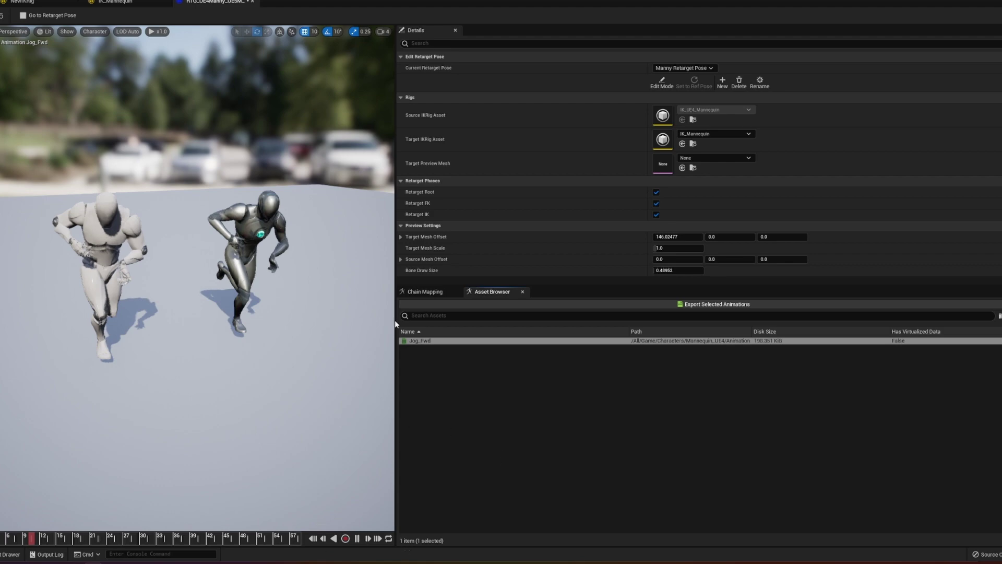
# Undock the IK Retargeter window to reveal the Third Person map behind it.
pyautogui.moveTo(612, 2); pyautogui.dragTo(550, 71)
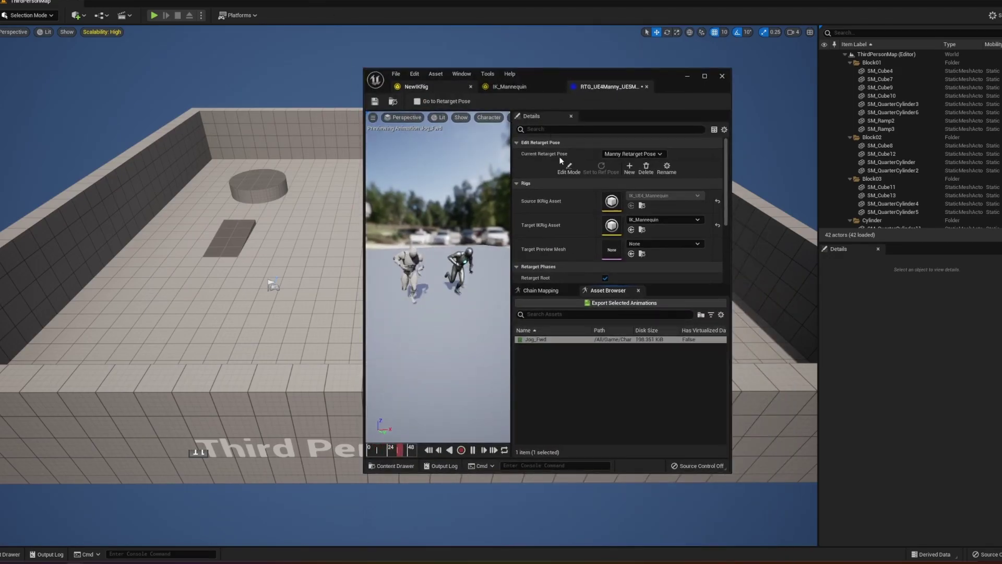
# Select Jog_Fwd and drag Target Mesh Offset X to 218.79 to space the mannequins apart.
pyautogui.moveTo(661, 75); pyautogui.dragTo(675, 0)
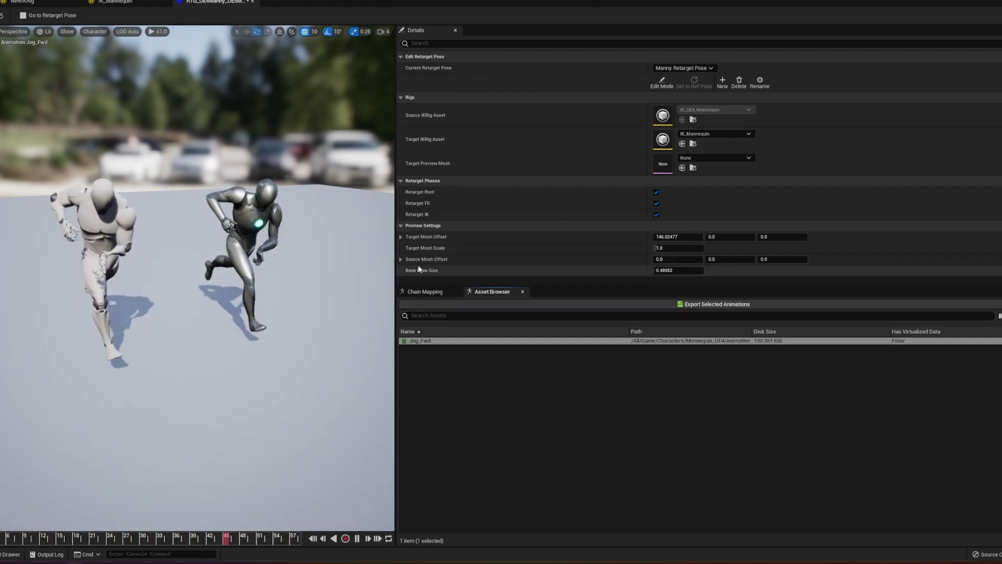
pyautogui.click(421, 340)
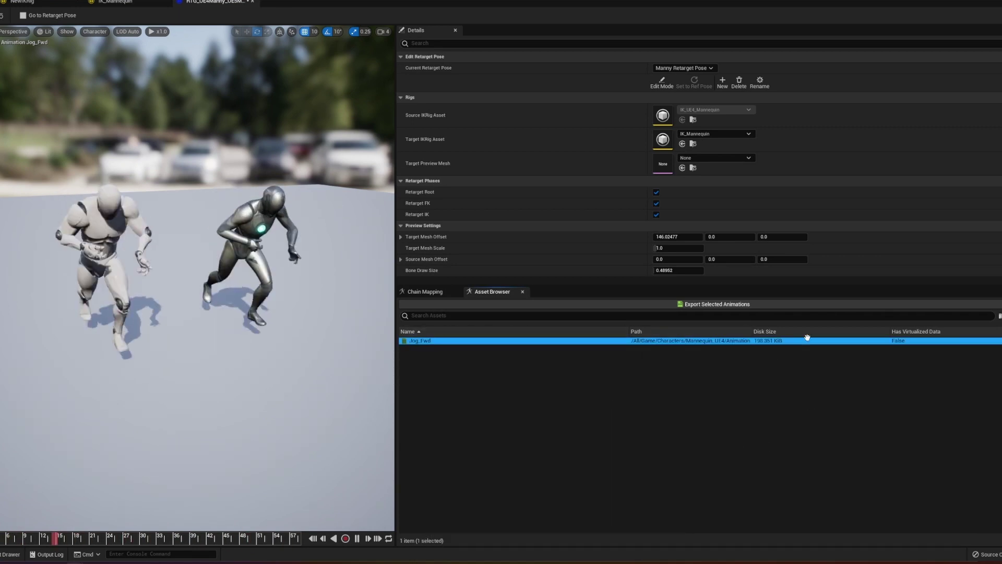
pyautogui.click(678, 236)
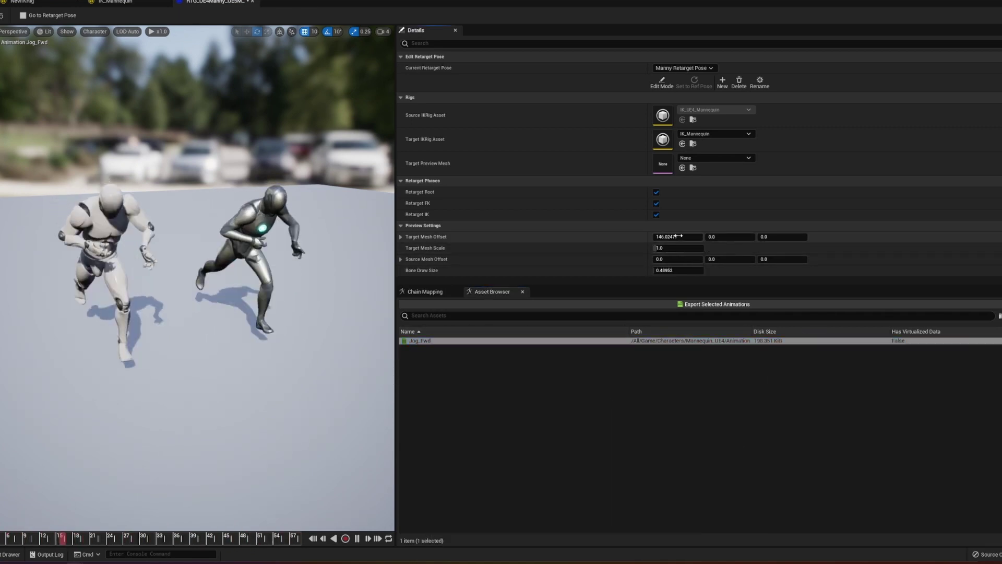
pyautogui.moveTo(678, 236); pyautogui.dragTo(700, 236)
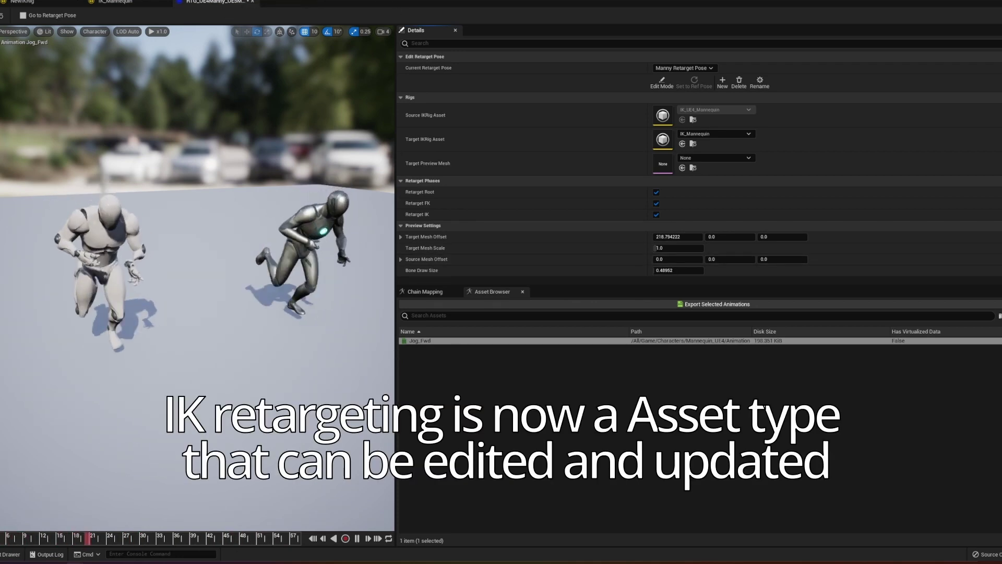
pyautogui.moveTo(444, 2); pyautogui.dragTo(537, 0)
# Browse the Content Drawer's Animation > IK Rig menu, dismiss it, and view the Chain Mapping list.
pyautogui.hotkey('ctrl', 'space')
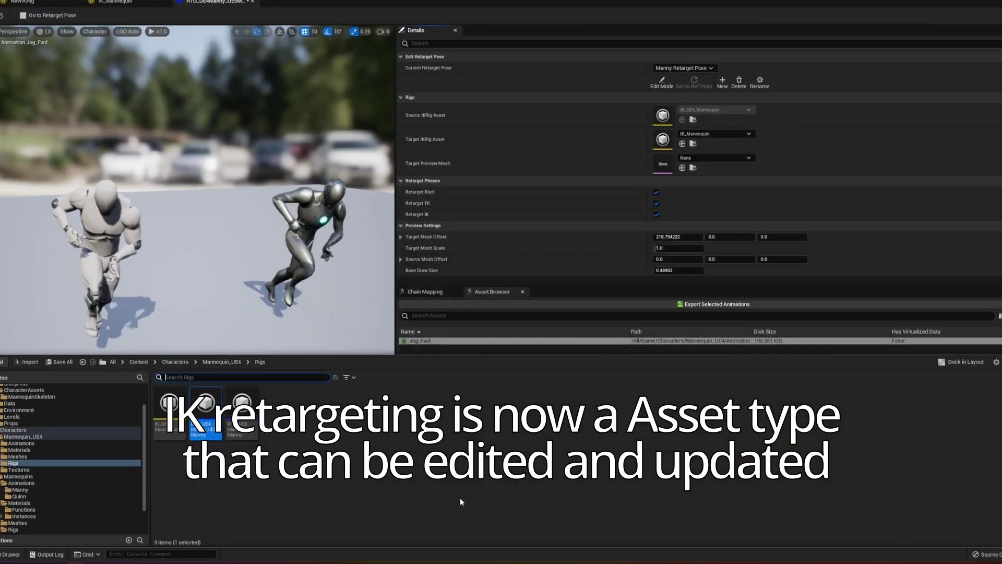
pyautogui.rightClick(550, 496)
pyautogui.moveTo(623, 310)
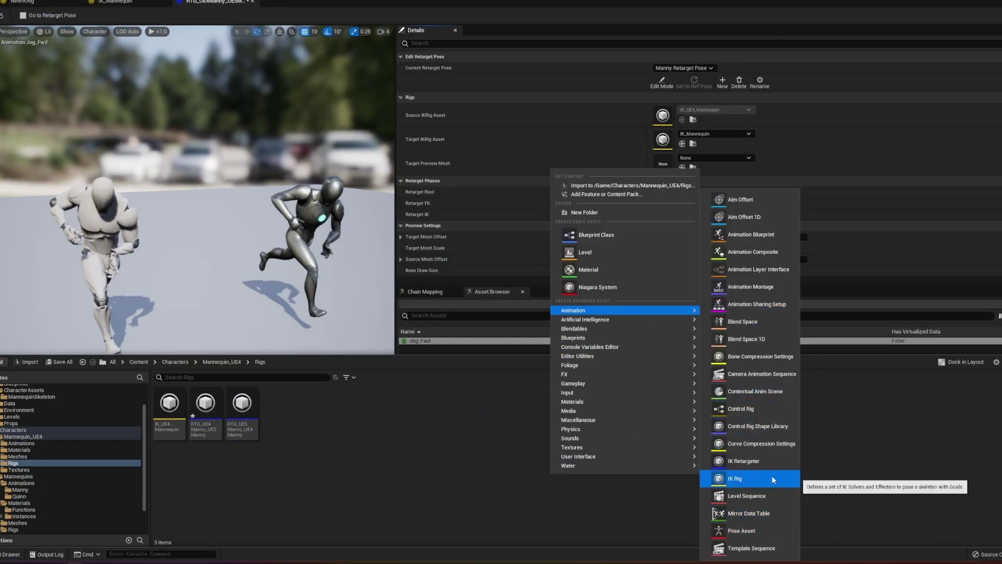
pyautogui.click(862, 395)
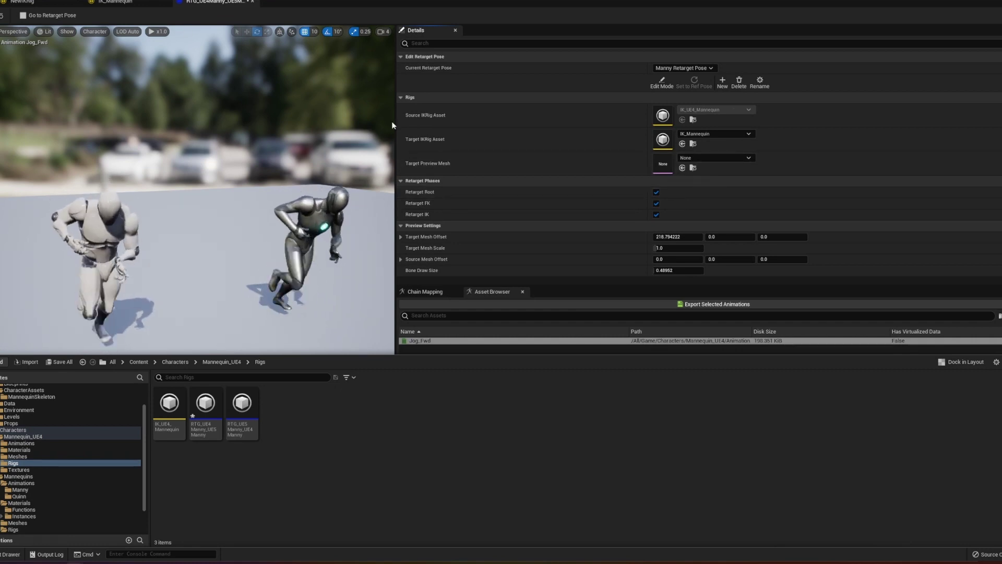
pyautogui.click(425, 291)
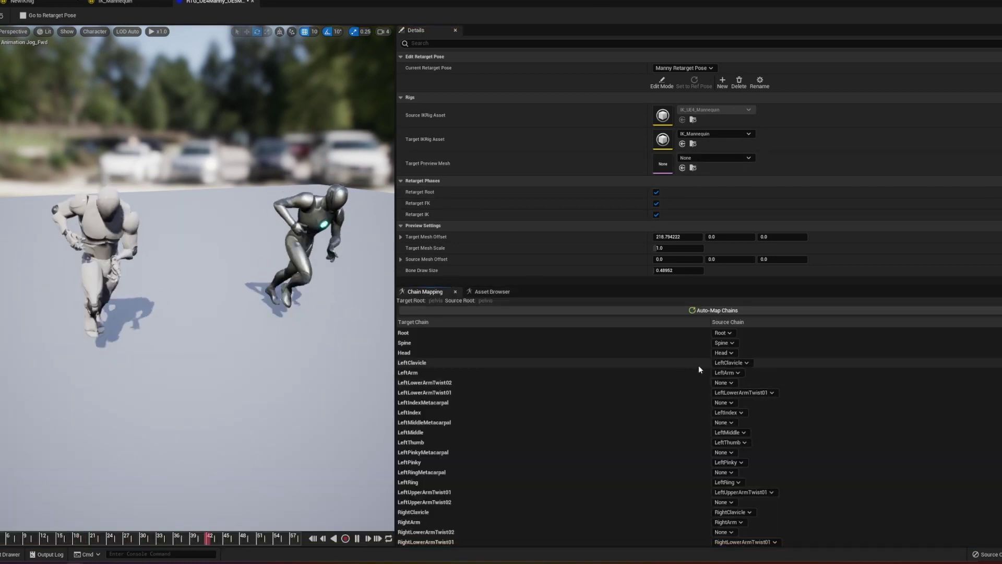
# Auto-map source chains into the unassigned None slots and orbit toward the dark mannequin.
pyautogui.scroll(-1, 717, 428)
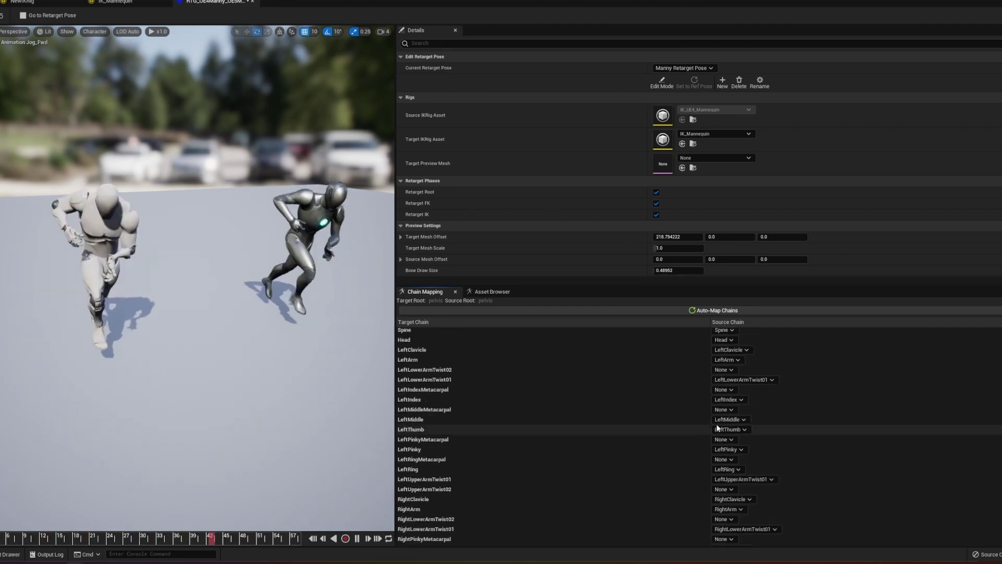
pyautogui.scroll(1, 717, 427)
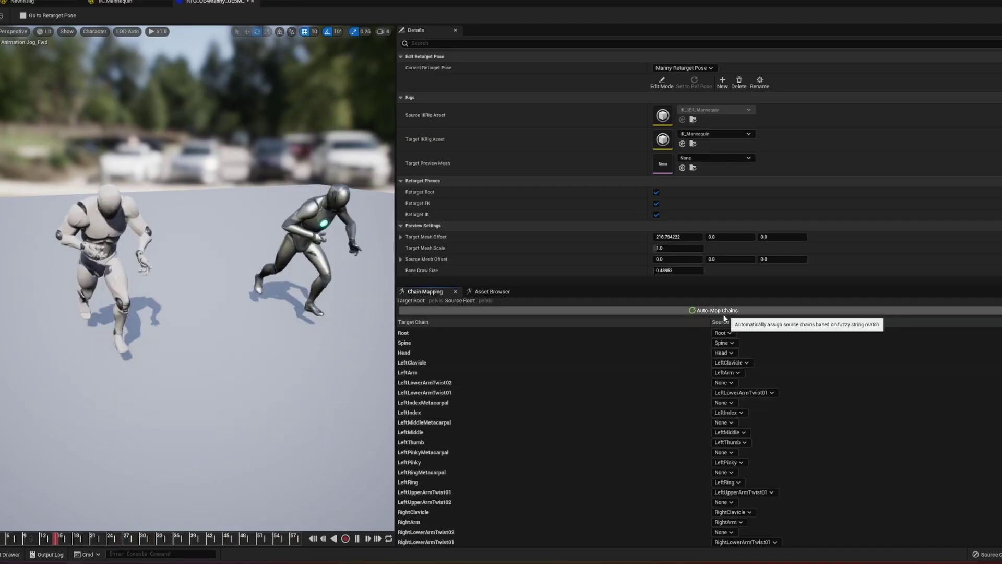
pyautogui.click(731, 311)
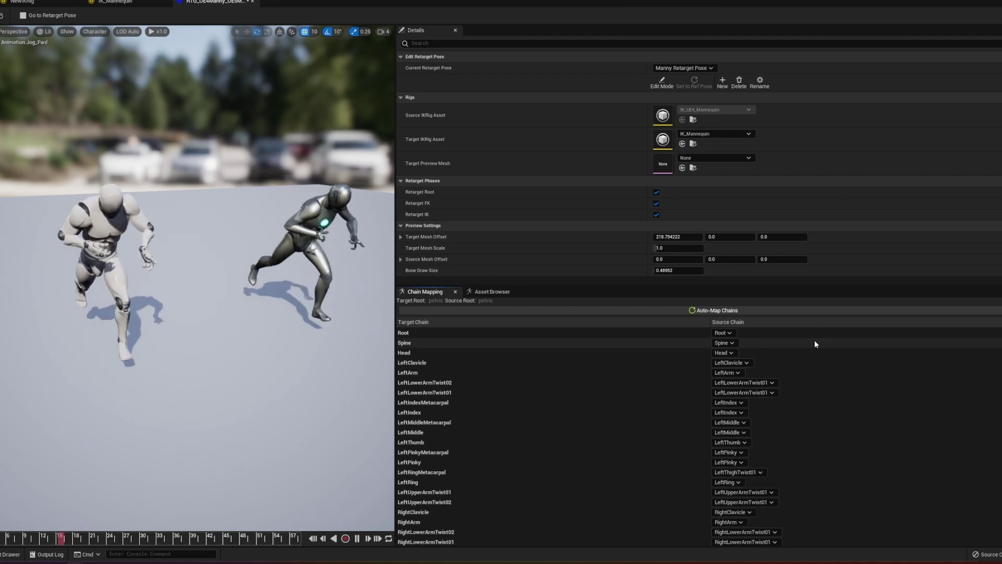
pyautogui.scroll(5, 266, 202)
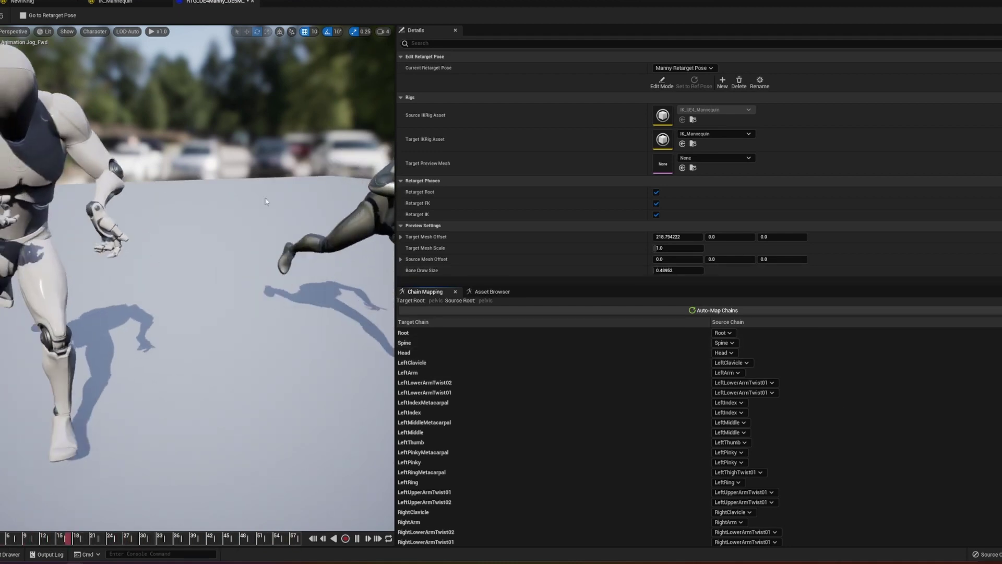
pyautogui.moveTo(266, 201); pyautogui.dragTo(282, 206, button='right')
pyautogui.scroll(3, 283, 205)
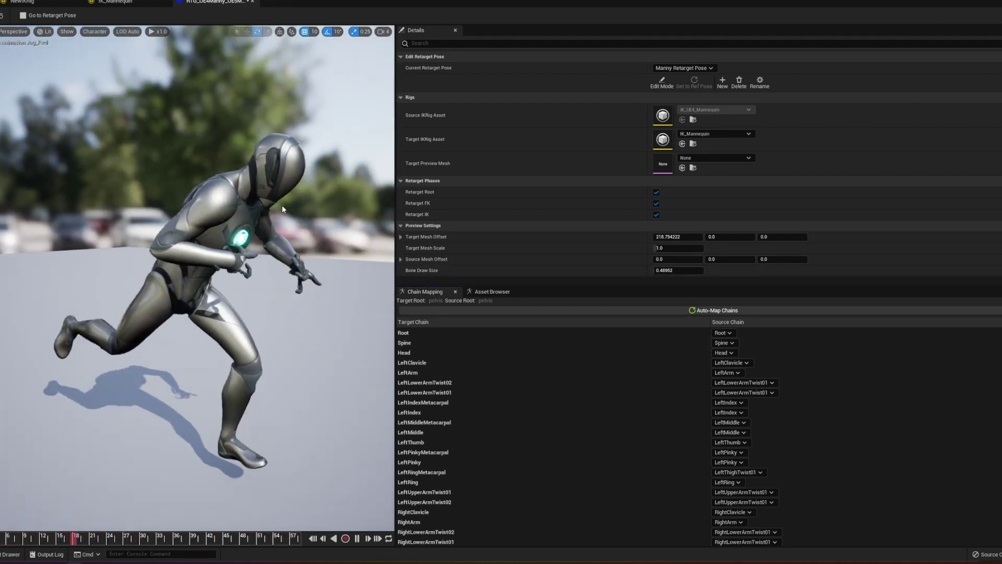
# Undo the edits, restoring offset 146.02 with Retarget IK off, and replay Jog_Fwd.
pyautogui.hotkey('ctrl', 'z')
pyautogui.moveTo(233, 297); pyautogui.dragTo(230, 305, button='right')
pyautogui.scroll(-6, 230, 302)
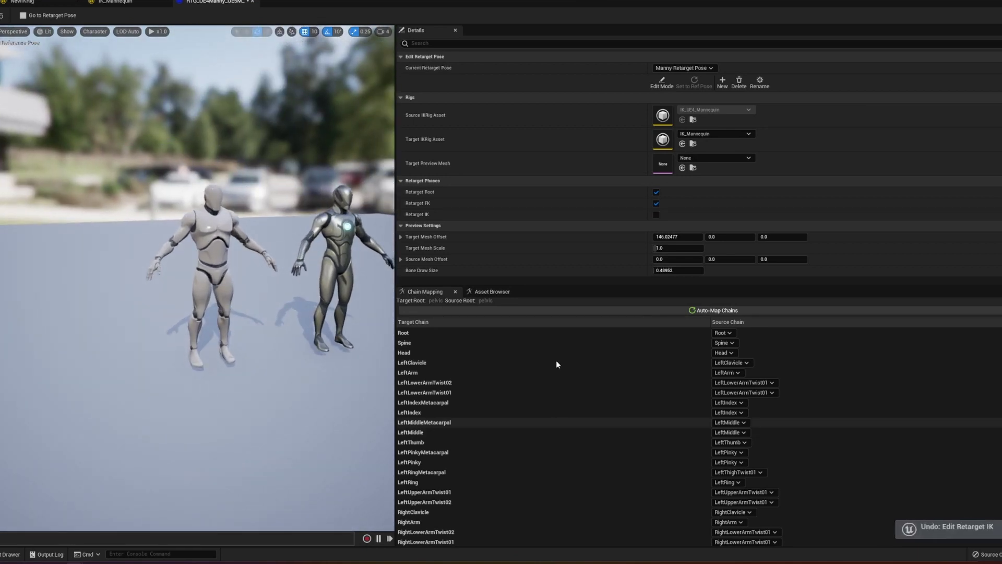
pyautogui.click(726, 341)
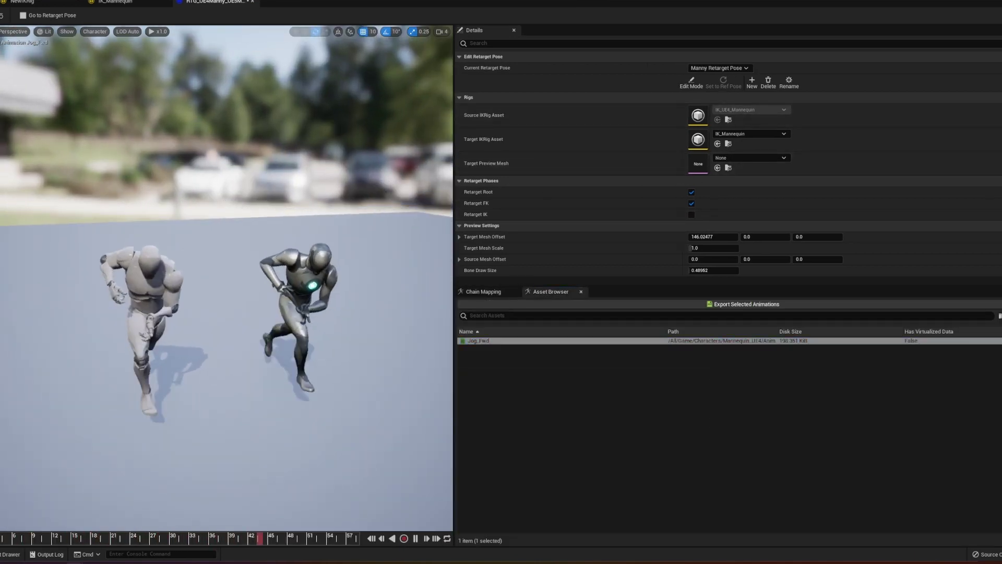
# In Edit Mode, select the dark mannequin's shoulder bone and rotate the arm with the gizmo.
pyautogui.click(695, 88)
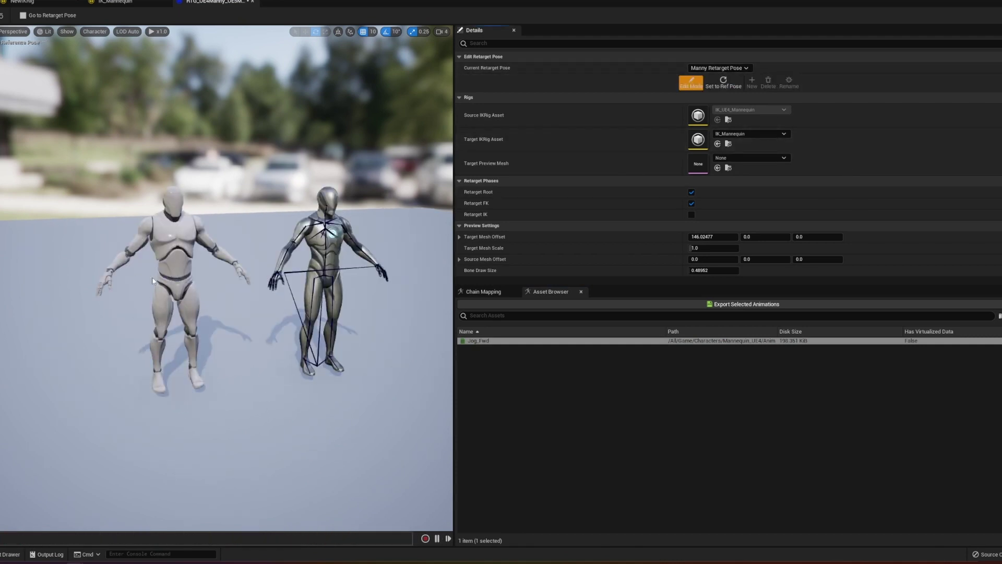
pyautogui.click(308, 224)
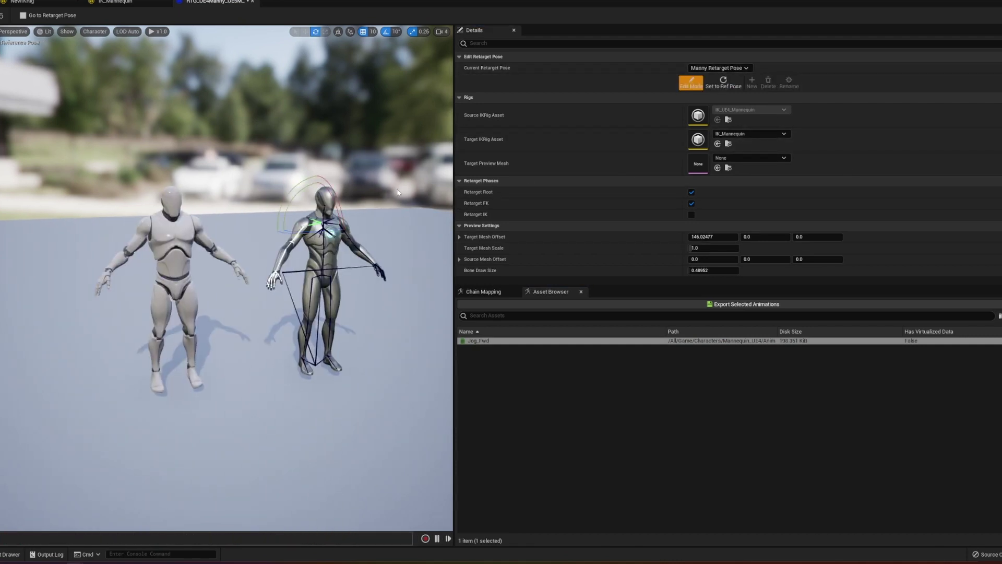
pyautogui.press('f')
pyautogui.moveTo(338, 278); pyautogui.dragTo(261, 278, button='right')
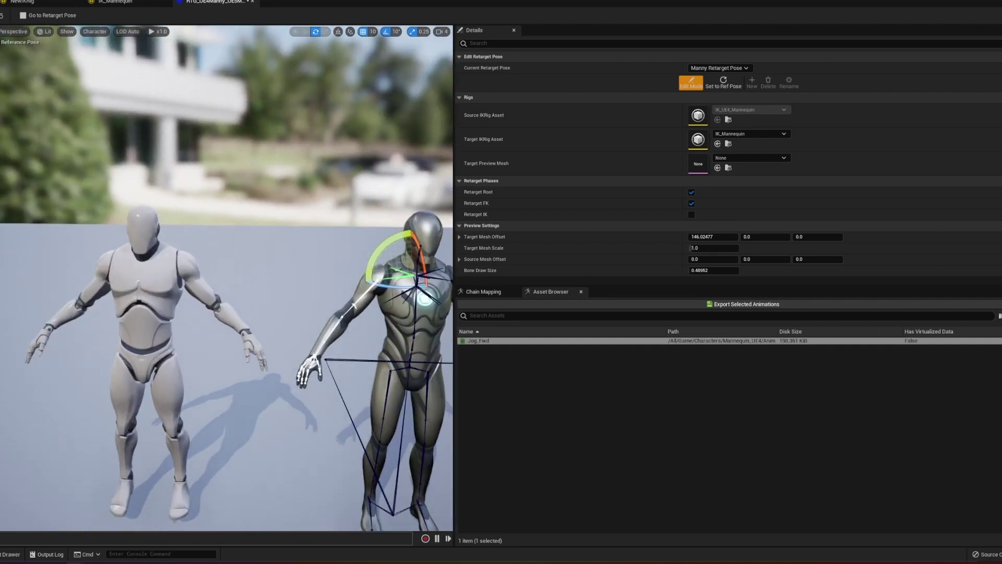
pyautogui.press('d')
pyautogui.press('s')
pyautogui.press('s')
pyautogui.moveTo(339, 278); pyautogui.dragTo(338, 277, button='right')
pyautogui.press('a')
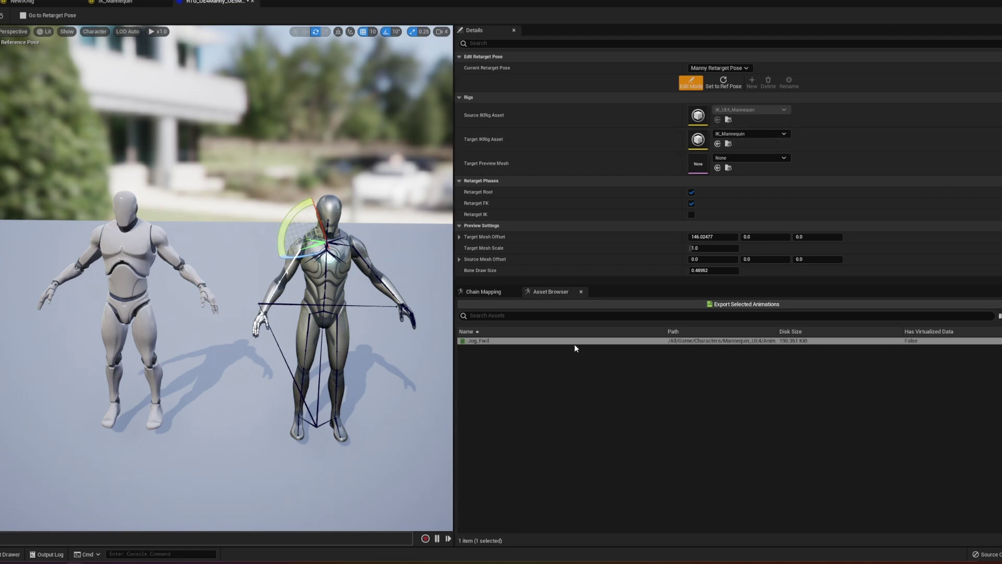
pyautogui.moveTo(299, 209)
pyautogui.mouseDown()
pyautogui.moveTo(294, 201)
pyautogui.moveTo(352, 200)
pyautogui.moveTo(375, 244)
pyautogui.moveTo(375, 235)
pyautogui.moveTo(307, 222)
pyautogui.mouseUp()
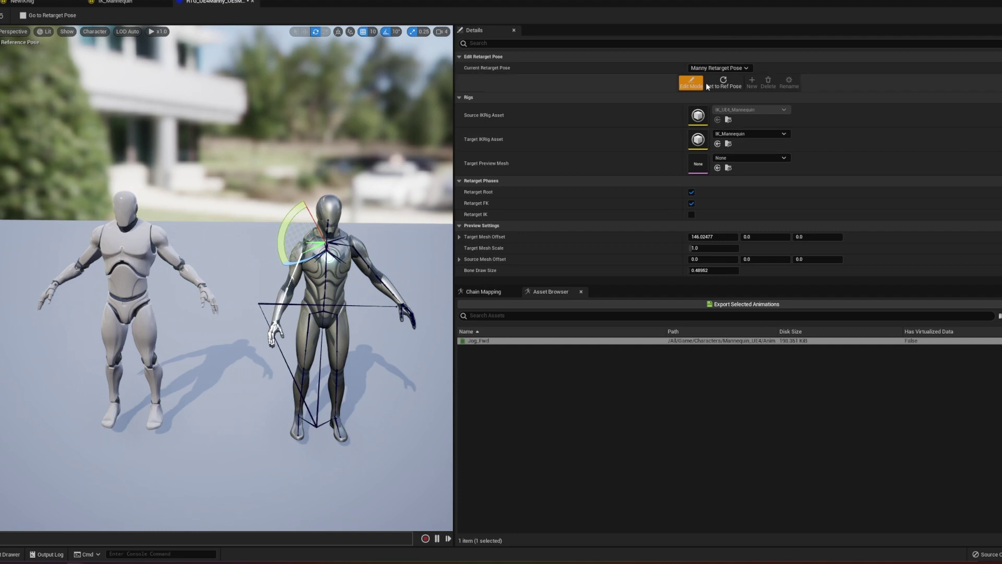
pyautogui.moveTo(280, 248); pyautogui.dragTo(279, 255)
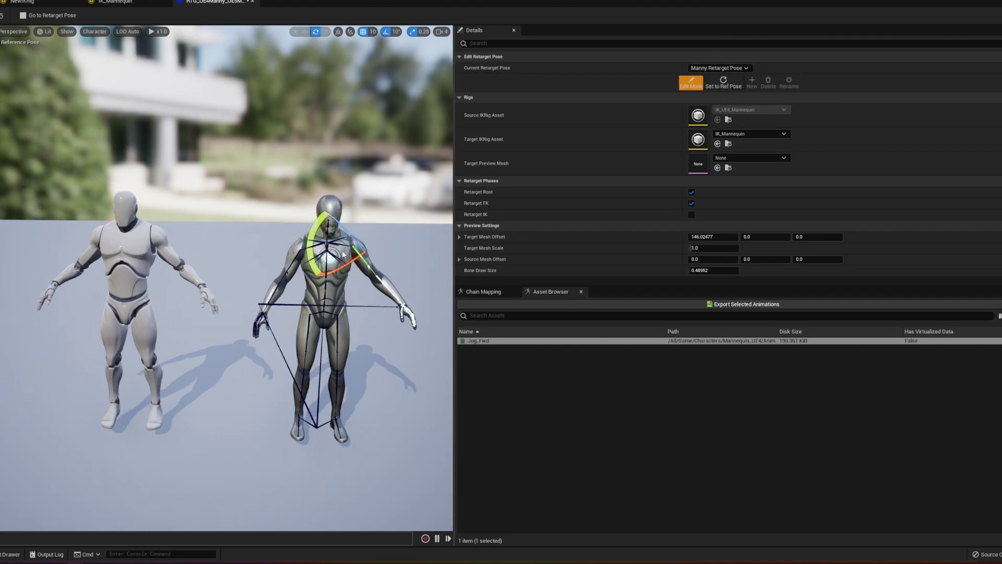
pyautogui.moveTo(353, 239); pyautogui.dragTo(380, 281)
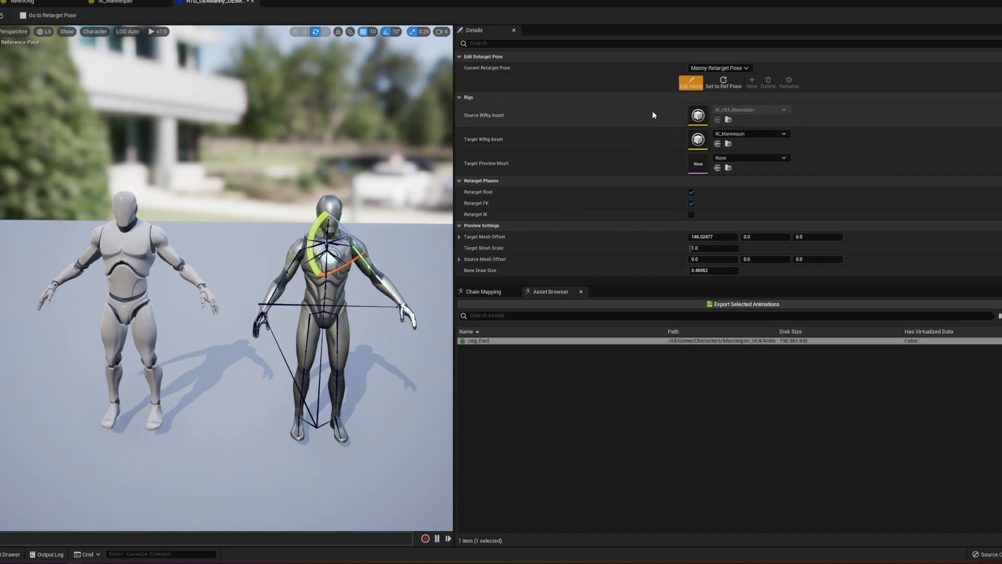
# Switch Current Retarget Pose to Default Pose, re-enable Edit Mode, and turn Retarget IK on.
pyautogui.click(730, 86)
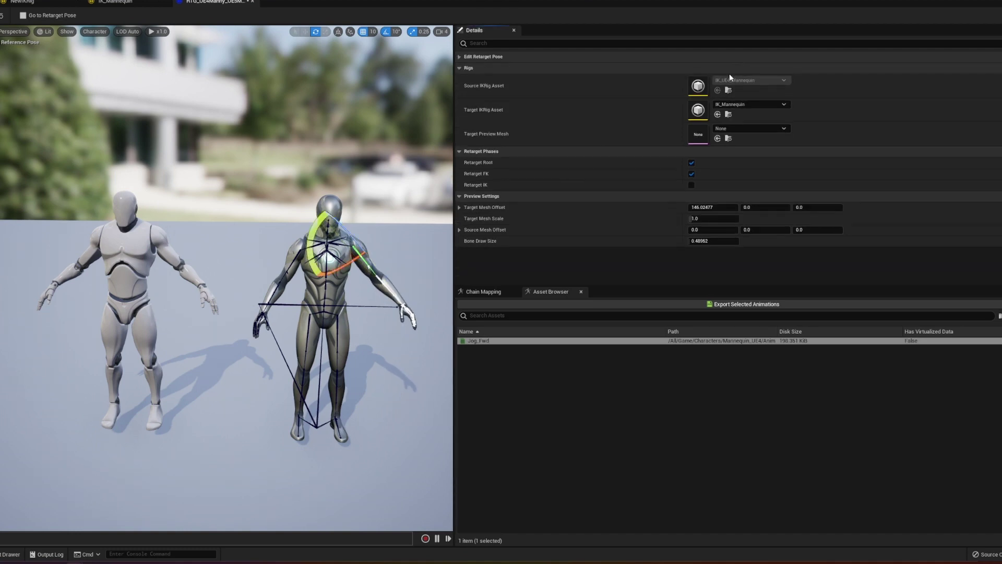
pyautogui.click(739, 70)
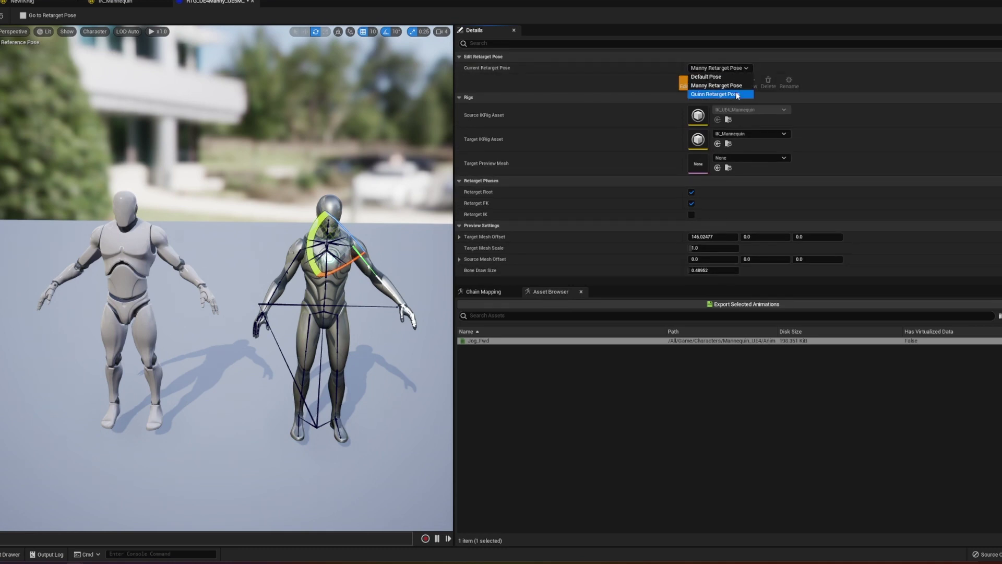
pyautogui.click(720, 76)
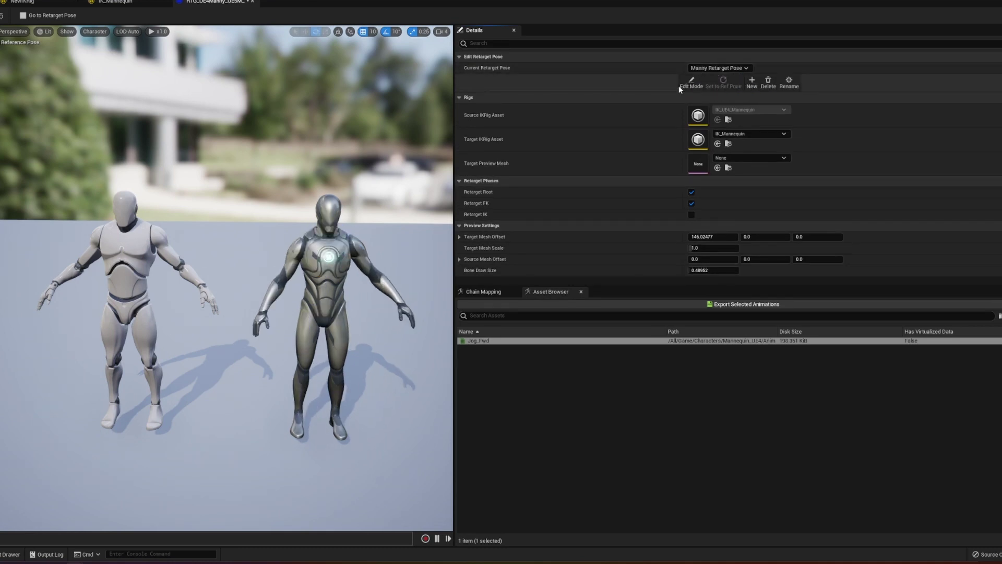
pyautogui.click(680, 85)
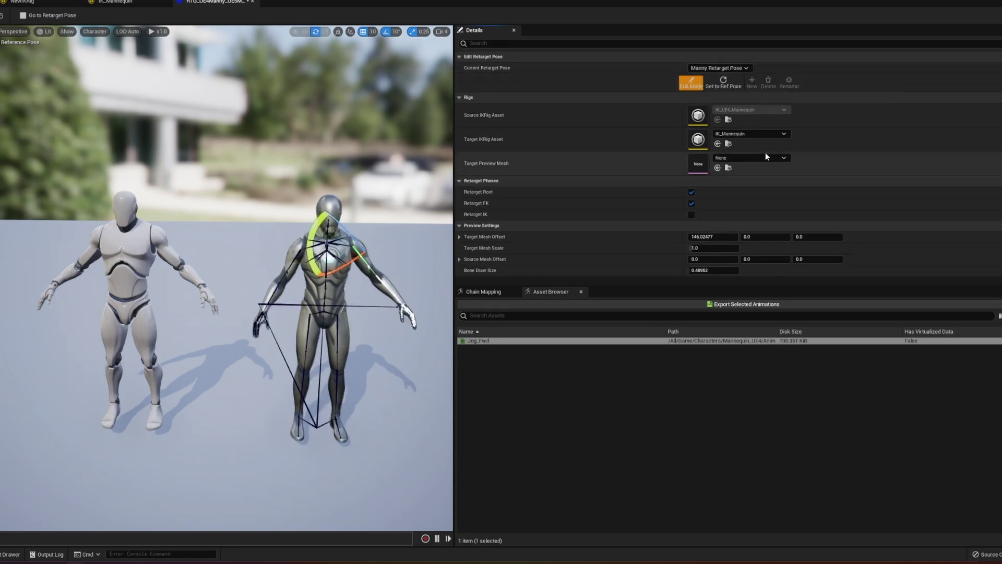
pyautogui.click(691, 216)
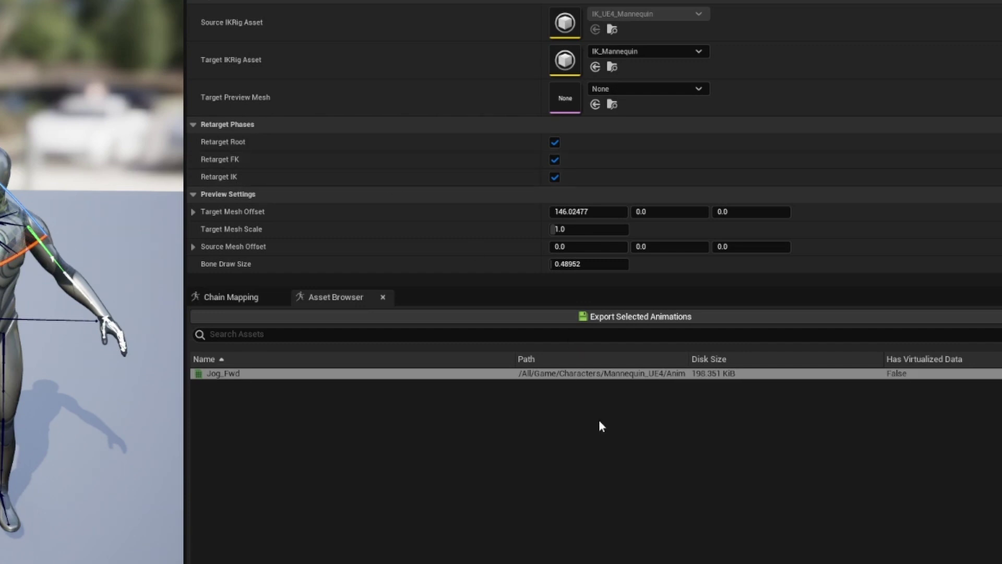
# Select Jog_Fwd, toggle Retarget FK off and back on, and frame both running mannequins.
pyautogui.click(261, 373)
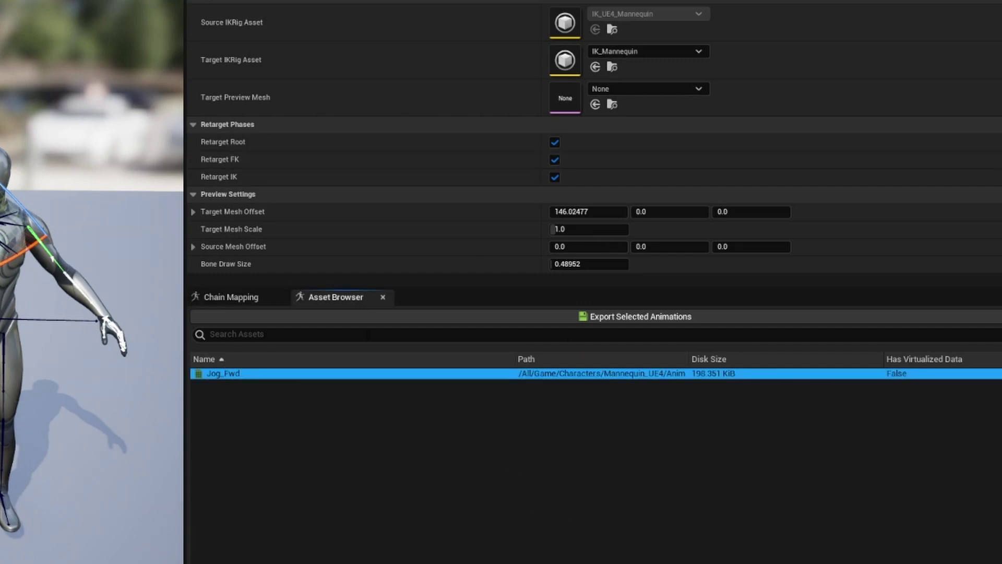
pyautogui.click(555, 159)
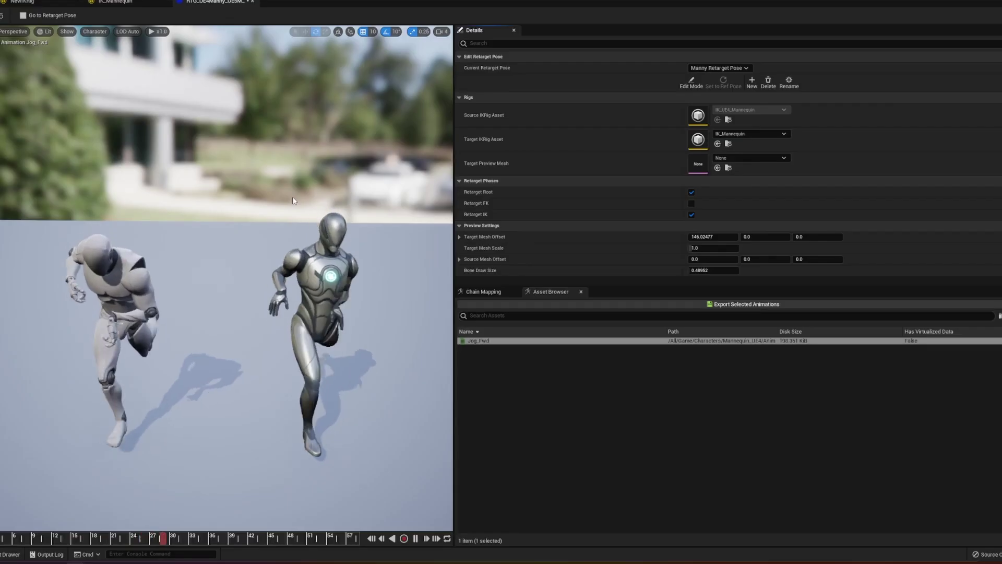
pyautogui.moveTo(358, 224); pyautogui.dragTo(288, 245, button='middle')
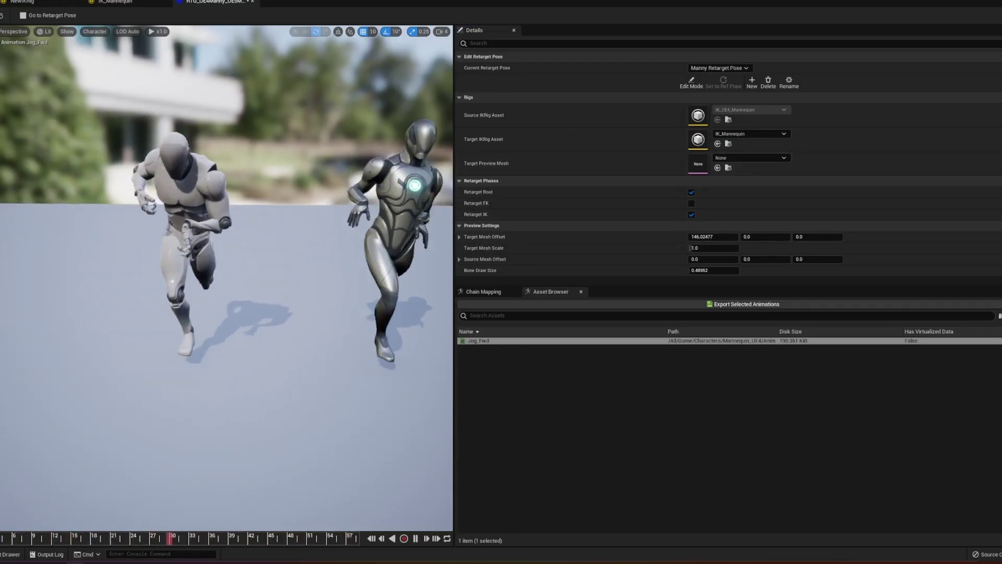
pyautogui.moveTo(288, 246); pyautogui.dragTo(344, 263, button='right')
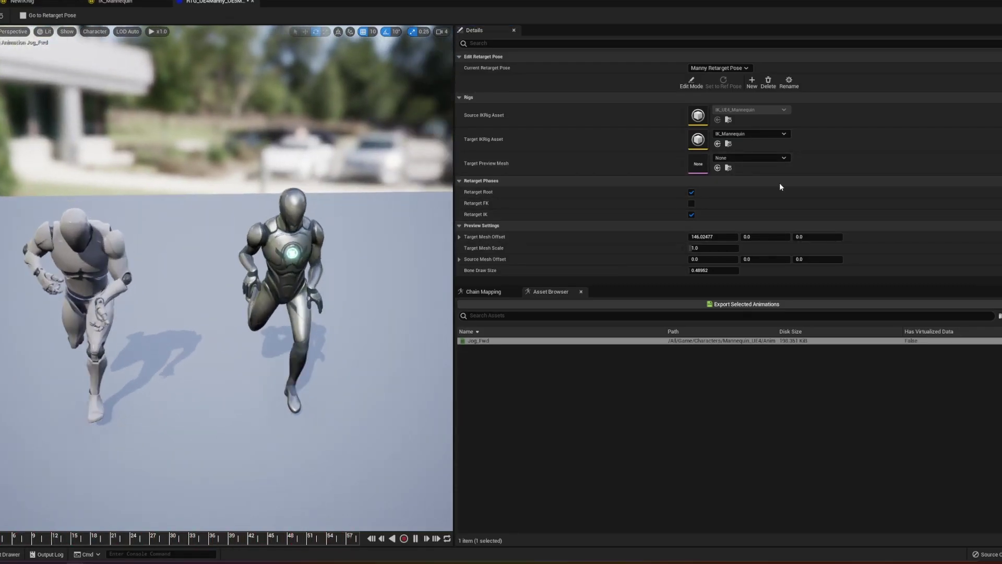
pyautogui.click(692, 204)
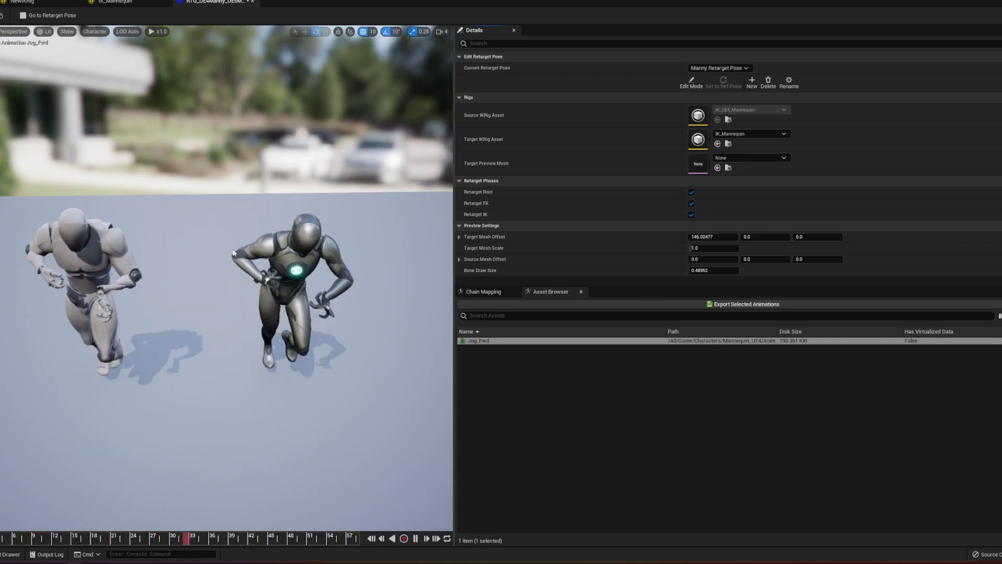
pyautogui.moveTo(233, 253); pyautogui.dragTo(235, 357, button='middle')
pyautogui.moveTo(234, 358); pyautogui.dragTo(247, 308, button='right')
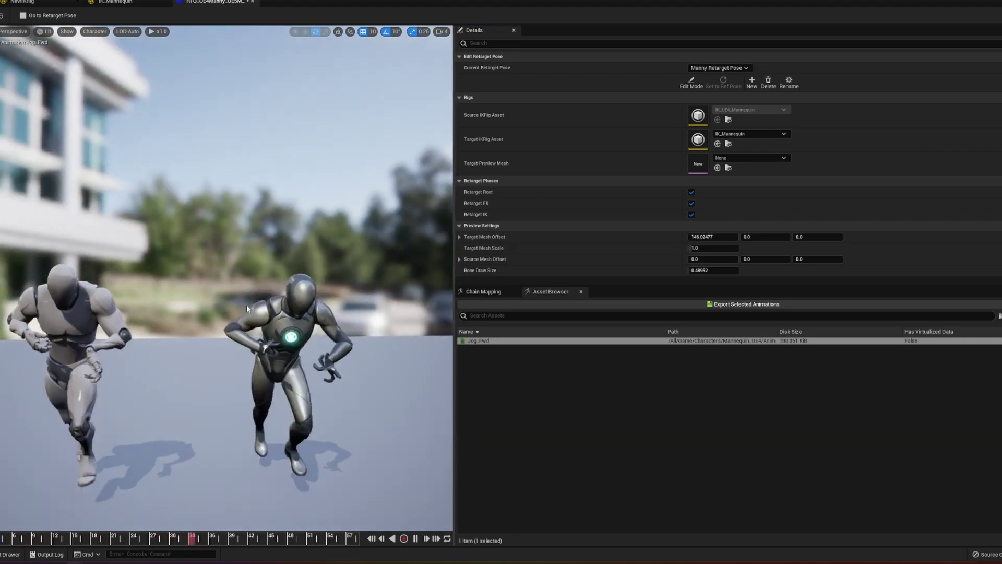
pyautogui.click(255, 315)
pyautogui.moveTo(273, 371); pyautogui.dragTo(251, 330, button='middle')
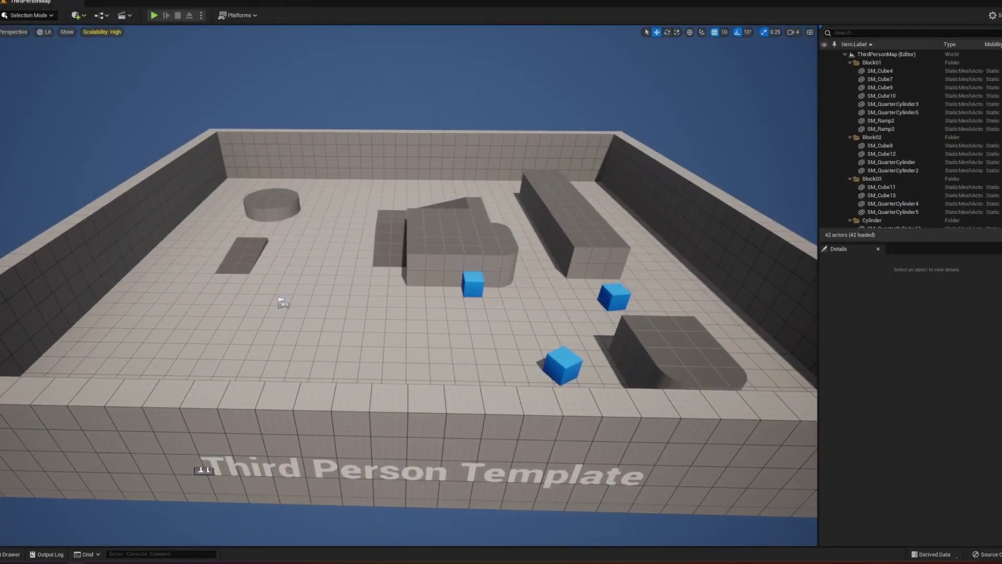
# Open CharacterAssets > MannequinSkeleton in the Content Drawer and create a new IK Rig asset there.
pyautogui.hotkey('ctrl', 'space')
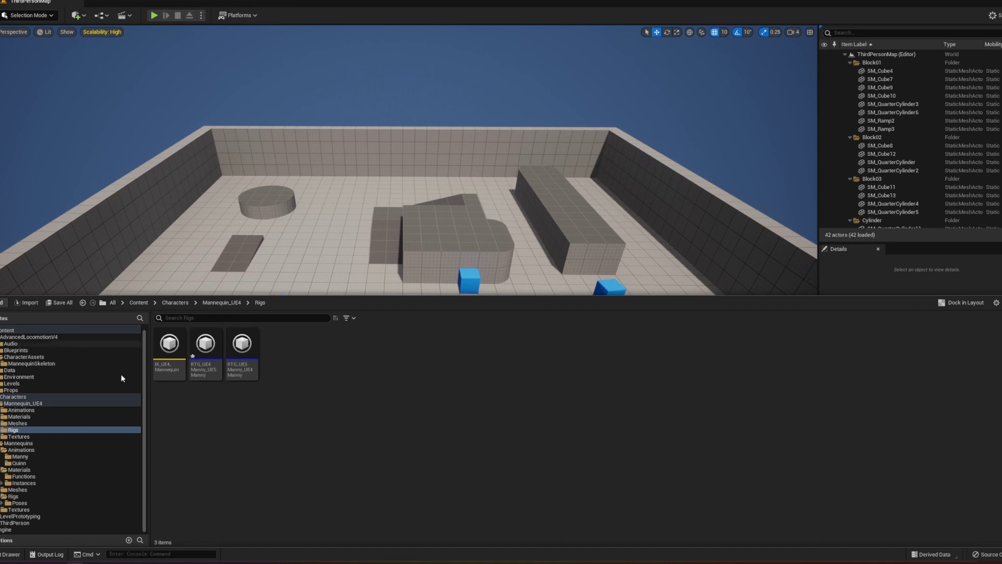
pyautogui.scroll(1, 67, 373)
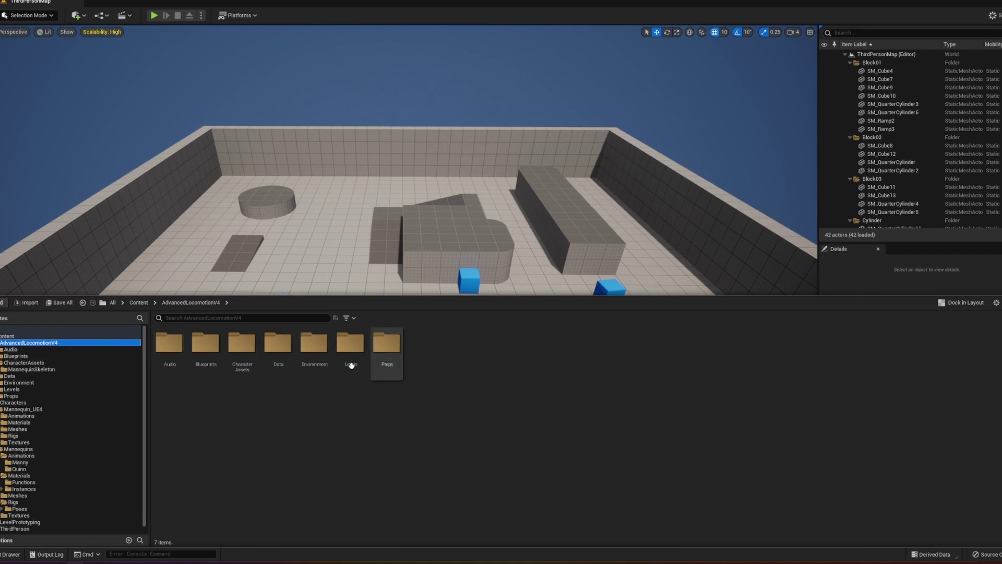
pyautogui.doubleClick(256, 357)
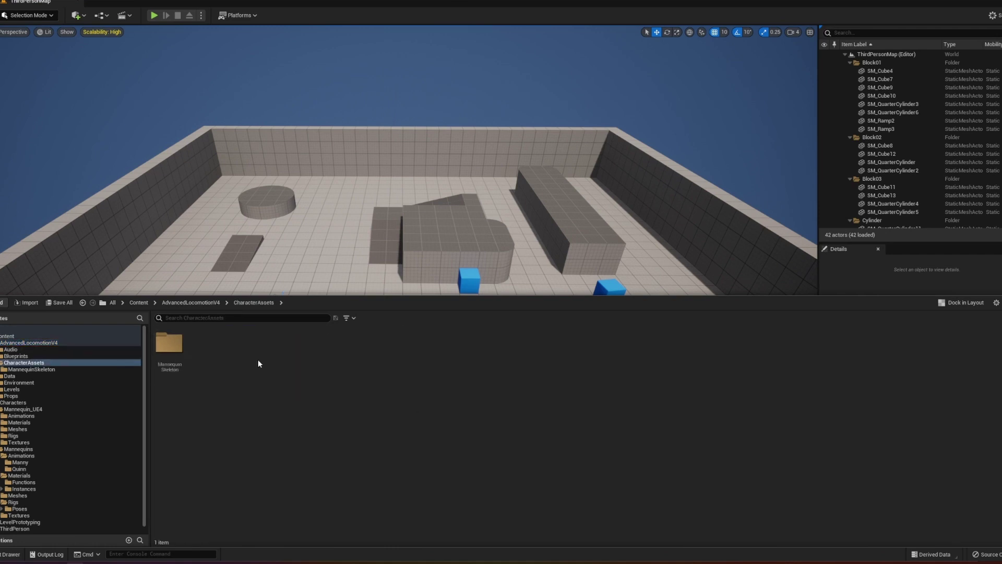
pyautogui.doubleClick(170, 346)
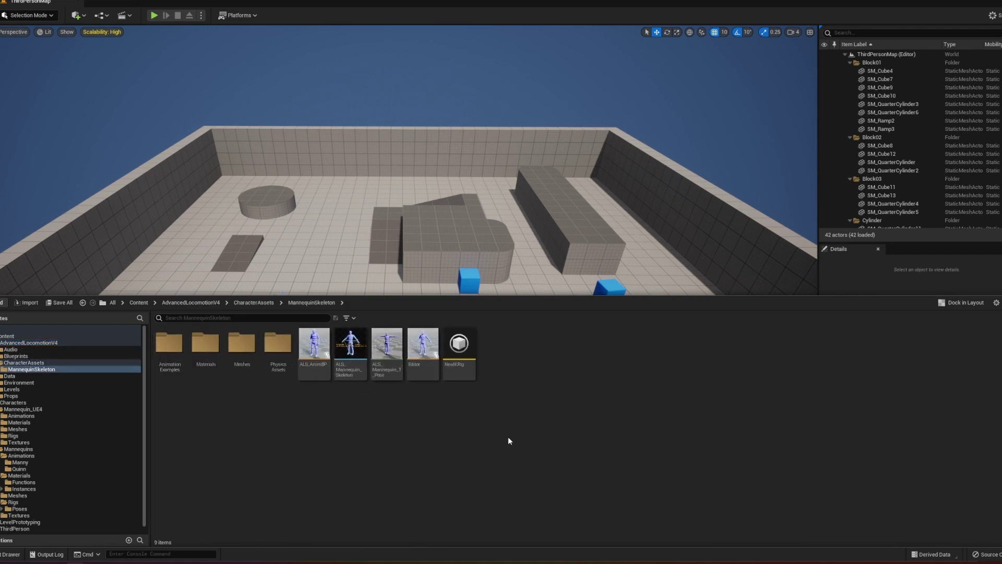
pyautogui.rightClick(568, 352)
pyautogui.moveTo(608, 189)
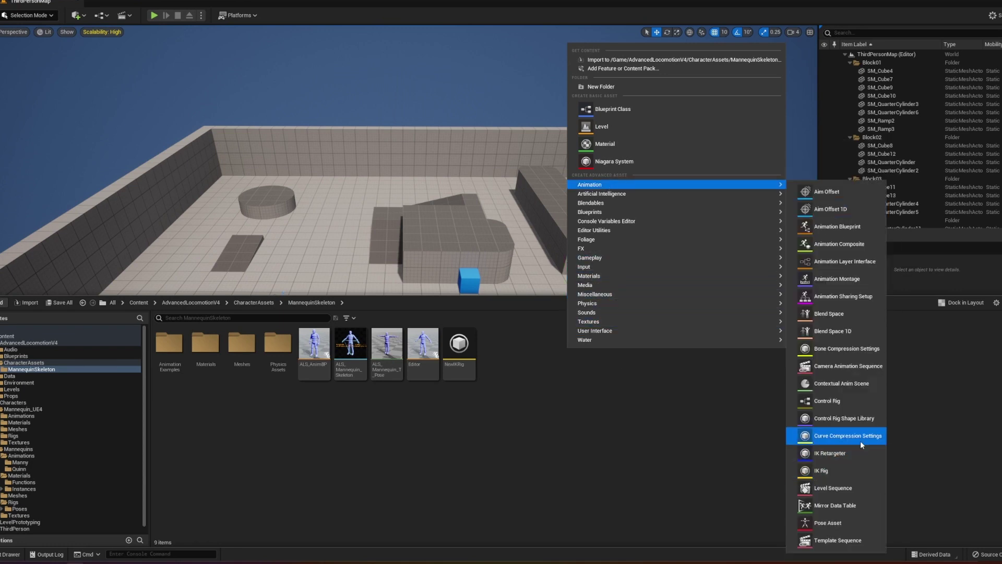
pyautogui.click(834, 478)
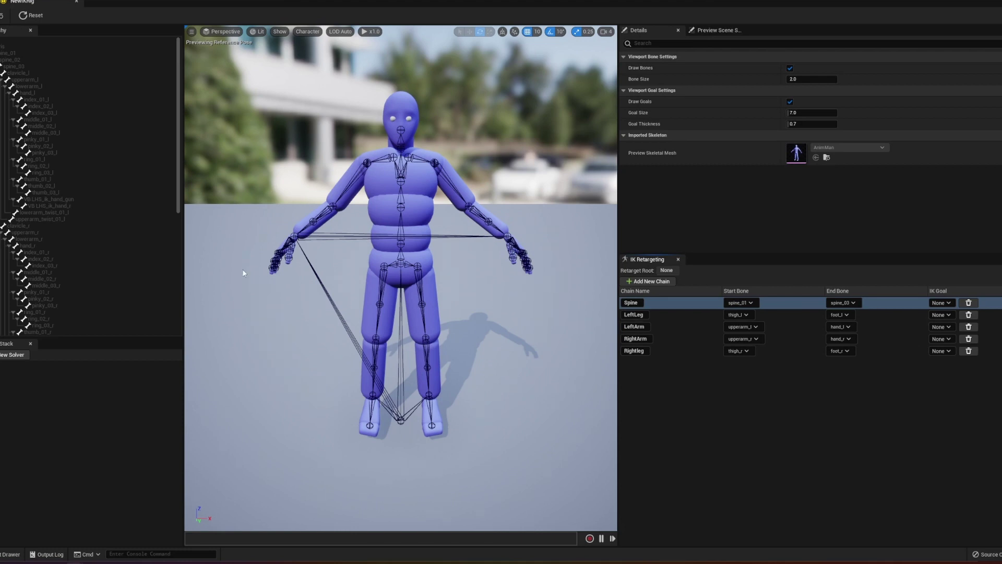
# View NewIKRig in the Reference Viewer, then inspect its asset actions in the MannequinSkeleton folder.
pyautogui.hotkey('ctrl', 'space')
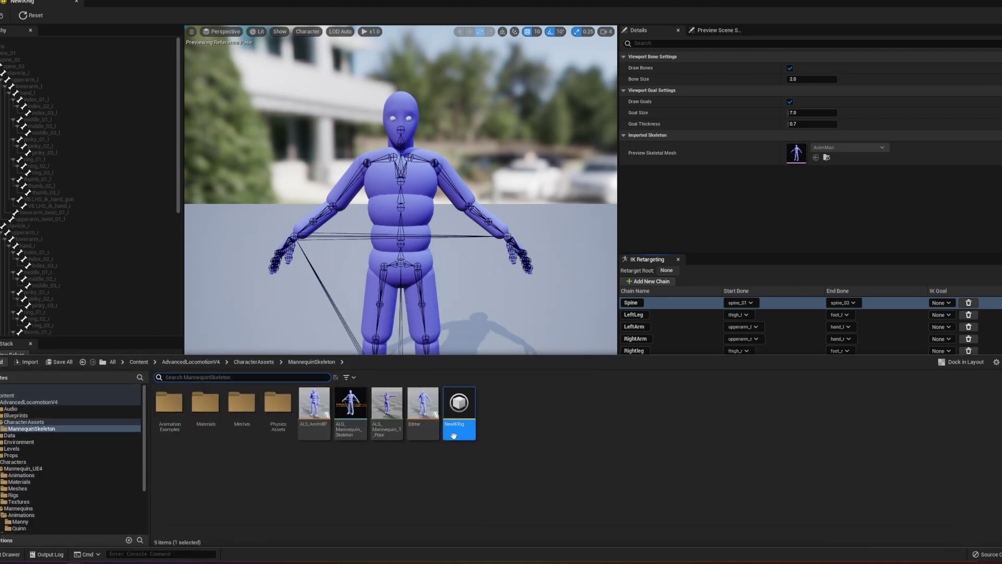
pyautogui.hotkey('alt', 'shift', 'r')
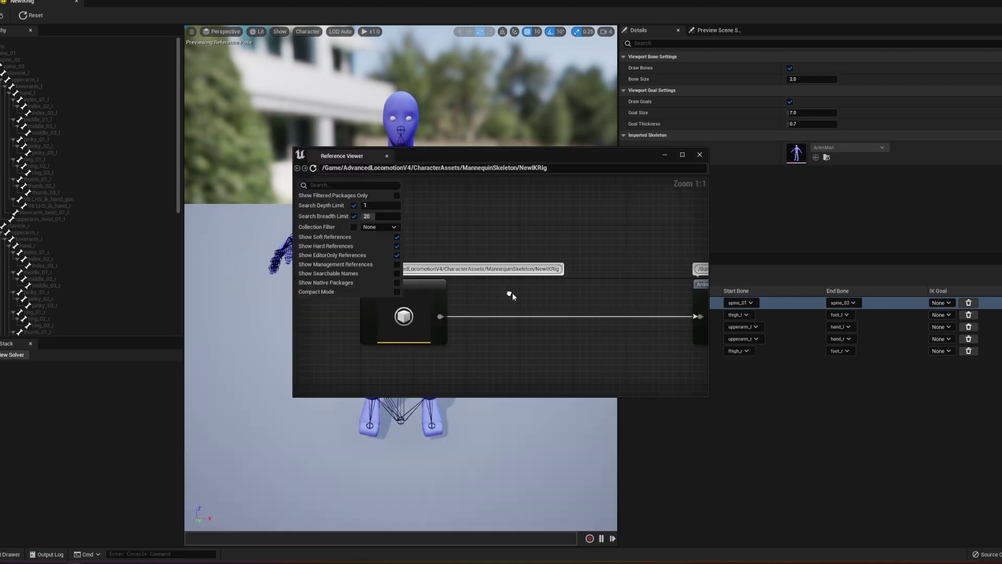
pyautogui.click(683, 155)
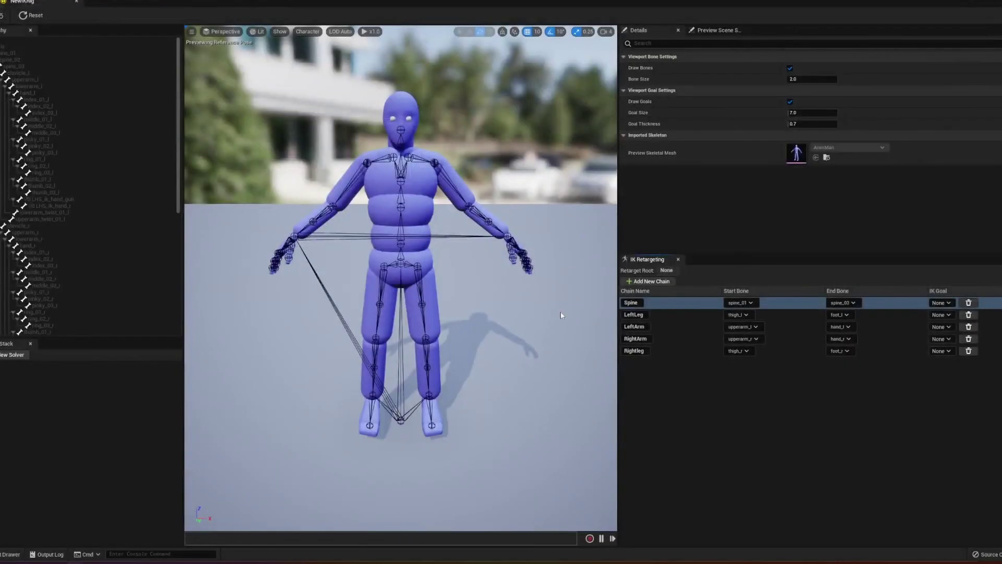
pyautogui.hotkey('ctrl', 'space')
pyautogui.rightClick(459, 410)
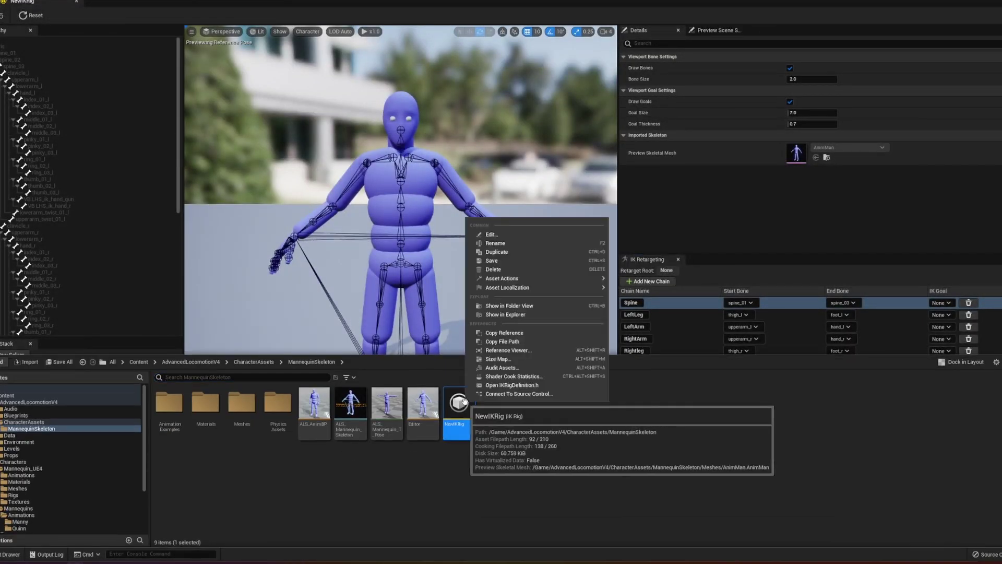
pyautogui.click(551, 491)
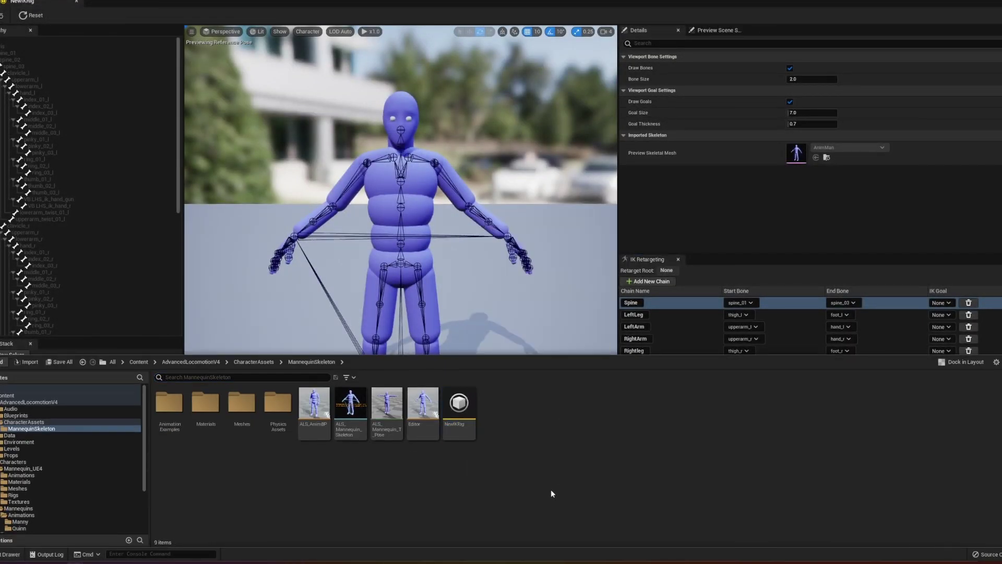
pyautogui.rightClick(547, 436)
# Create an IK Retargeter with IK_Mannequin as source and open NewIKRetargeter.
pyautogui.moveTo(630, 282)
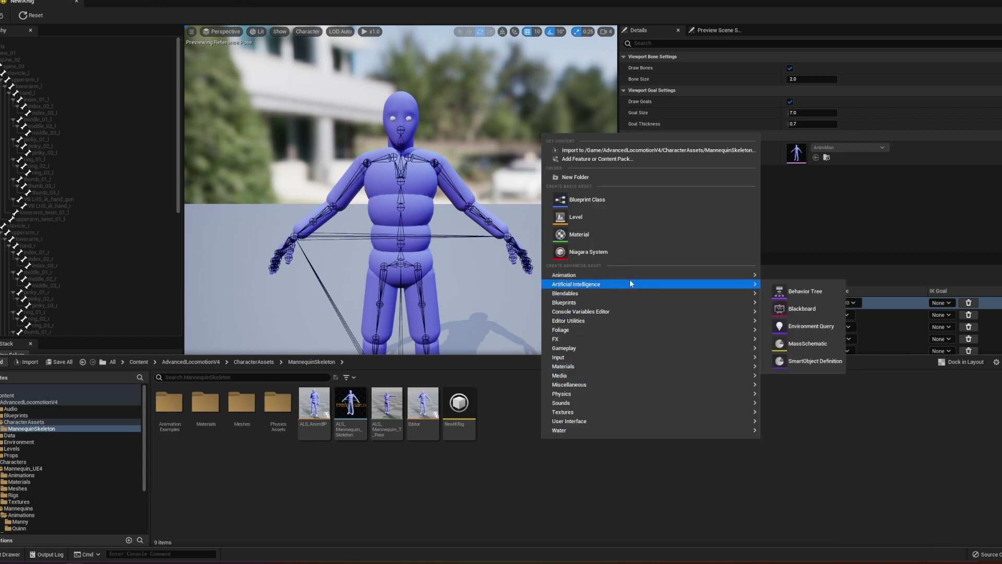
pyautogui.moveTo(734, 275)
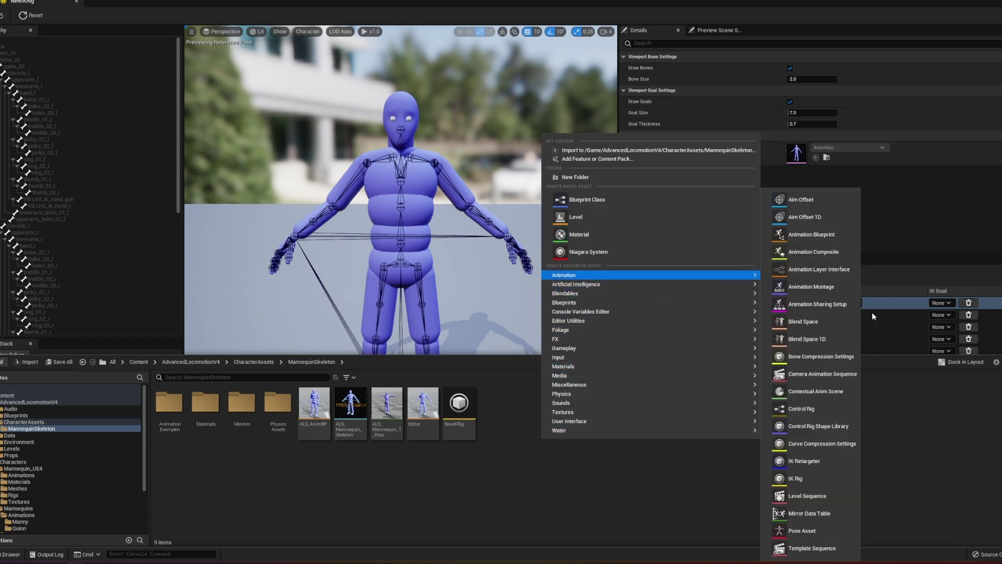
pyautogui.click(821, 476)
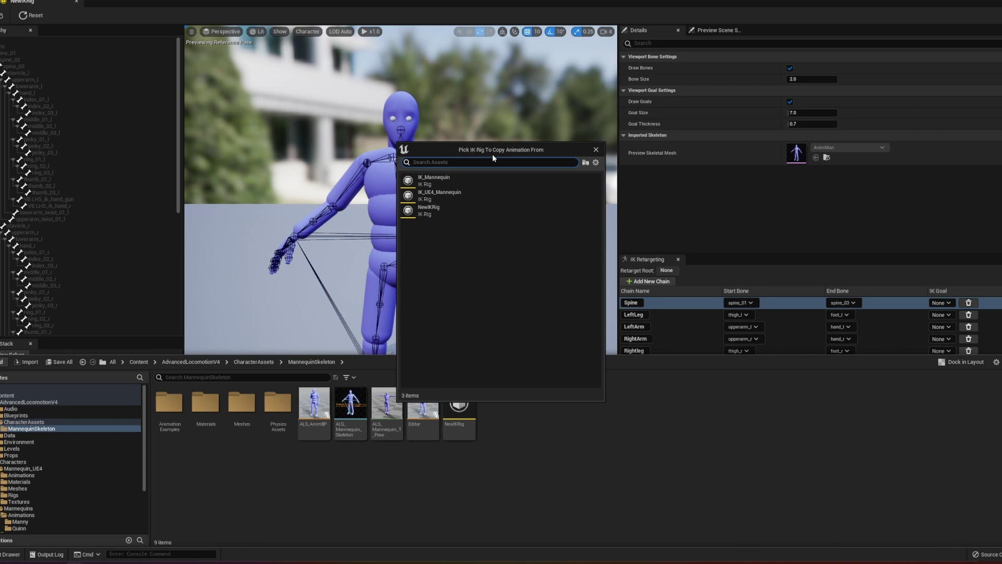
pyautogui.click(451, 185)
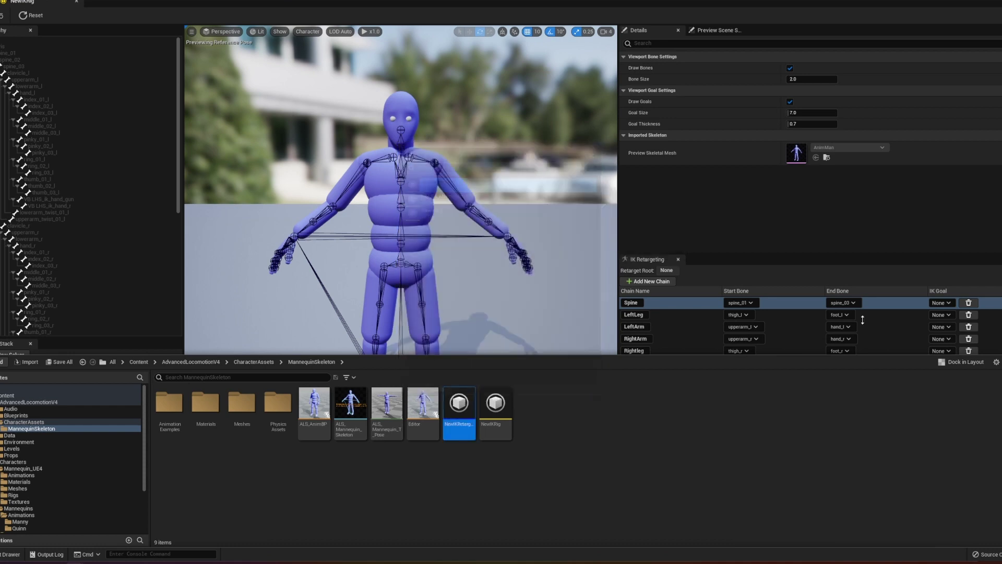
pyautogui.doubleClick(458, 407)
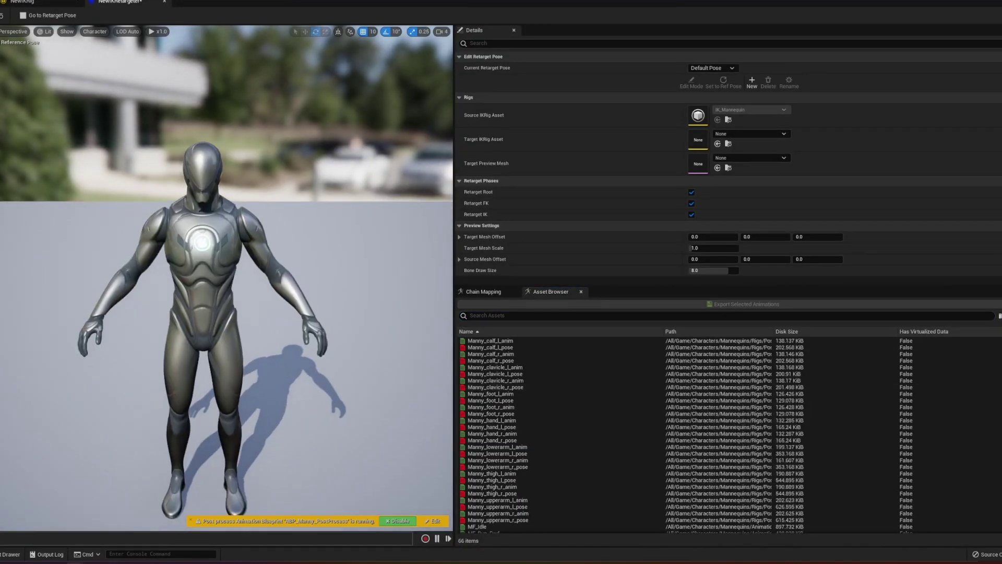
# Set the target rig to NewIKRig, offset the target mesh 154.227163, and scale it 0.96904.
pyautogui.click(753, 135)
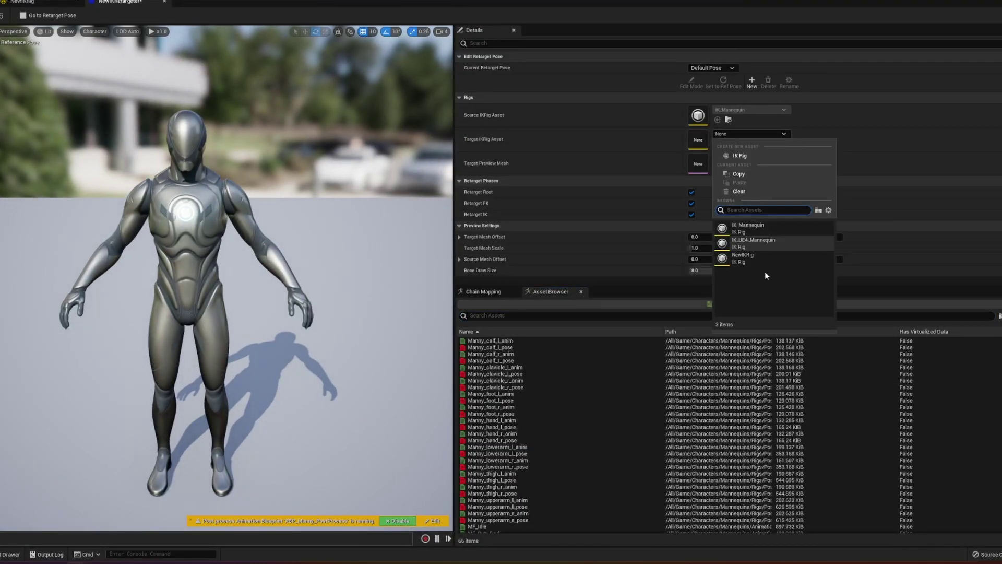
pyautogui.click(744, 258)
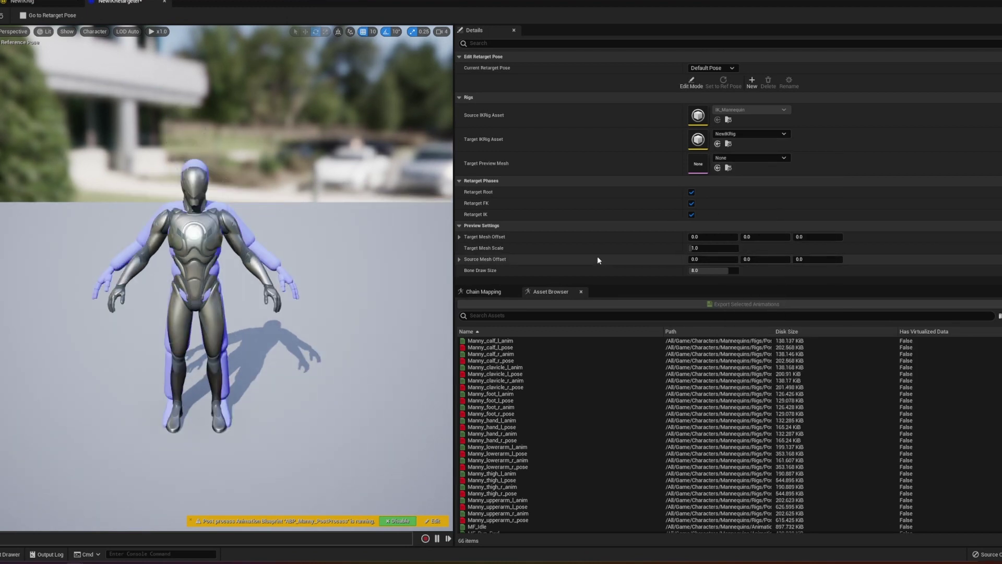
pyautogui.click(481, 291)
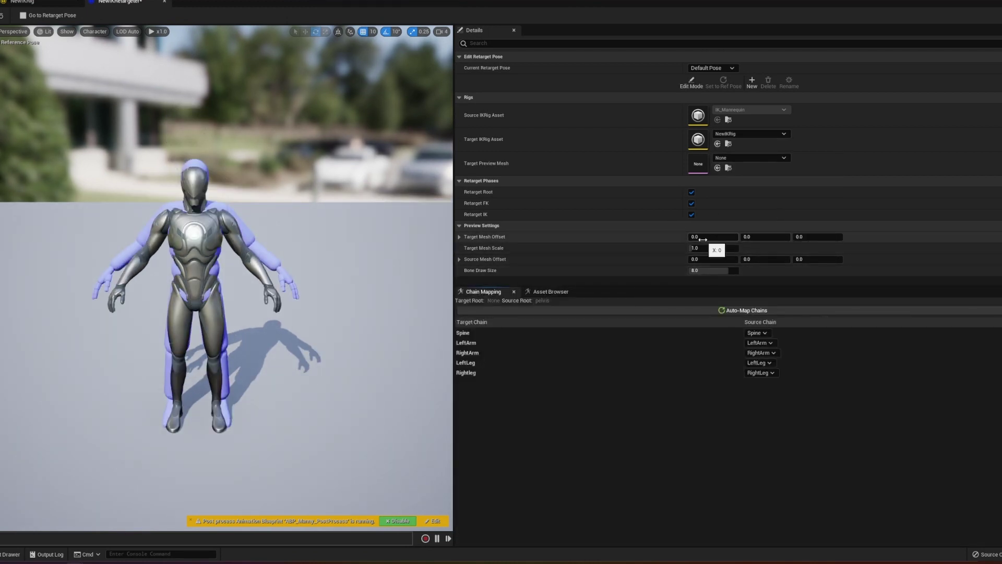
pyautogui.moveTo(713, 237); pyautogui.dragTo(781, 237)
pyautogui.scroll(-3, 307, 264)
pyautogui.moveTo(318, 288); pyautogui.dragTo(345, 281, button='right')
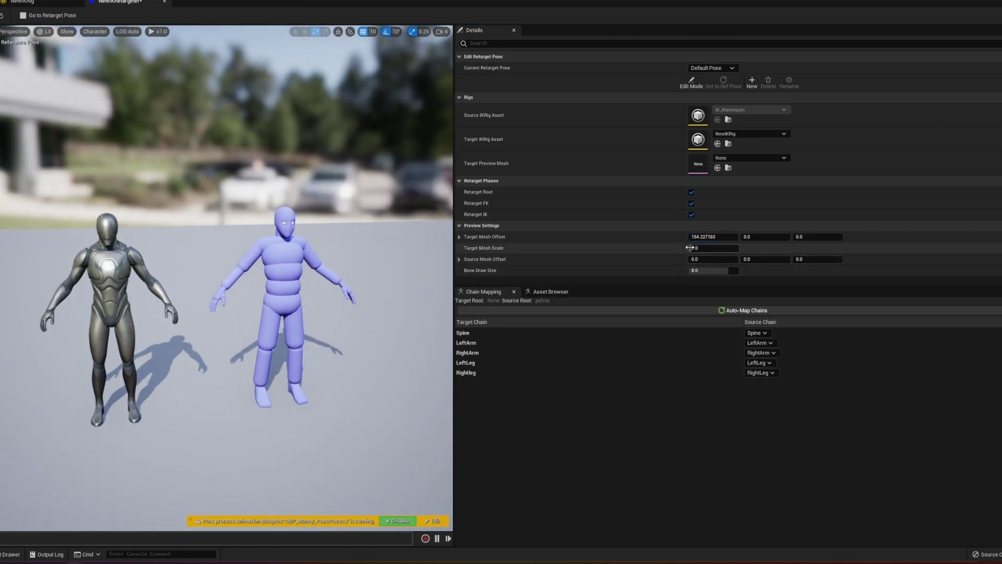
pyautogui.moveTo(694, 248)
pyautogui.mouseDown()
pyautogui.moveTo(673, 248)
pyautogui.moveTo(721, 248)
pyautogui.moveTo(693, 247)
pyautogui.mouseUp()
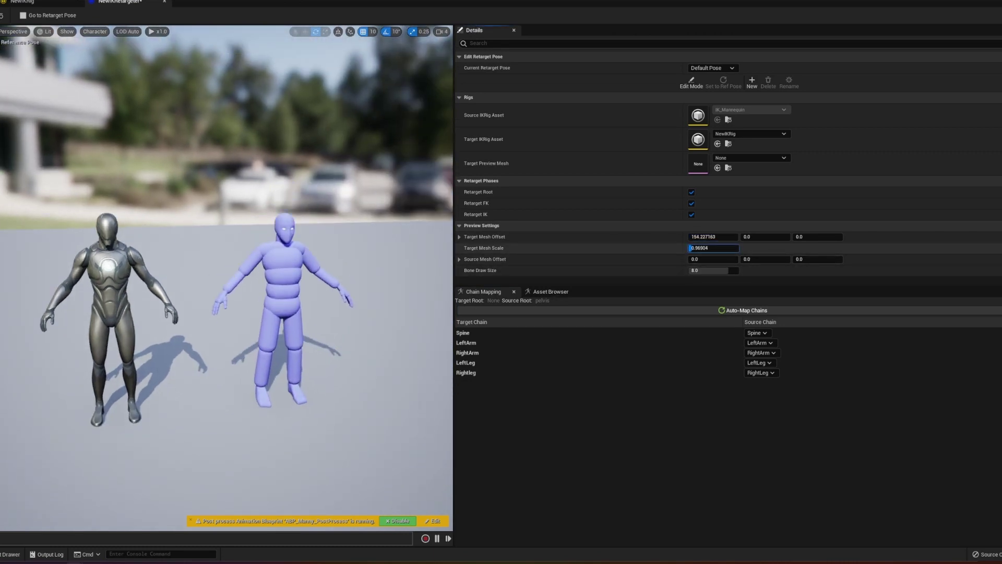
# Switch between the Asset Browser and Chain Mapping tabs to list preview animations.
pyautogui.click(551, 291)
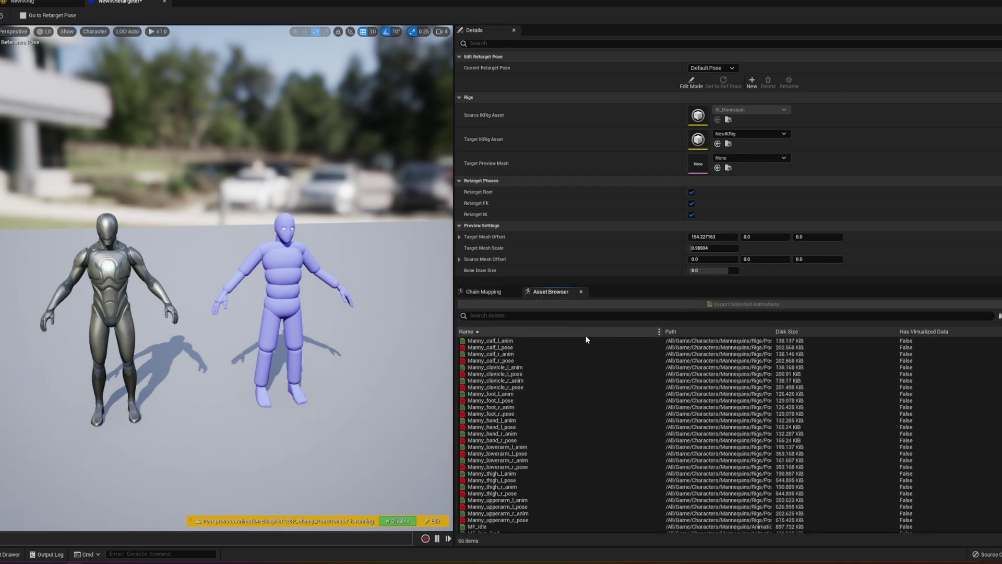
pyautogui.click(484, 291)
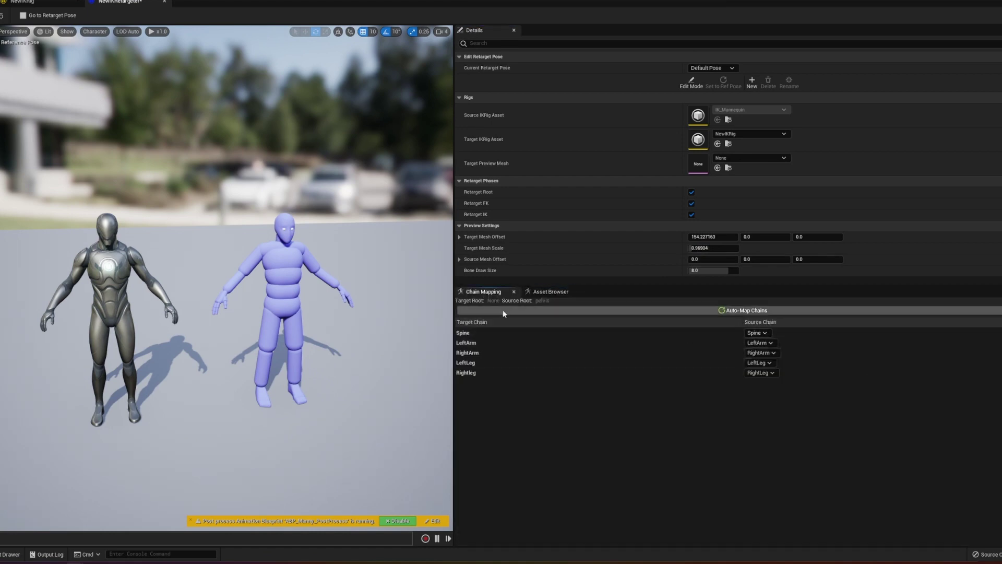
pyautogui.click(551, 292)
# Preview Manny_calf_l_anim, then MM_Walk_Fwd, on both characters.
pyautogui.click(491, 341)
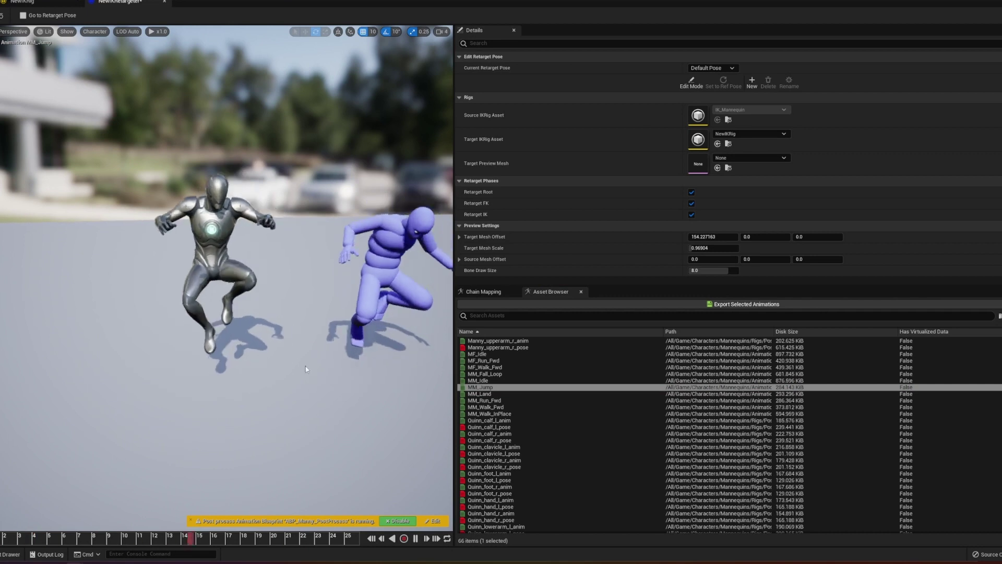
pyautogui.moveTo(306, 369); pyautogui.dragTo(337, 357, button='right')
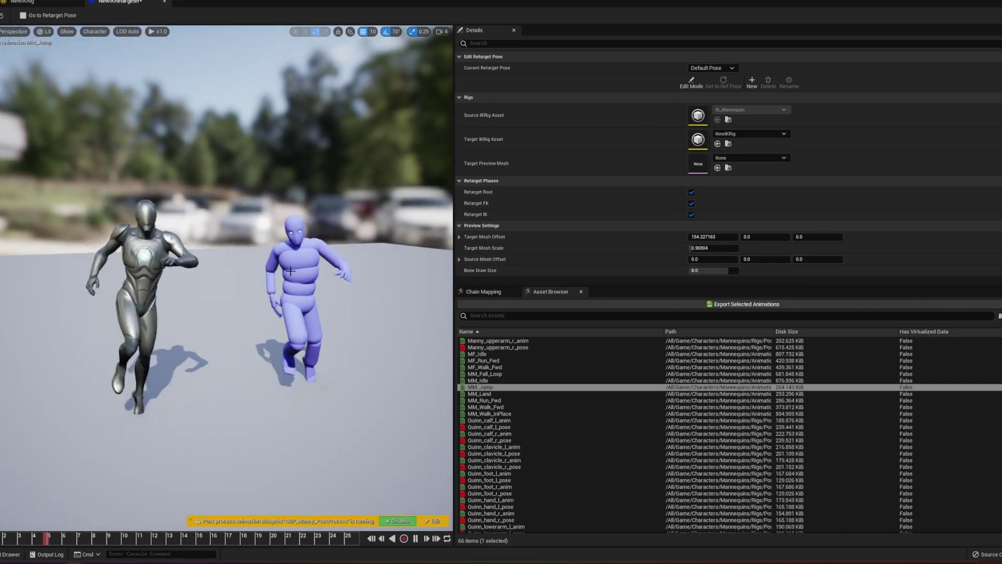
pyautogui.click(509, 407)
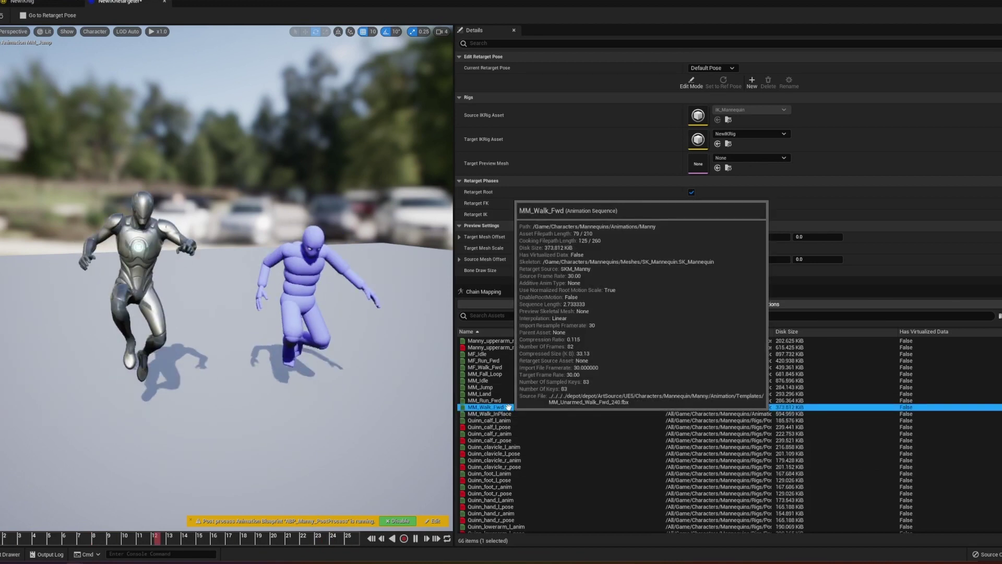
pyautogui.doubleClick(508, 407)
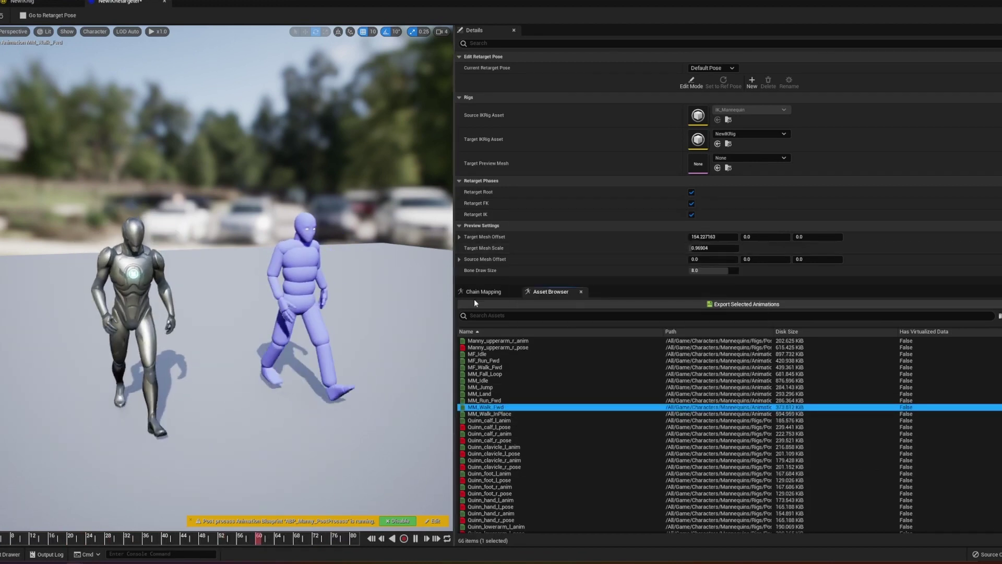
# Review the chain mapping, opening and closing the Spine source chain dropdown.
pyautogui.click(476, 292)
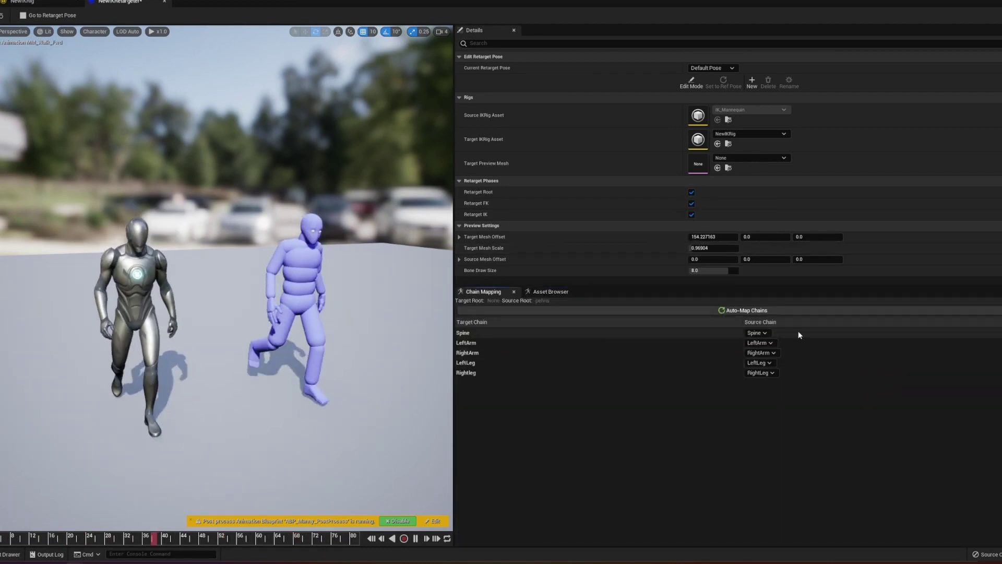
pyautogui.click(757, 332)
pyautogui.click(757, 330)
# Set the Spine retarget chain to start at pelvis and end at spine_03.
pyautogui.click(35, 3)
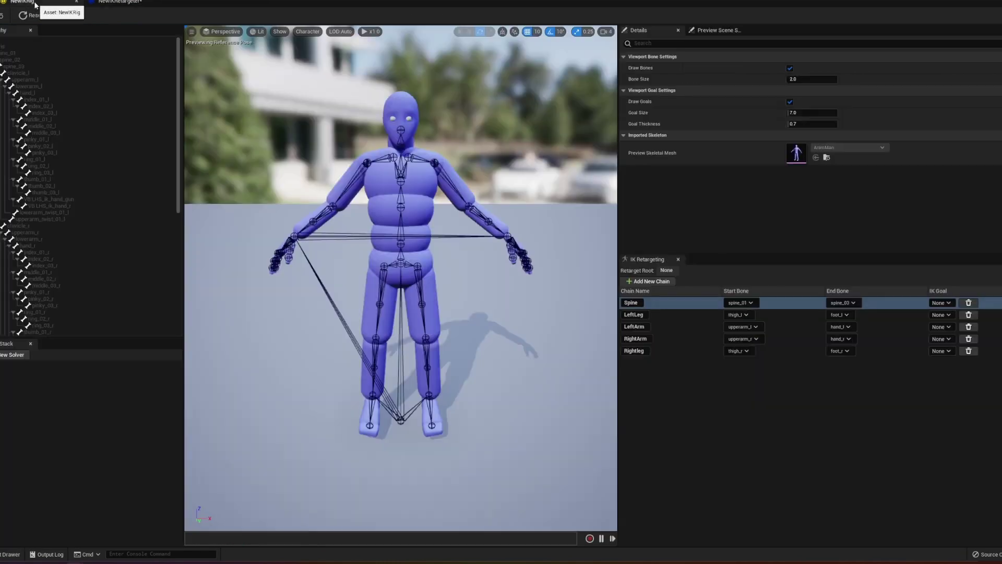
pyautogui.click(750, 303)
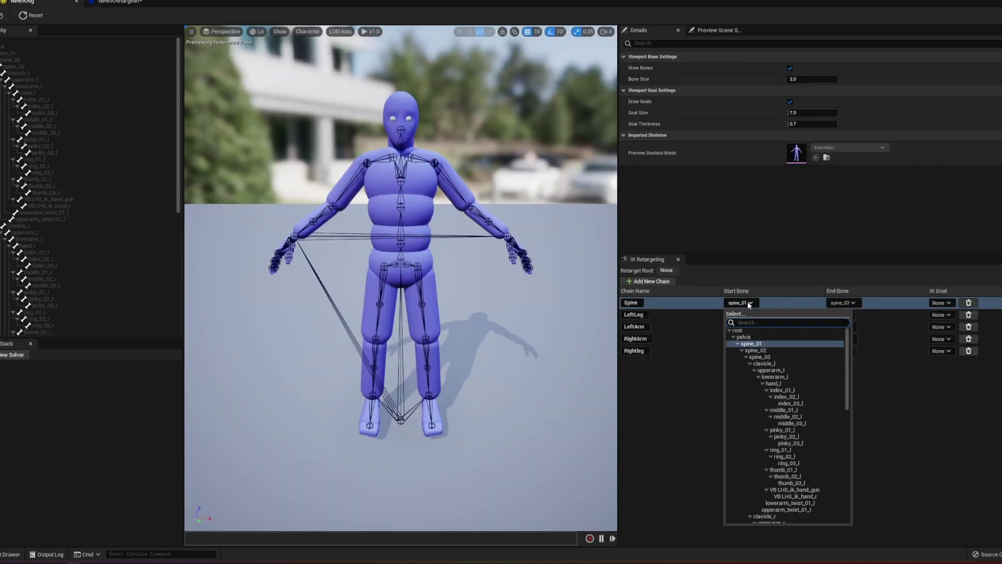
pyautogui.click(744, 337)
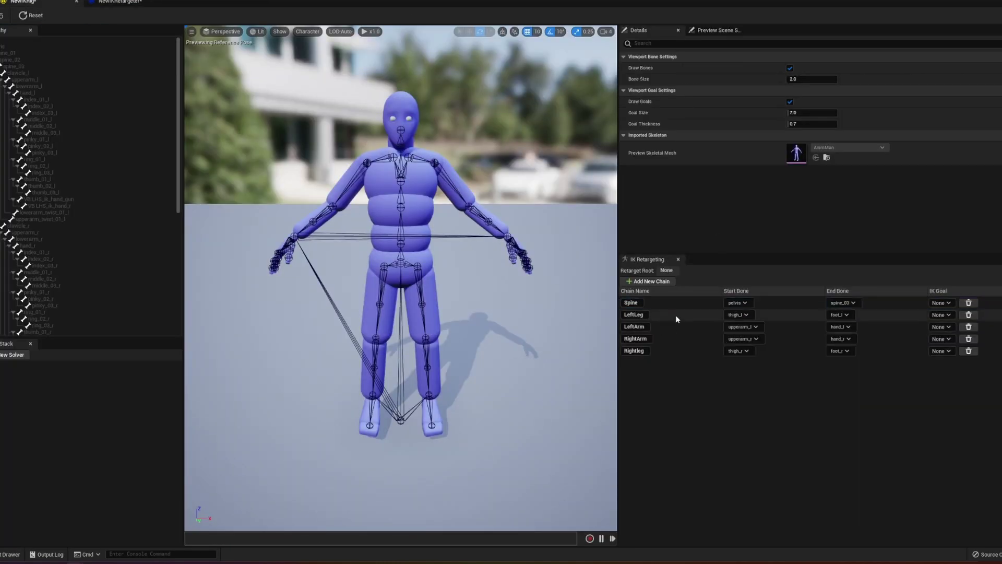
pyautogui.click(842, 302)
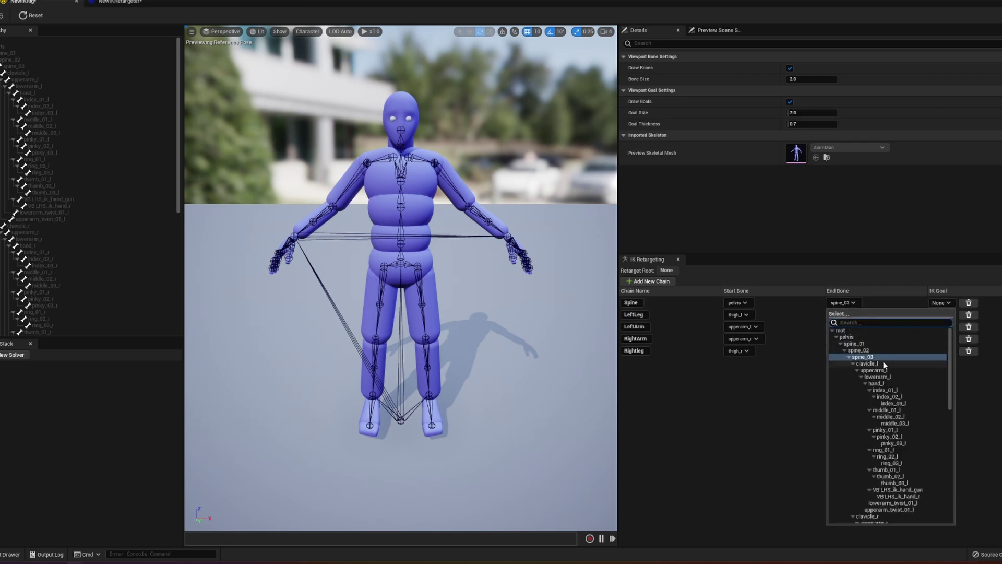
pyautogui.doubleClick(869, 360)
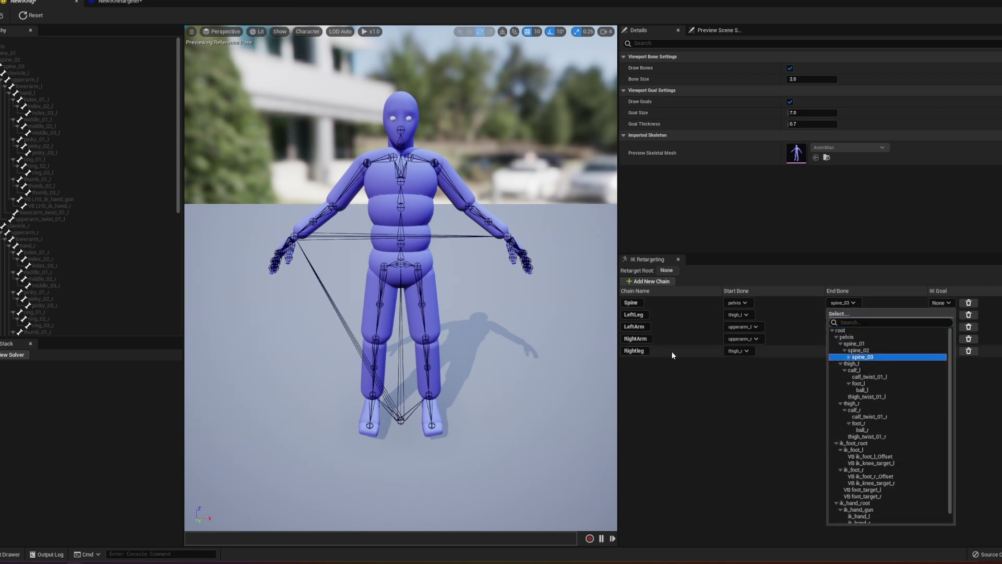
pyautogui.click(671, 352)
# Compare the walk, Quinn_foot_l_anim pose, MM_Land and MM_Jump previews in the retargeter.
pyautogui.click(117, 4)
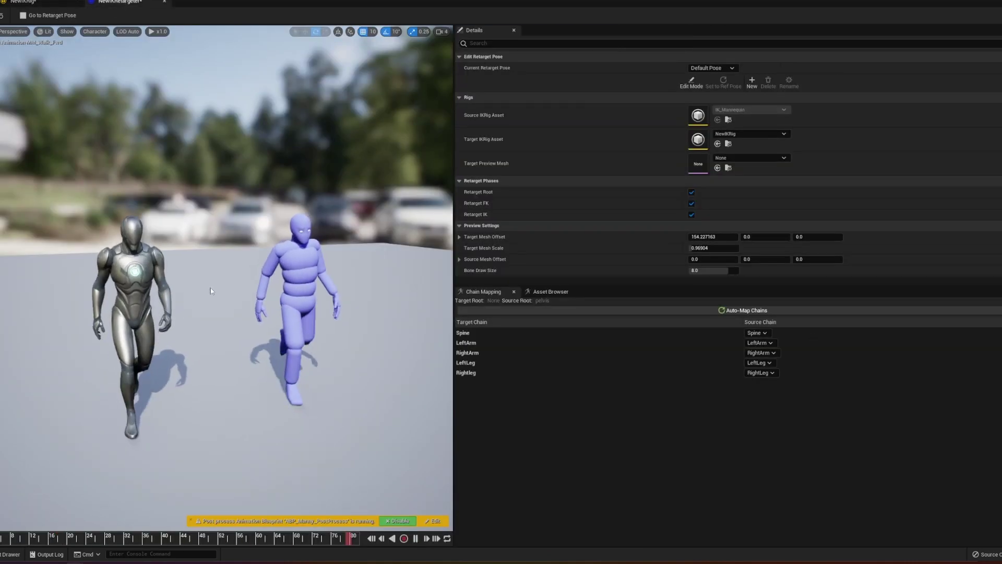
pyautogui.click(46, 5)
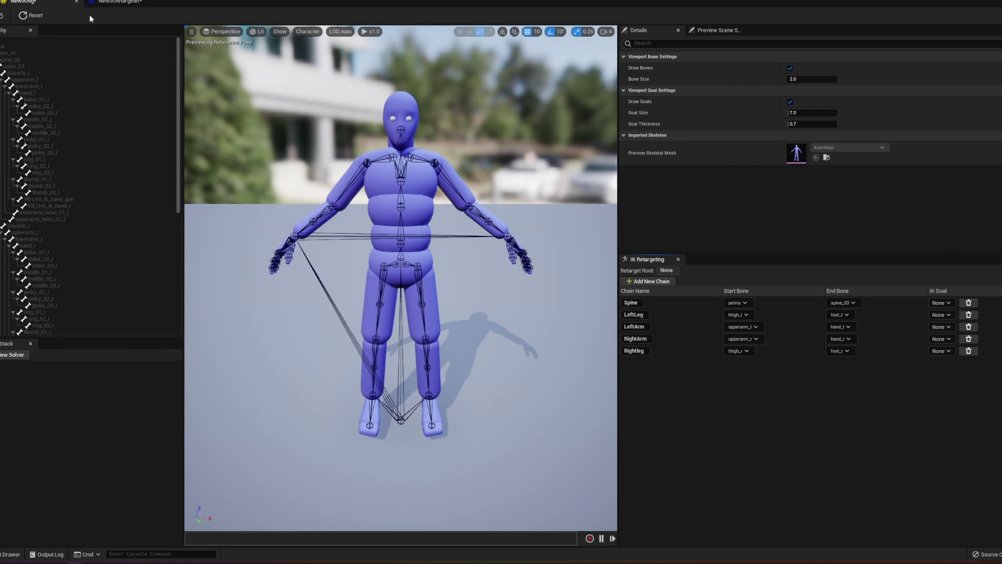
pyautogui.click(122, 5)
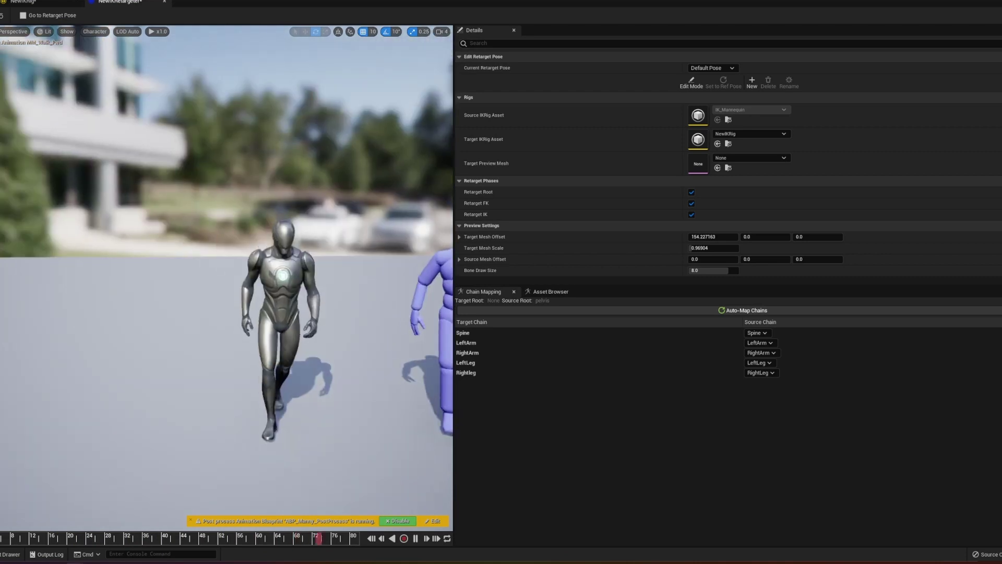
pyautogui.click(550, 291)
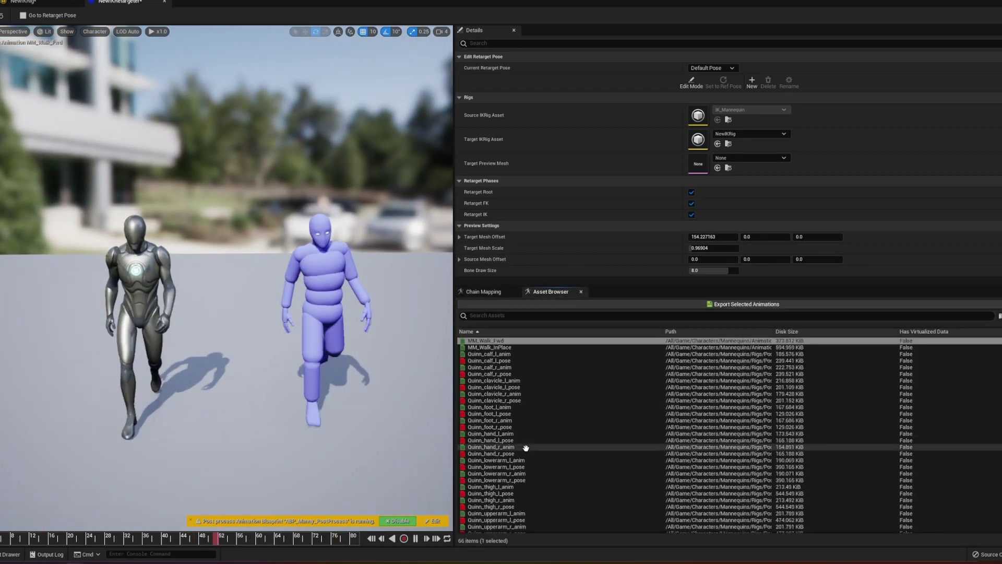
pyautogui.scroll(-3, 488, 402)
pyautogui.click(488, 403)
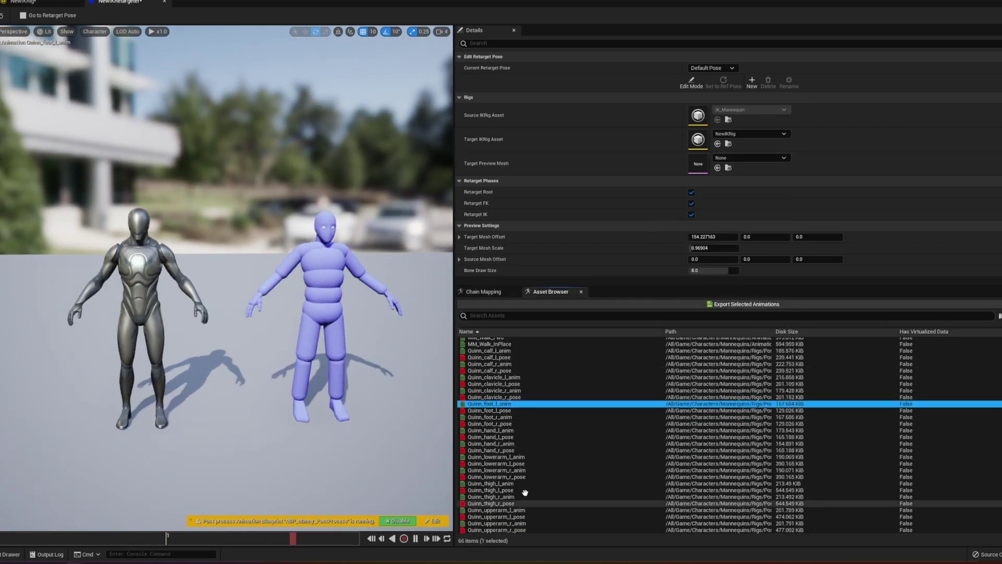
pyautogui.scroll(2, 532, 444)
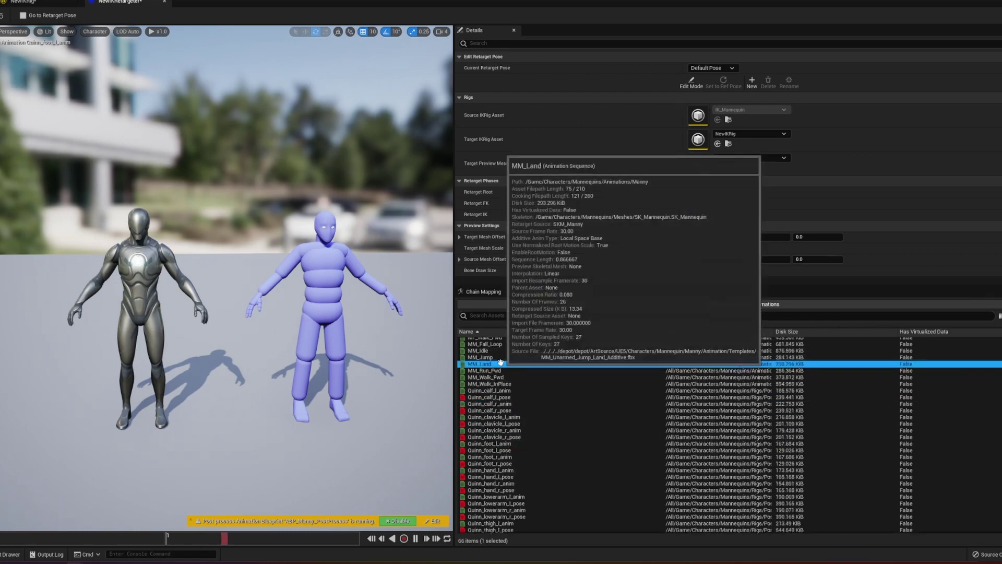
pyautogui.click(527, 364)
pyautogui.doubleClick(510, 358)
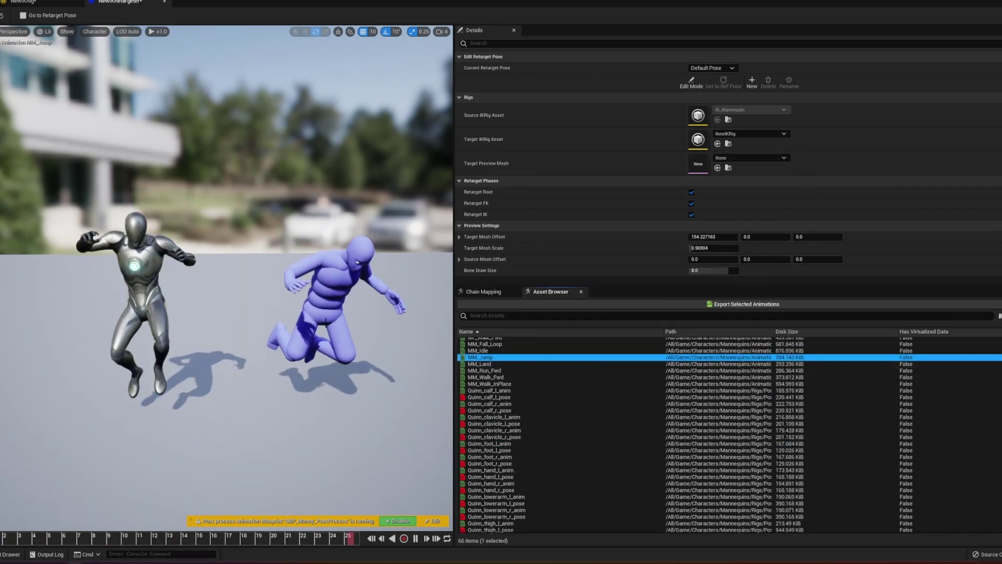
pyautogui.click(38, 2)
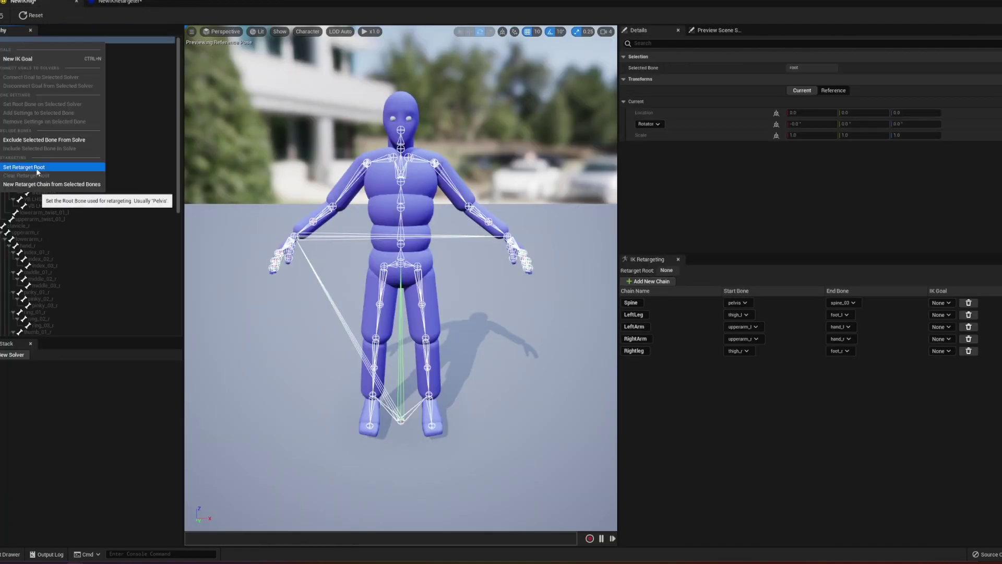
# Make the root bone the IK rig's retarget root.
pyautogui.click(37, 167)
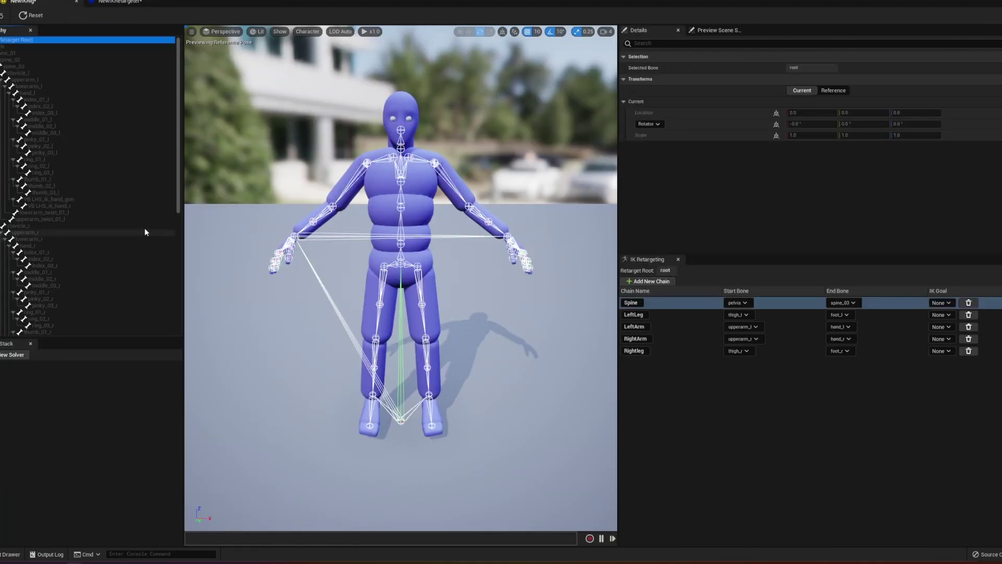
pyautogui.rightClick(8, 44)
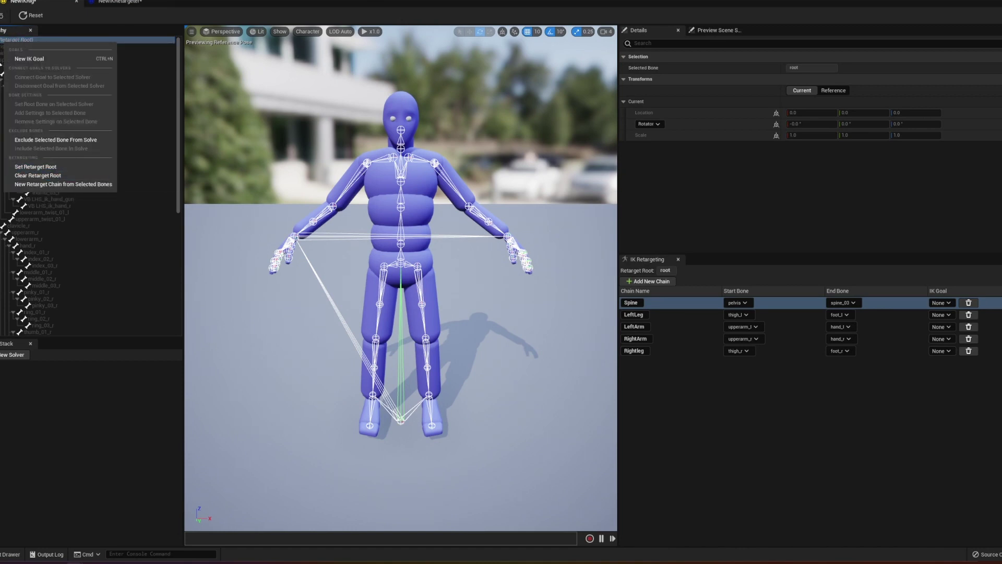
pyautogui.click(0, 16)
# Preview MF_Walk_Fwd in the retargeter, toggling Retarget Root off and back on.
pyautogui.click(138, 3)
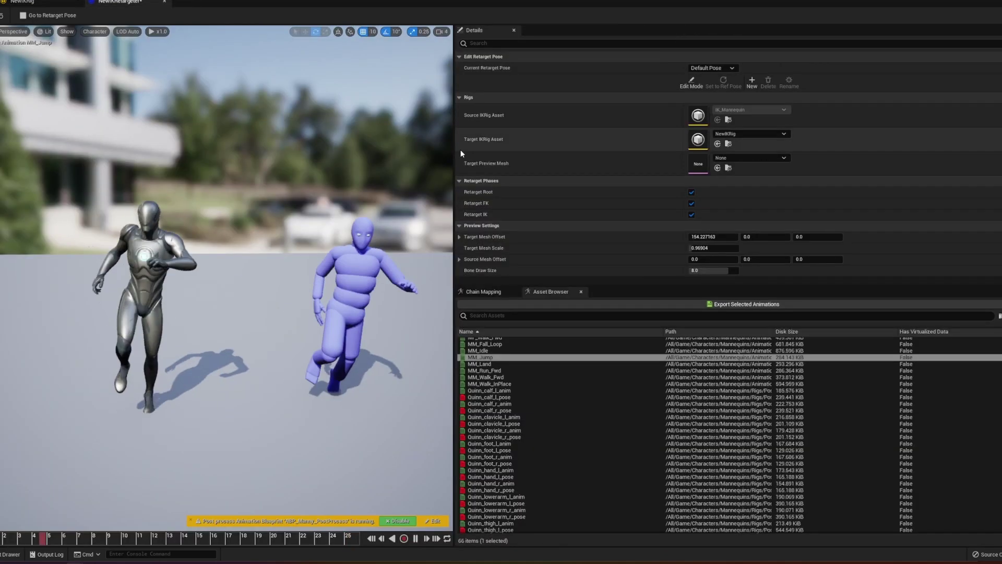
pyautogui.click(483, 293)
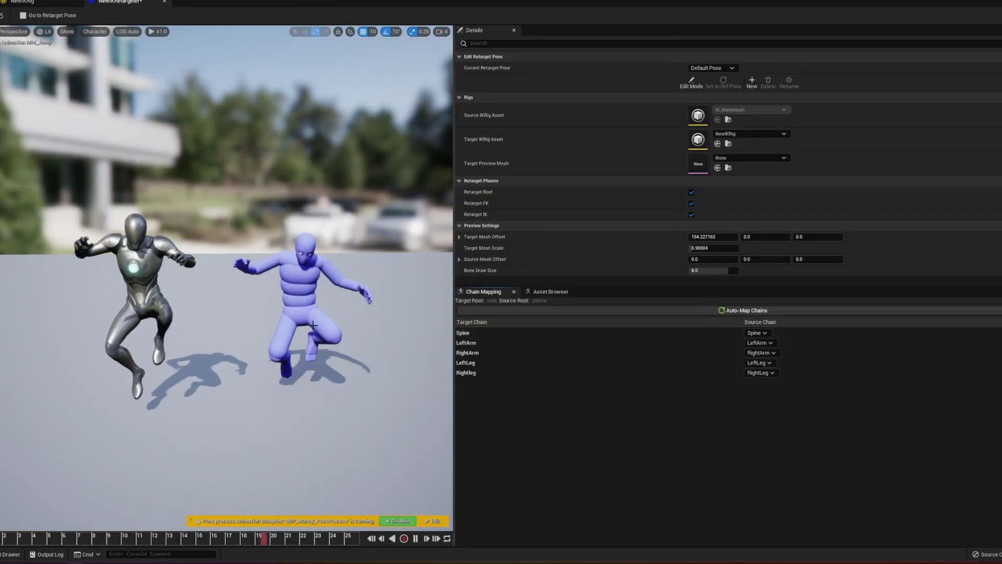
pyautogui.click(551, 291)
pyautogui.click(496, 429)
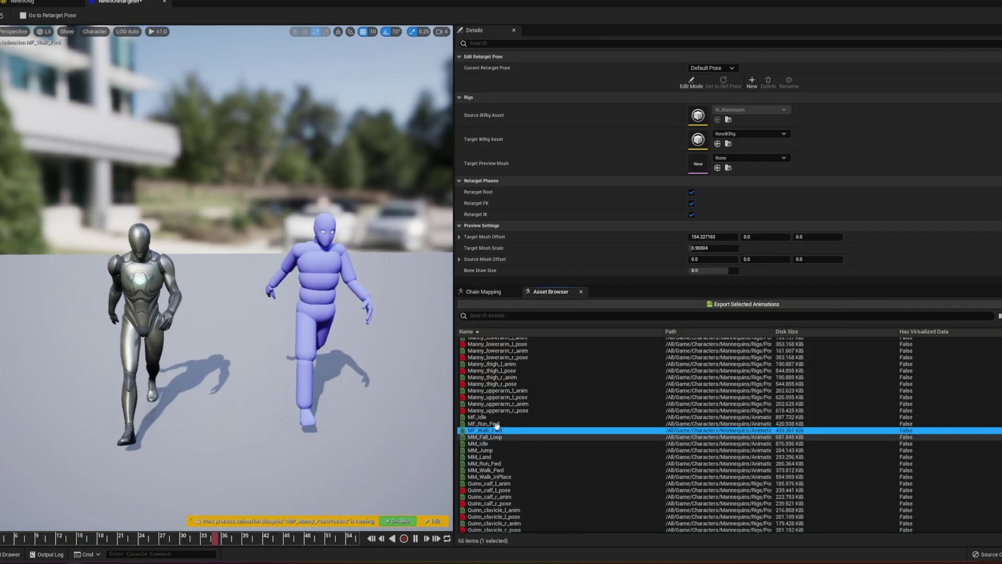
pyautogui.click(692, 193)
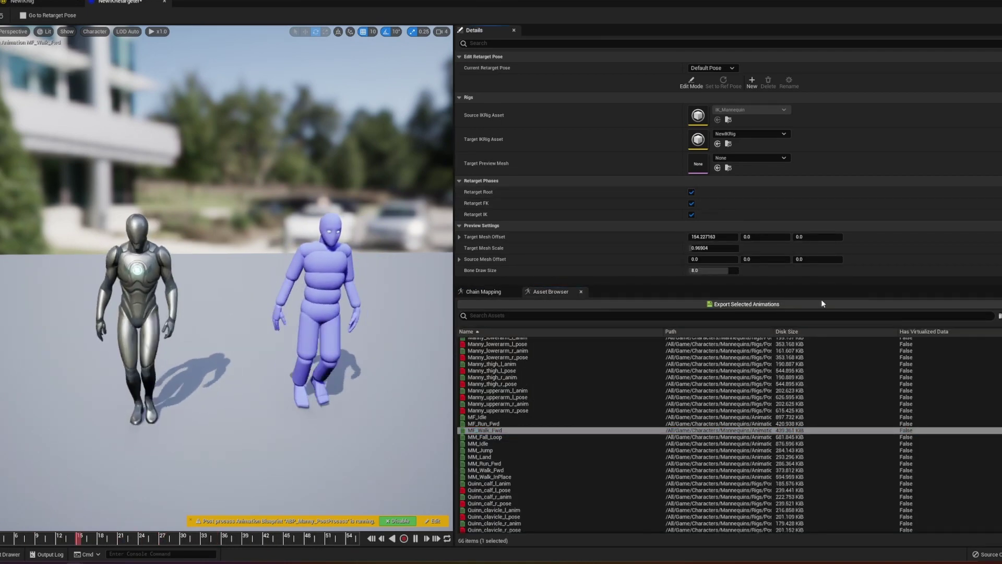
pyautogui.click(692, 192)
# Confirm in Chain Mapping that the Spine chain's source stays Spine.
pyautogui.click(483, 292)
pyautogui.click(757, 333)
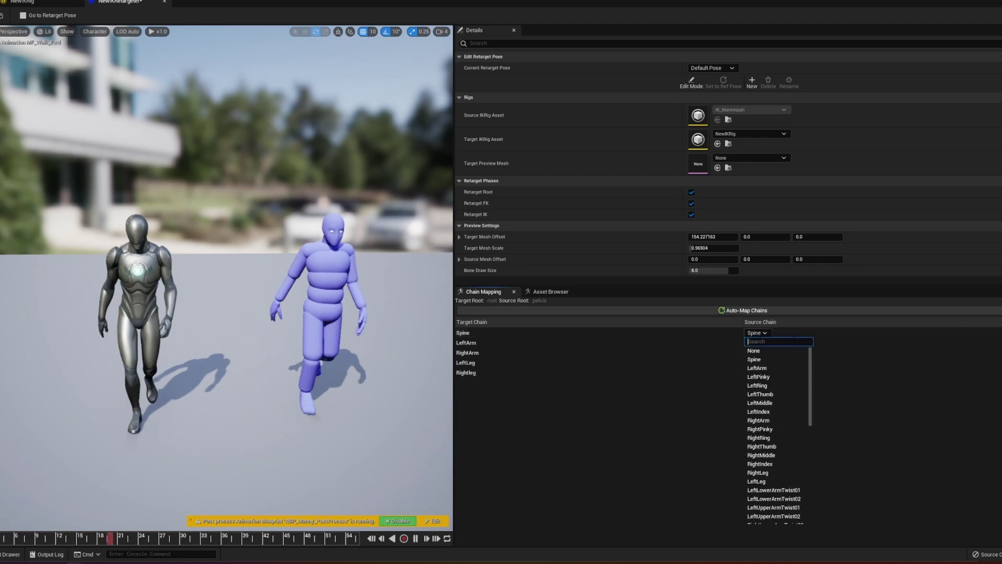
pyautogui.scroll(-10, 787, 382)
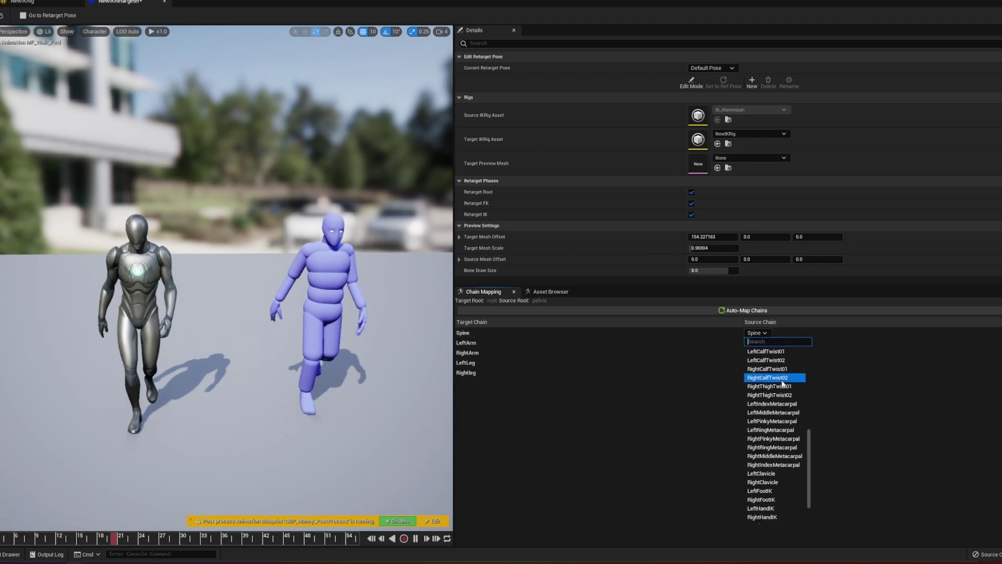
pyautogui.scroll(10, 782, 382)
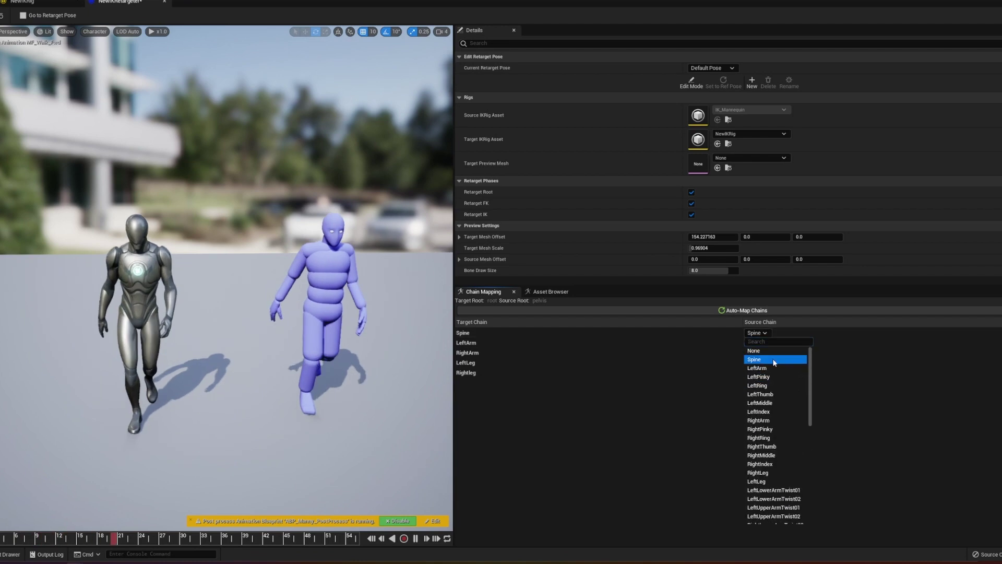
pyautogui.click(775, 360)
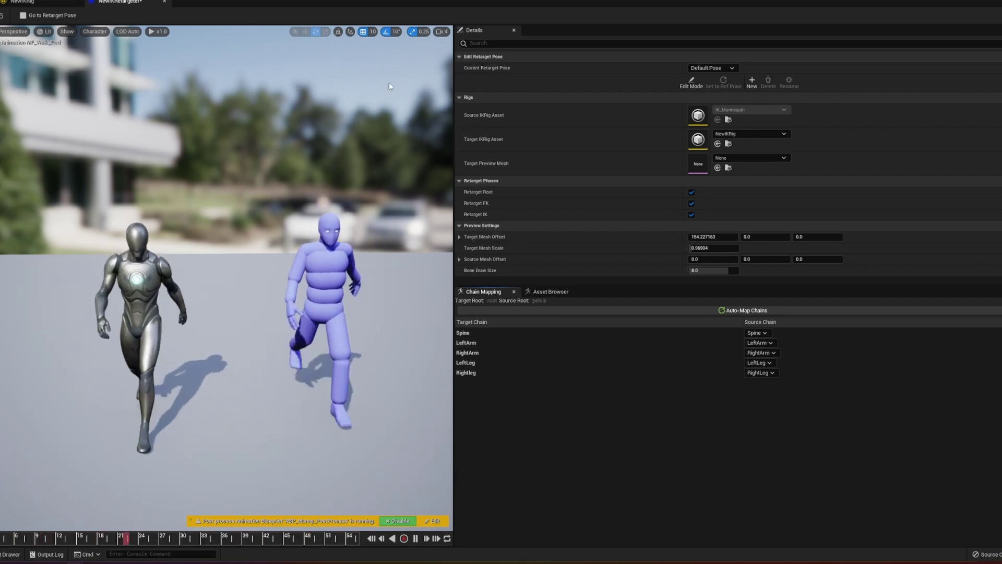
pyautogui.click(21, 3)
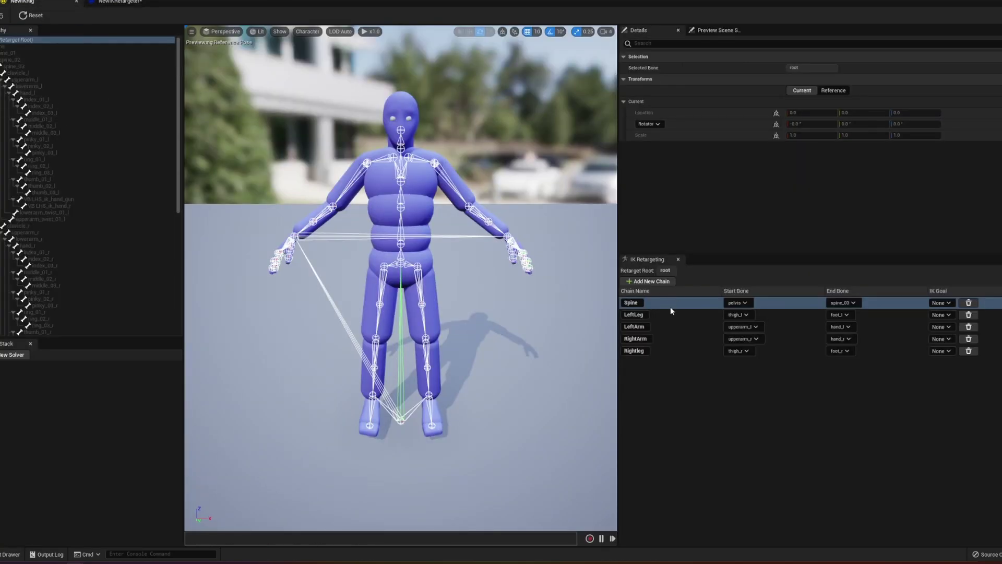
# Start the Spine chain at spine_01 and make pelvis the retarget root.
pyautogui.click(745, 303)
pyautogui.click(748, 344)
pyautogui.click(673, 272)
pyautogui.click(13, 46)
pyautogui.rightClick(13, 47)
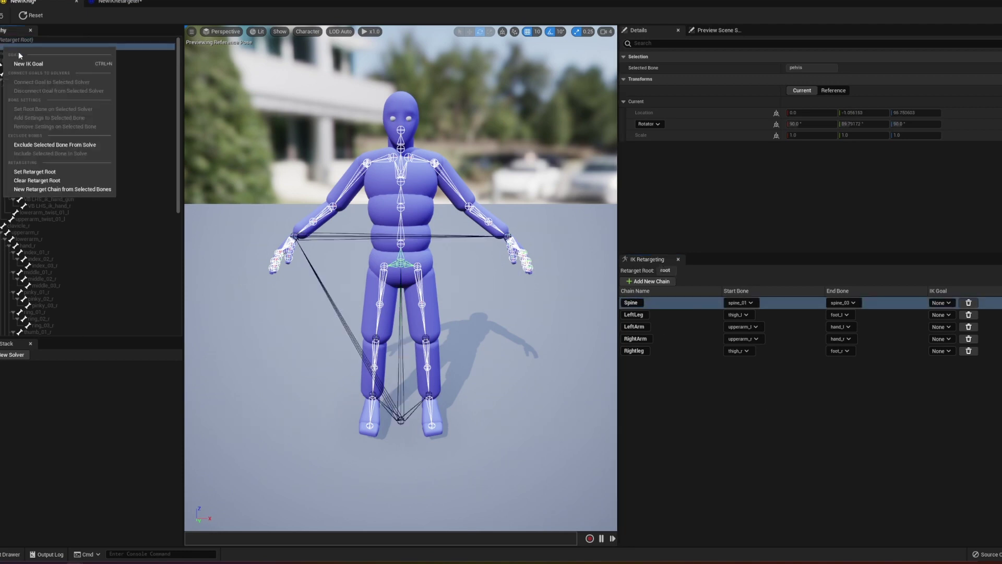
pyautogui.click(35, 171)
pyautogui.click(11, 67)
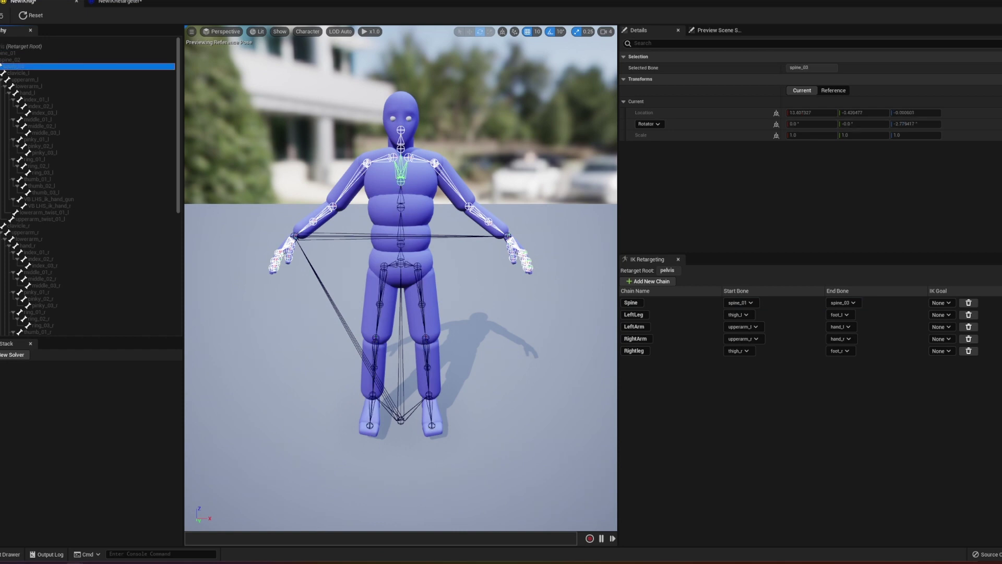
# Preview MF_Run_Fwd on both characters, review chain mapping, and export the run animation.
pyautogui.click(121, 3)
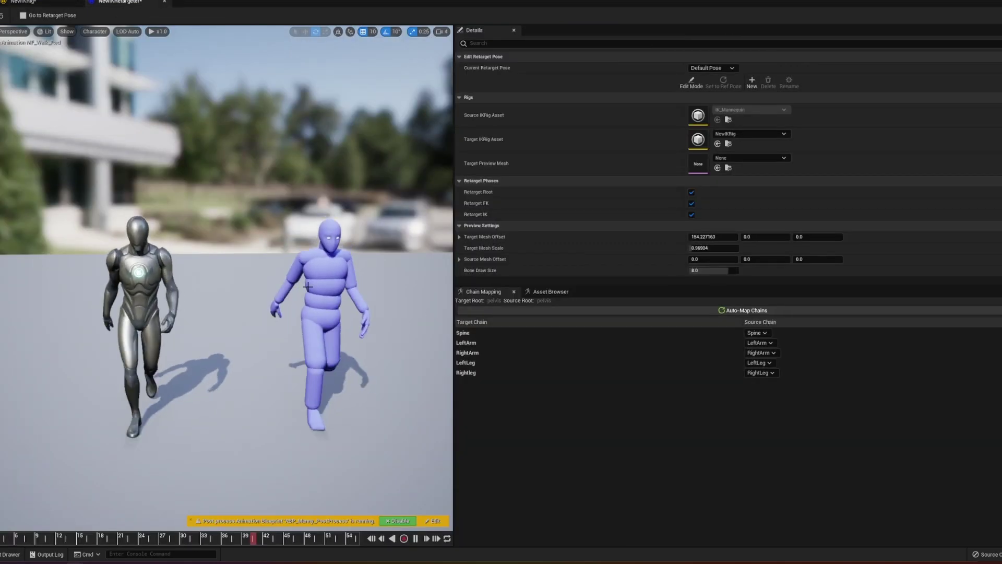
pyautogui.click(550, 292)
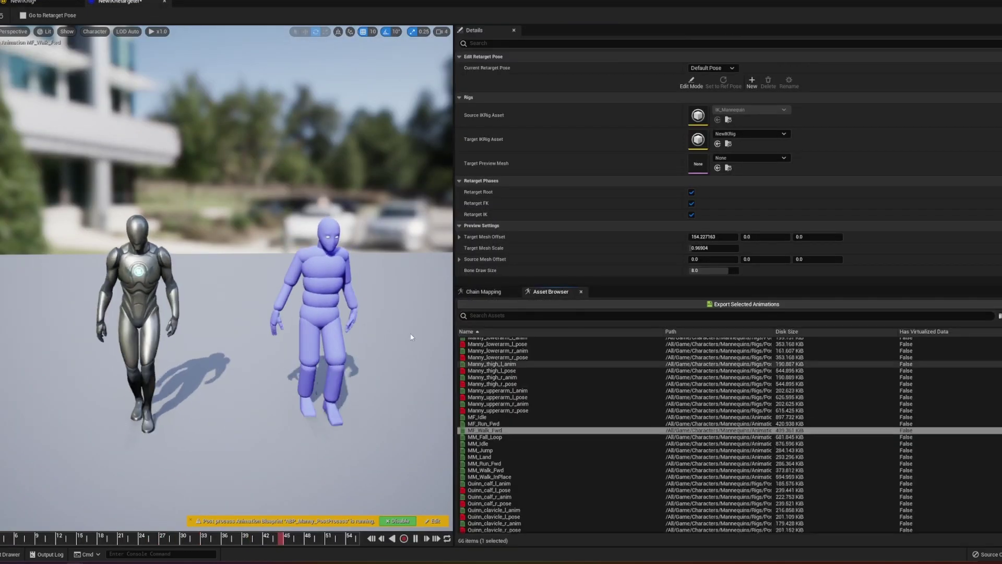
pyautogui.click(488, 424)
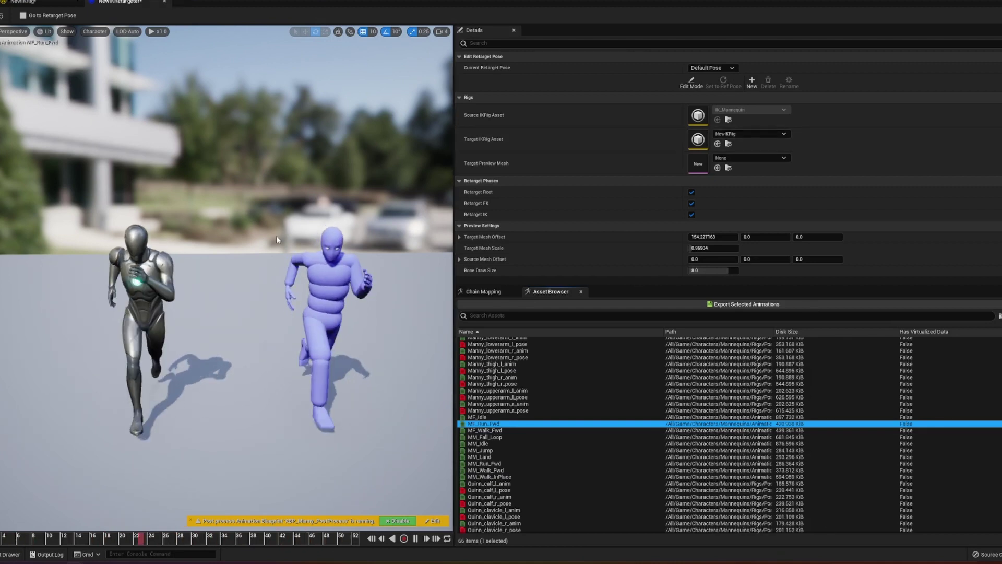
pyautogui.click(480, 291)
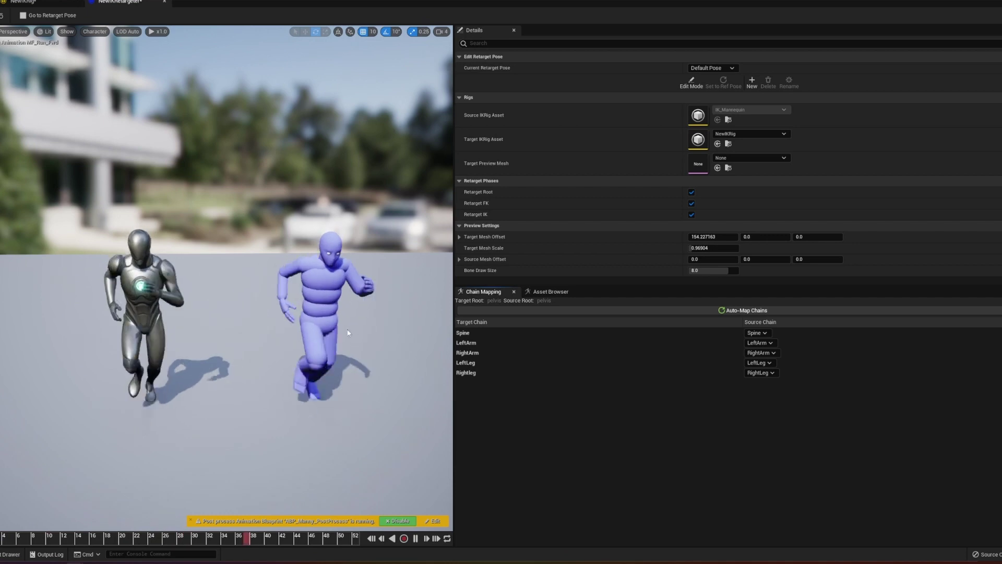
pyautogui.click(551, 291)
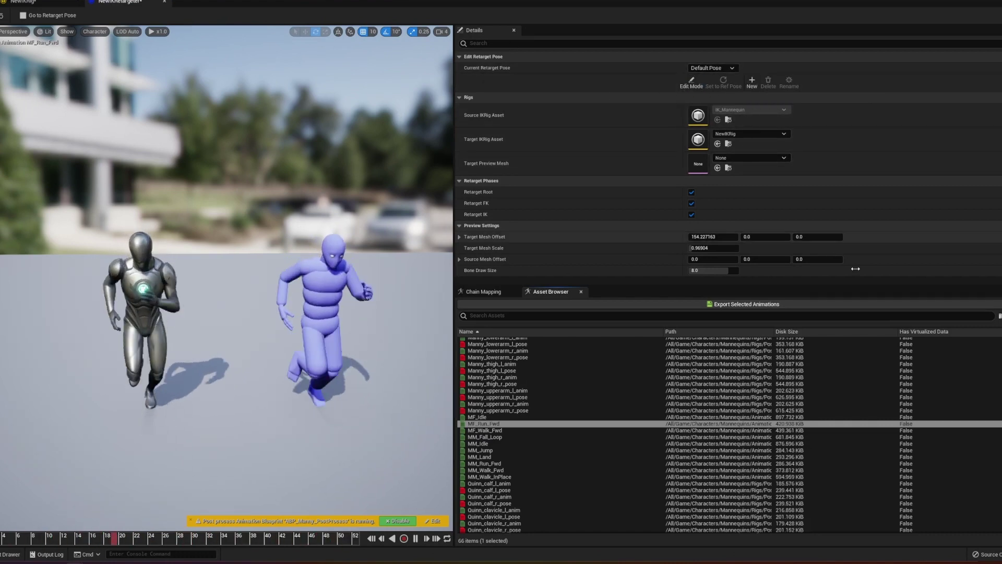
pyautogui.scroll(-4, 555, 369)
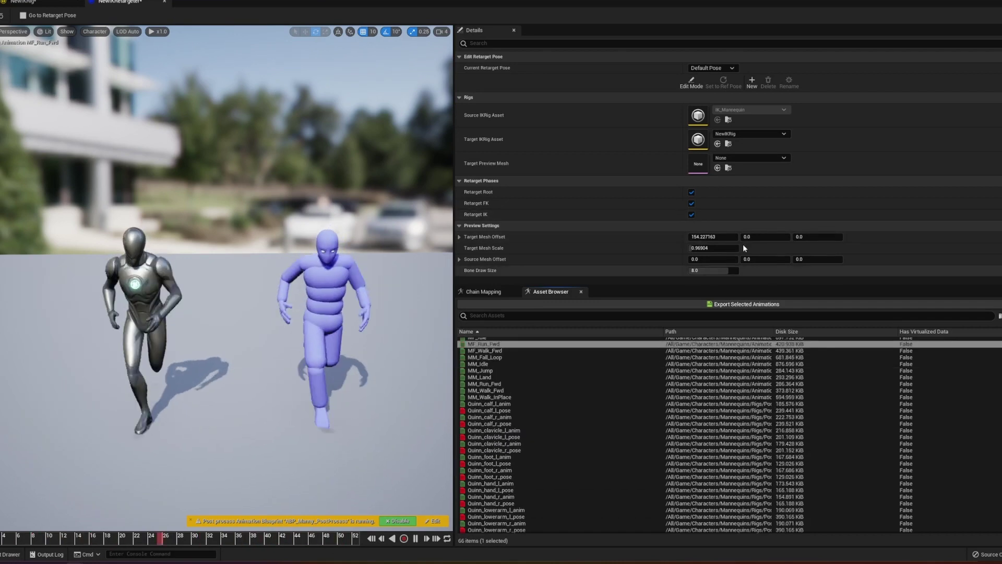
pyautogui.click(746, 305)
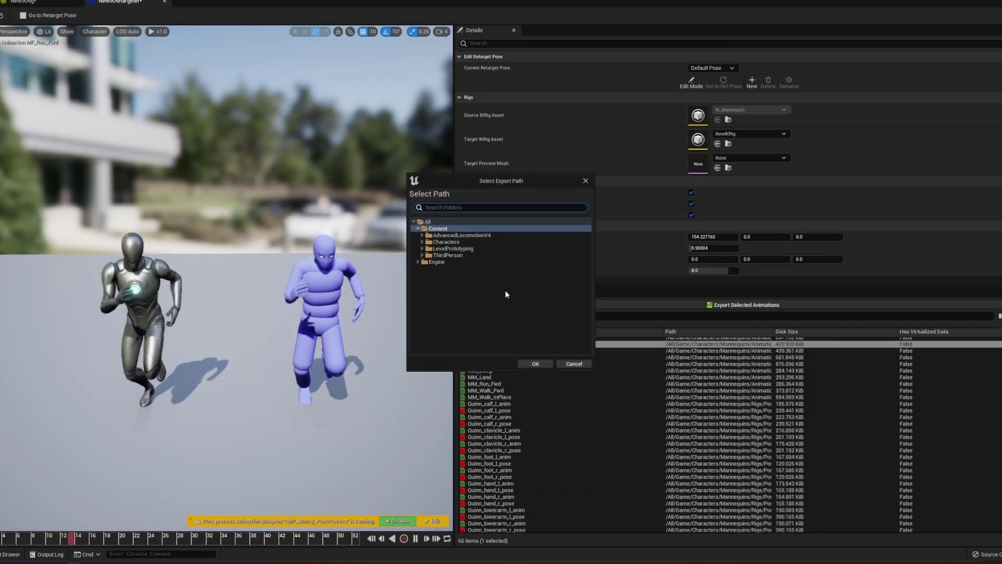
# Export the run into Content as MF_Run_Fwd_Retargeted and open it for preview.
pyautogui.click(535, 364)
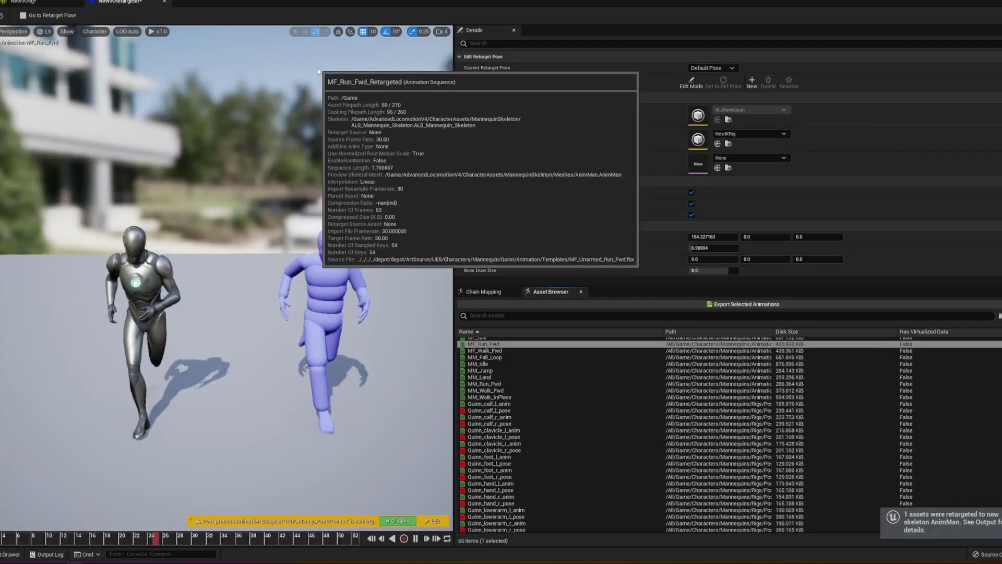
pyautogui.doubleClick(306, 52)
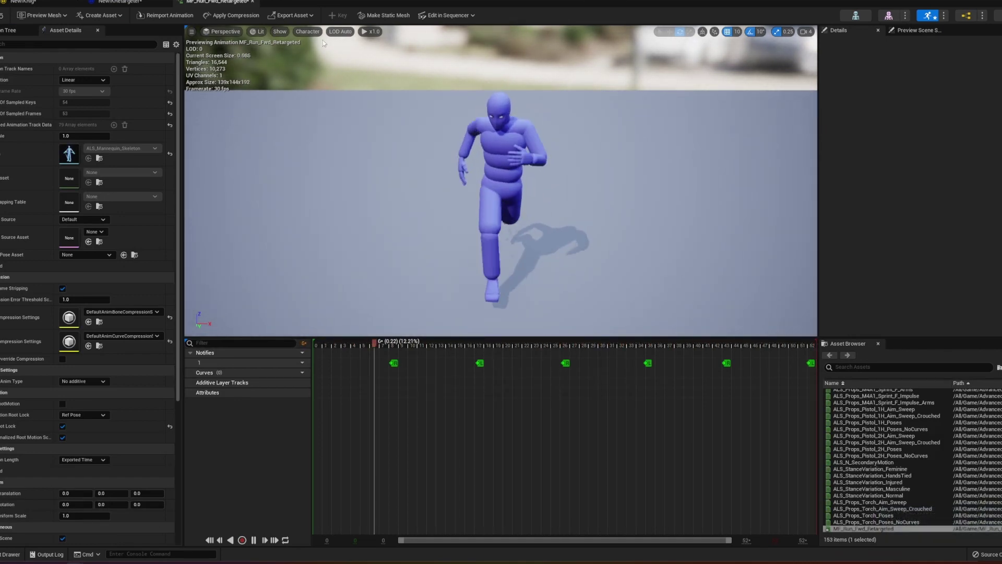
# Check the run's Edit in Sequencer options, orbit the preview, and play MM_Land on both characters.
pyautogui.click(131, 3)
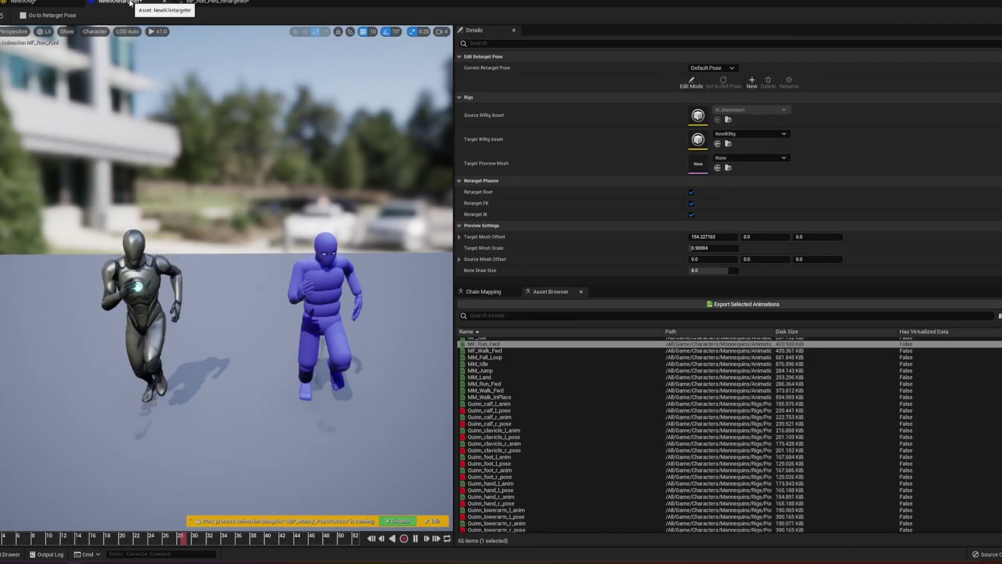
pyautogui.click(219, 2)
pyautogui.click(462, 15)
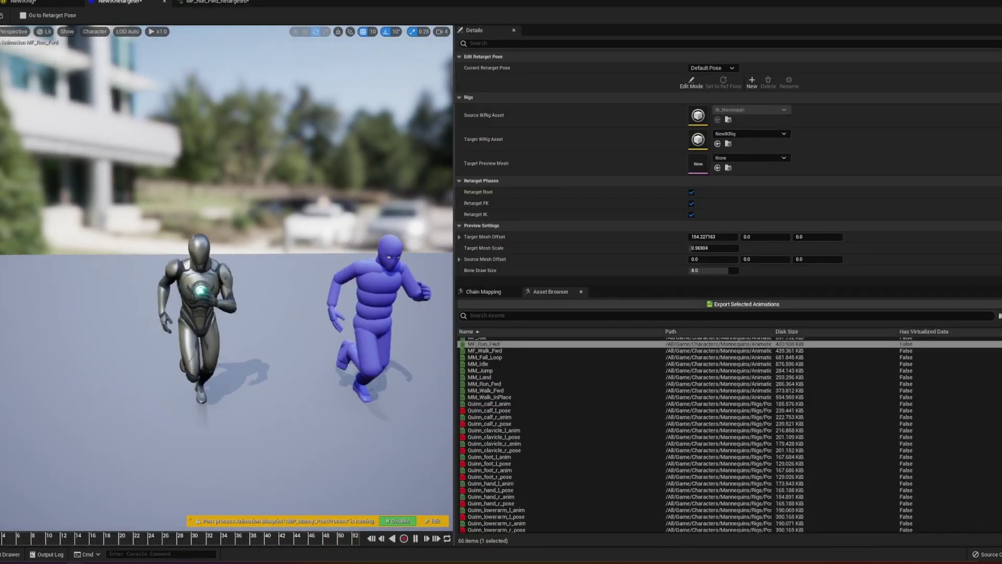
pyautogui.keyDown('alt'); pyautogui.moveTo(147, 351); pyautogui.dragTo(198, 358); pyautogui.keyUp('alt')
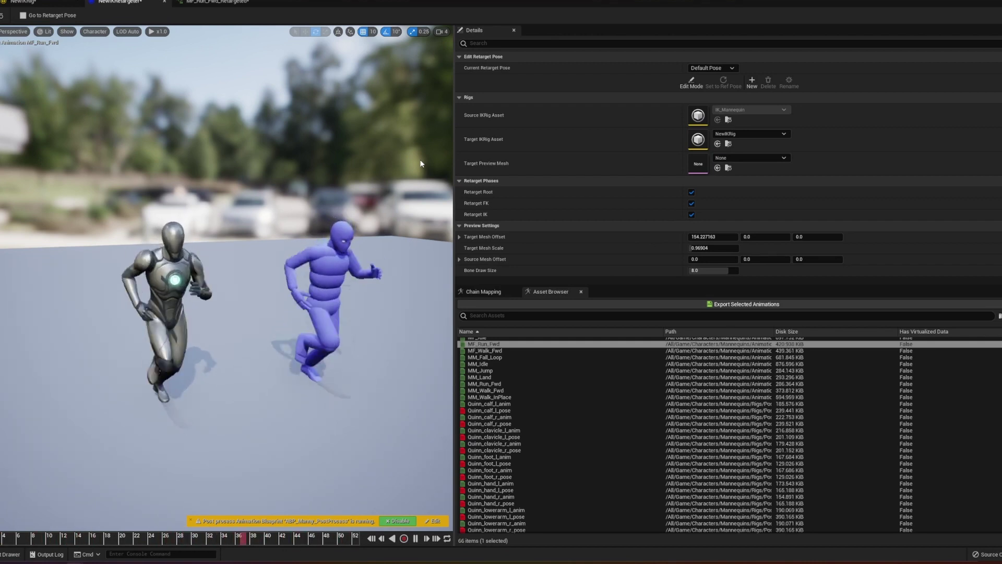
pyautogui.doubleClick(746, 377)
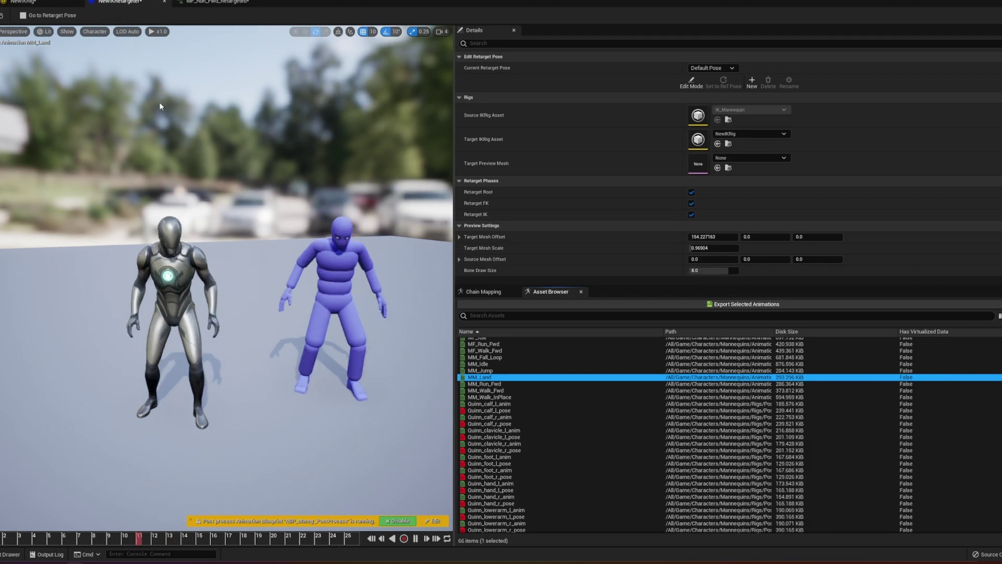
pyautogui.click(51, 2)
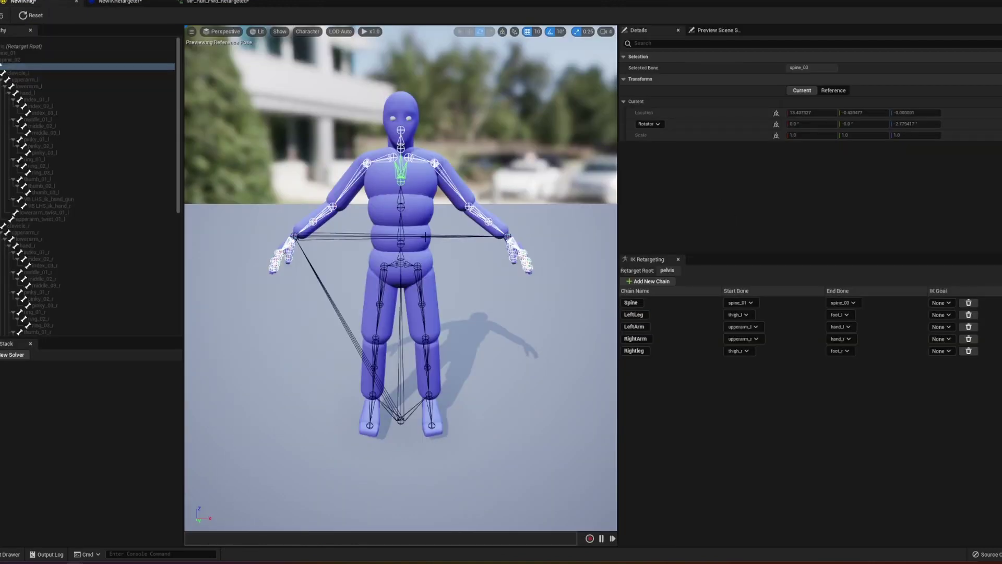
# Select upperarm_r, check clavicle_r's bone actions, then bring up the Content Browser over ThirdPersonMap.
pyautogui.click(466, 206)
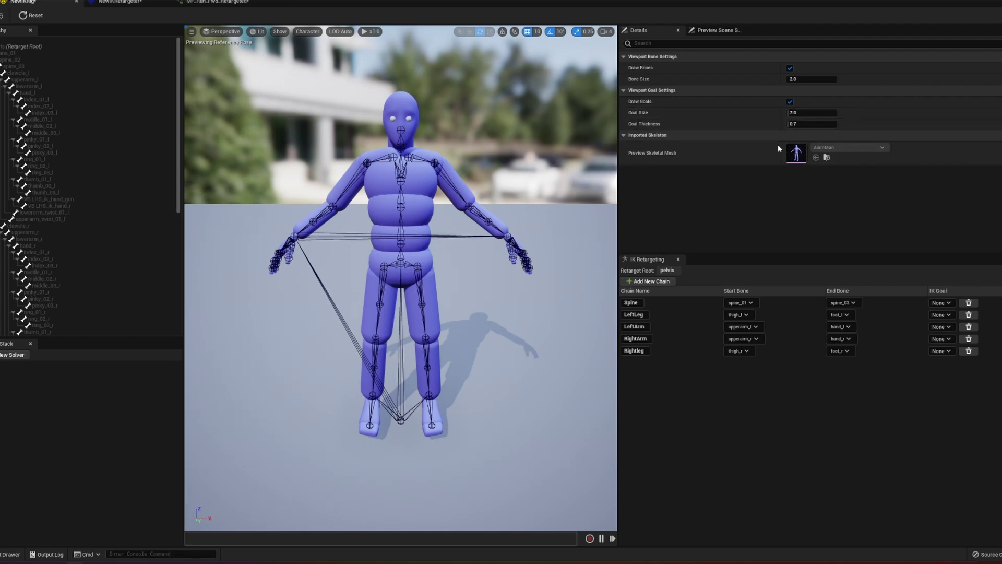
pyautogui.click(363, 167)
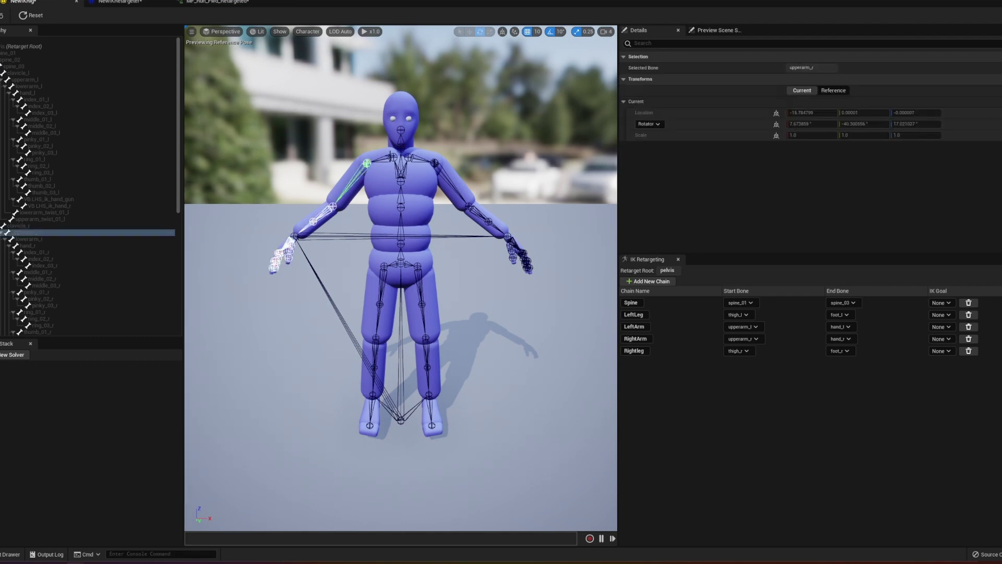
pyautogui.rightClick(22, 227)
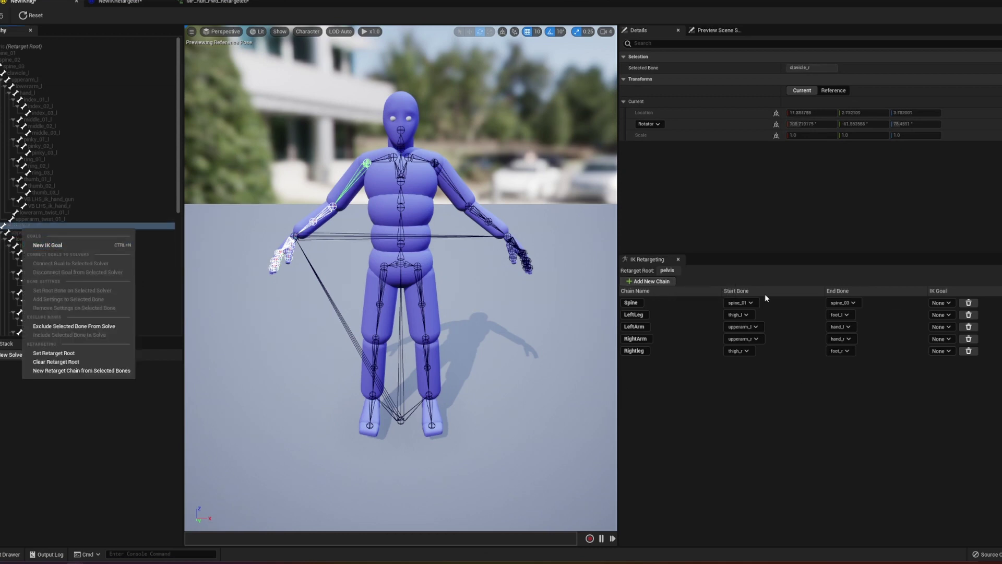
pyautogui.click(17, 232)
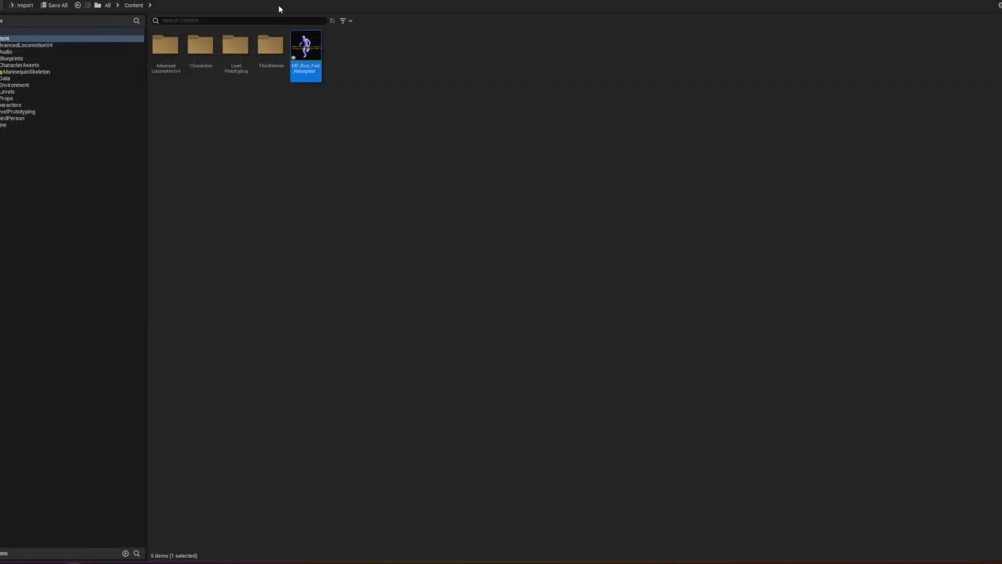
pyautogui.doubleClick(278, 4)
# Close the floating asset browser, orbit the level, and reopen NewIKRig from the Content Drawer.
pyautogui.moveTo(390, 79); pyautogui.dragTo(420, 193)
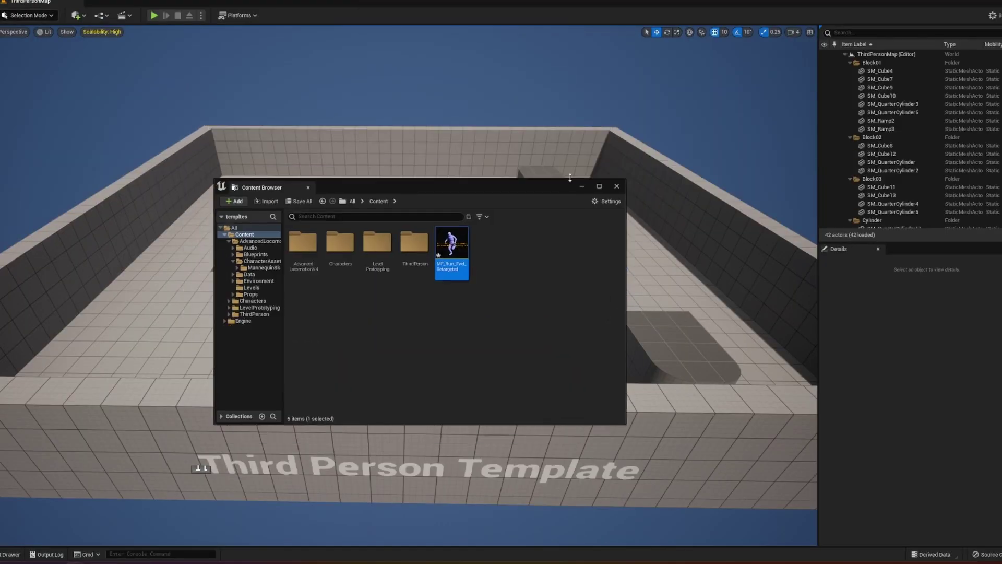
pyautogui.click(616, 186)
pyautogui.moveTo(411, 410); pyautogui.dragTo(377, 383, button='right')
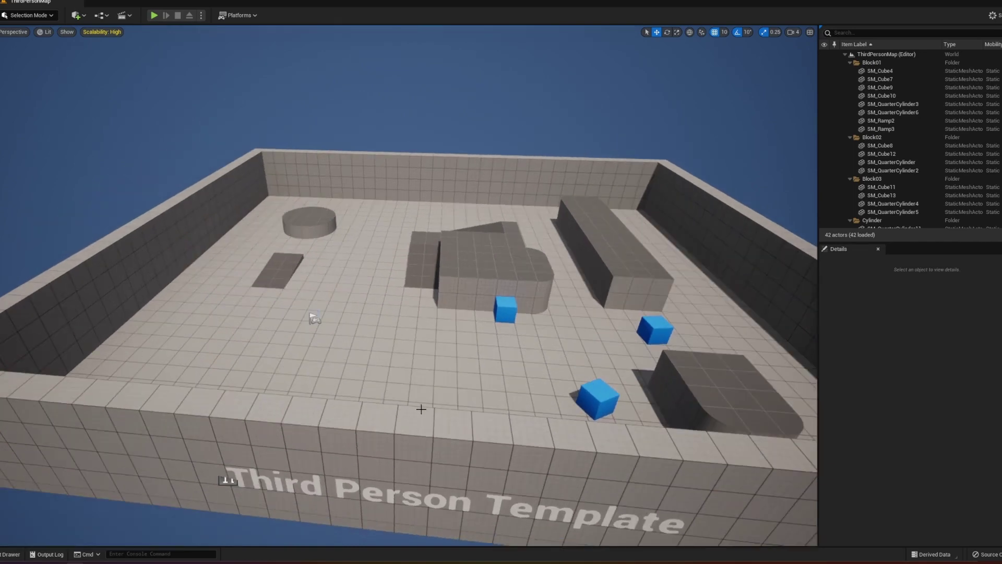
pyautogui.moveTo(465, 356); pyautogui.dragTo(489, 356, button='right')
pyautogui.hotkey('ctrl', 'space')
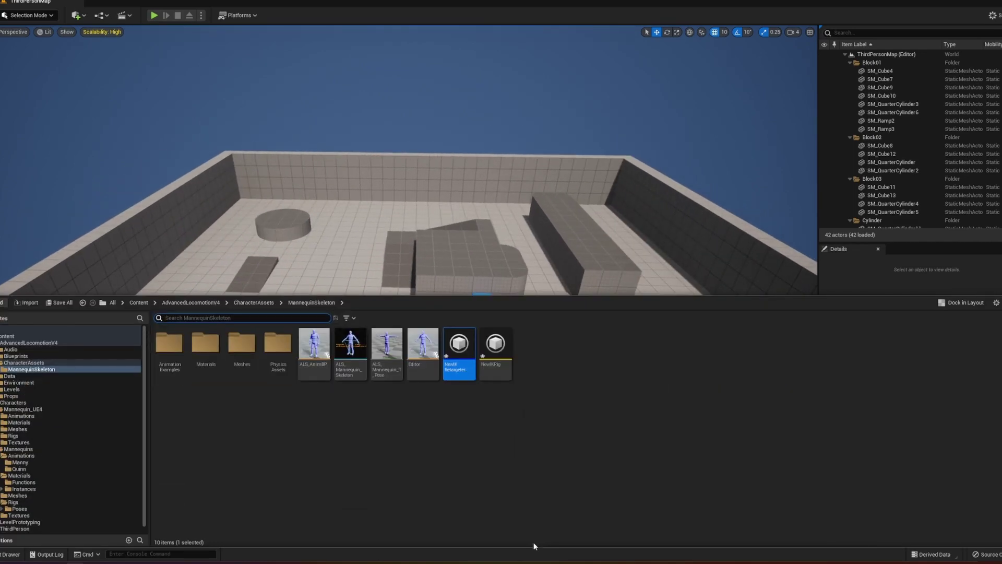
pyautogui.doubleClick(501, 349)
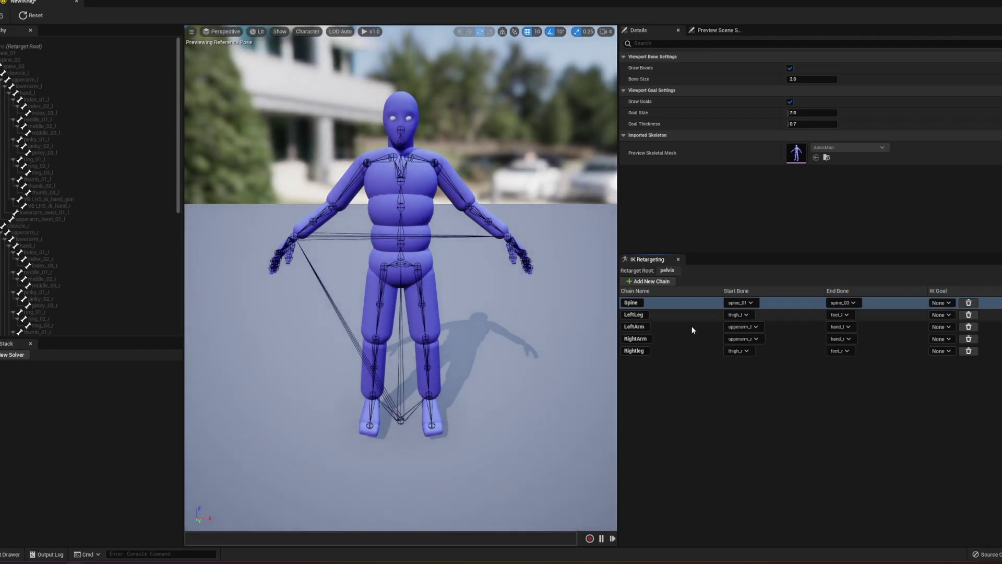
# Review the Characters > Mannequin_UE4 retargeter's chain mapping and open its IK_Mannequin target rig.
pyautogui.click(802, 487)
pyautogui.hotkey('ctrl', 'space')
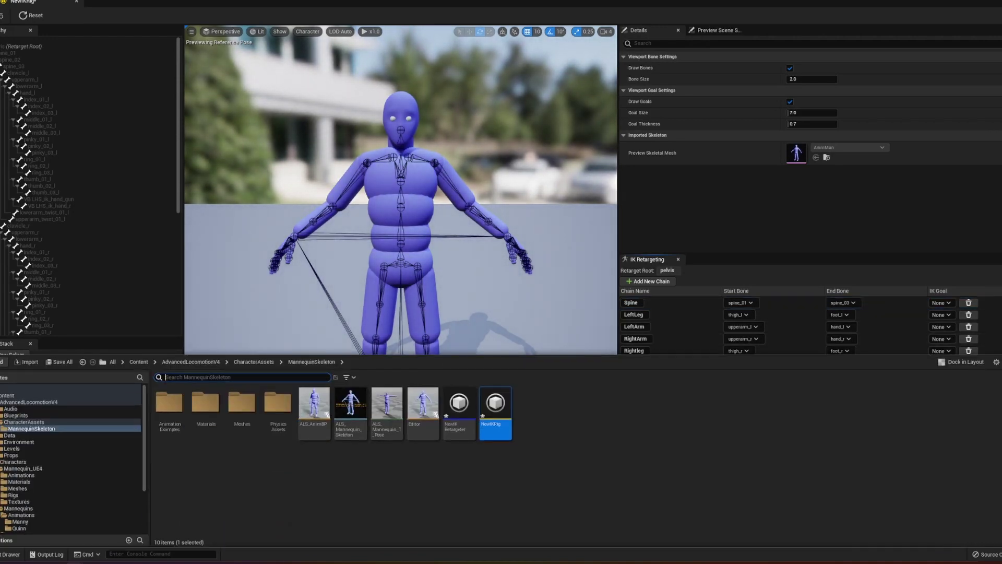
pyautogui.scroll(-3, 51, 409)
pyautogui.click(42, 409)
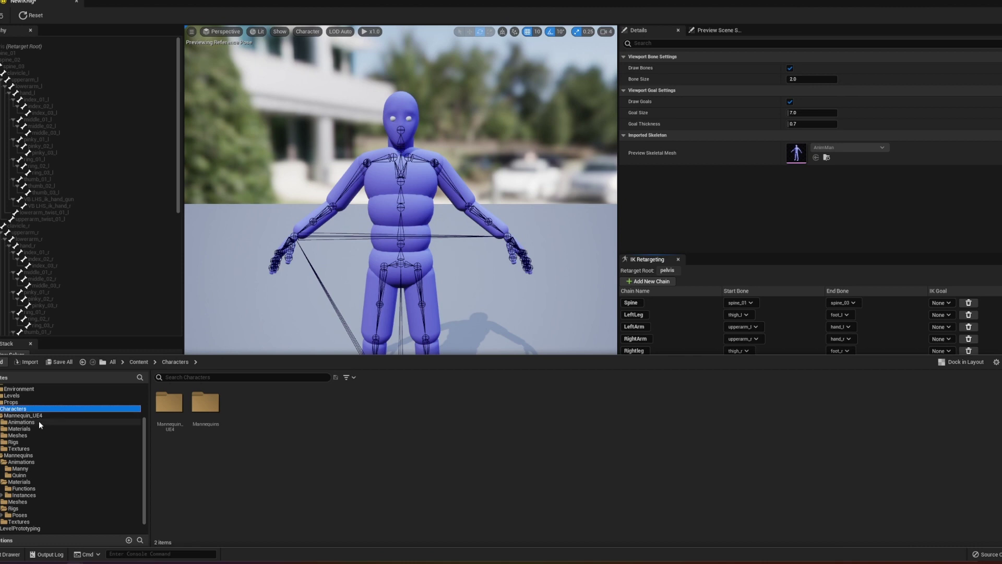
pyautogui.click(47, 416)
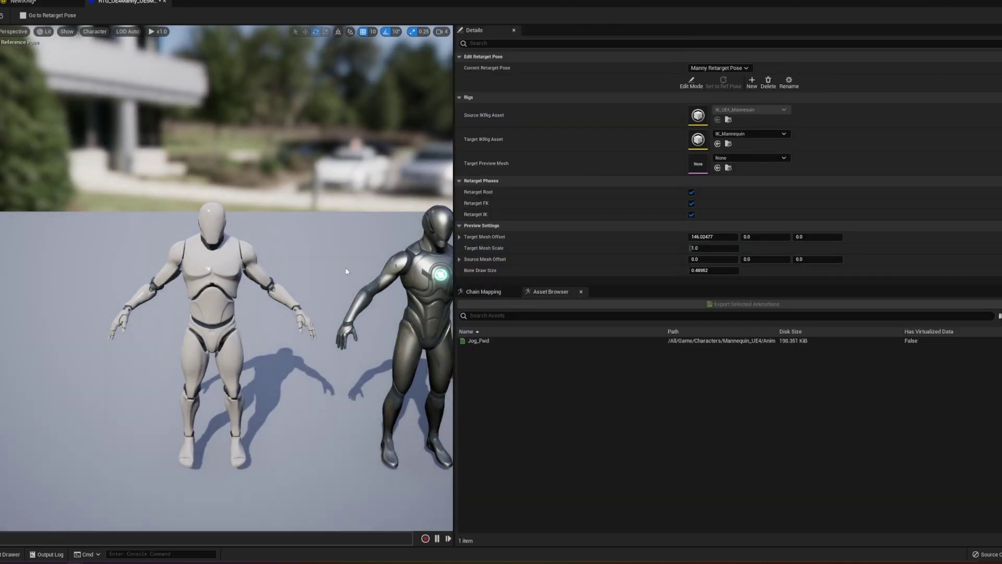
pyautogui.moveTo(315, 241); pyautogui.dragTo(407, 262, button='middle')
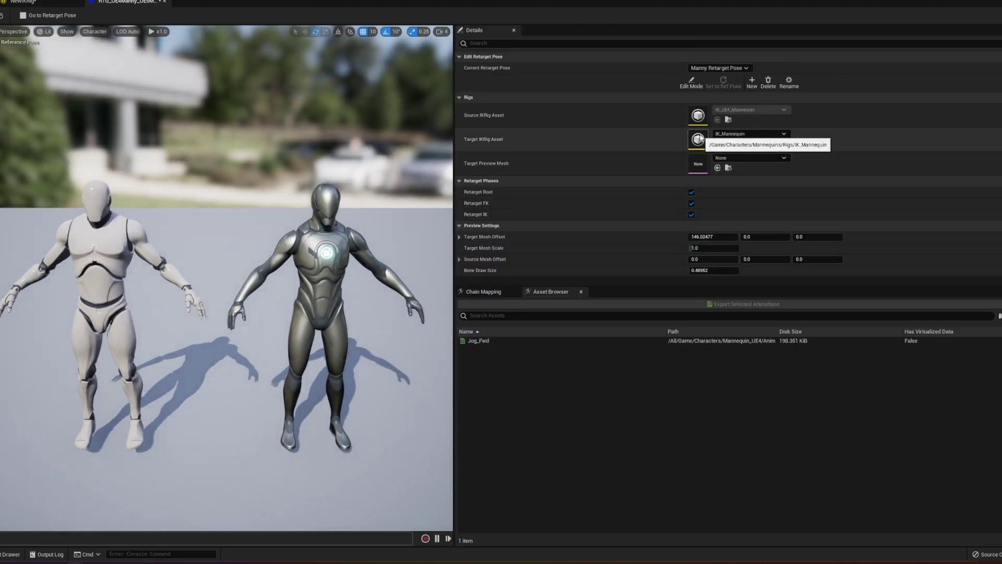
pyautogui.click(485, 292)
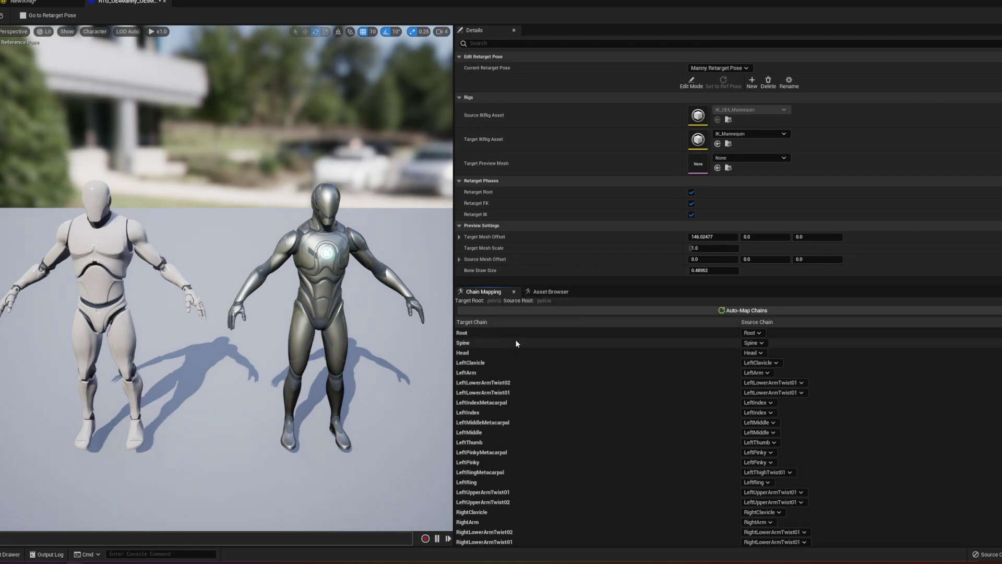
pyautogui.scroll(-10, 716, 368)
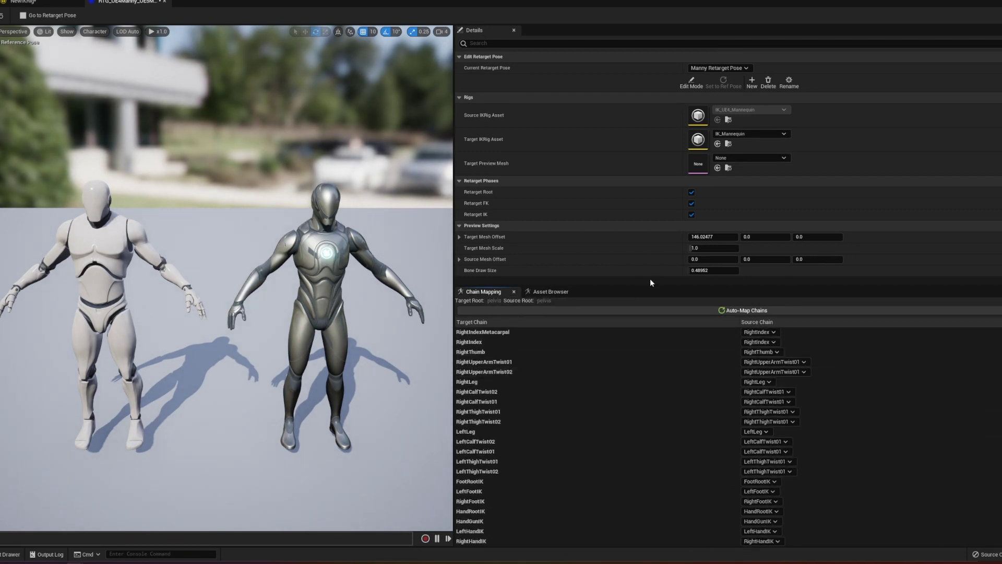
pyautogui.doubleClick(699, 140)
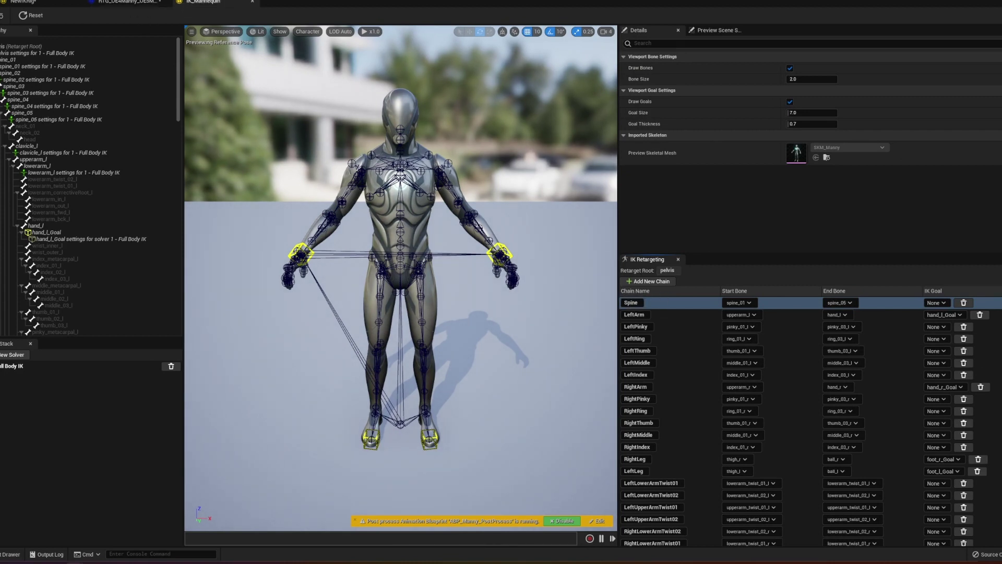
# Open RTG_UE5Manny_UE4Manny, cancel a pose rename, and keep Manny Retarget Pose as current.
pyautogui.hotkey('ctrl', 'space')
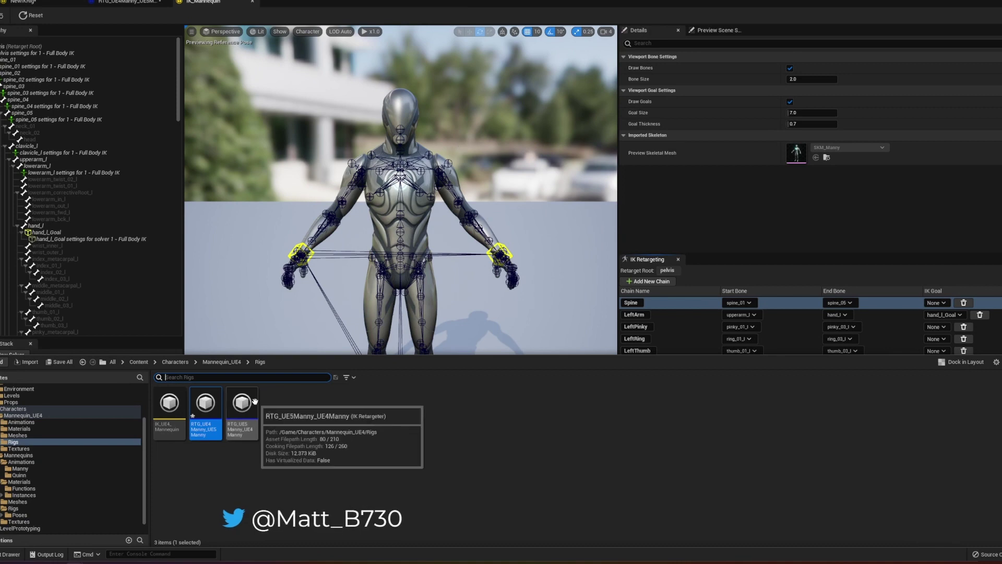
pyautogui.doubleClick(243, 405)
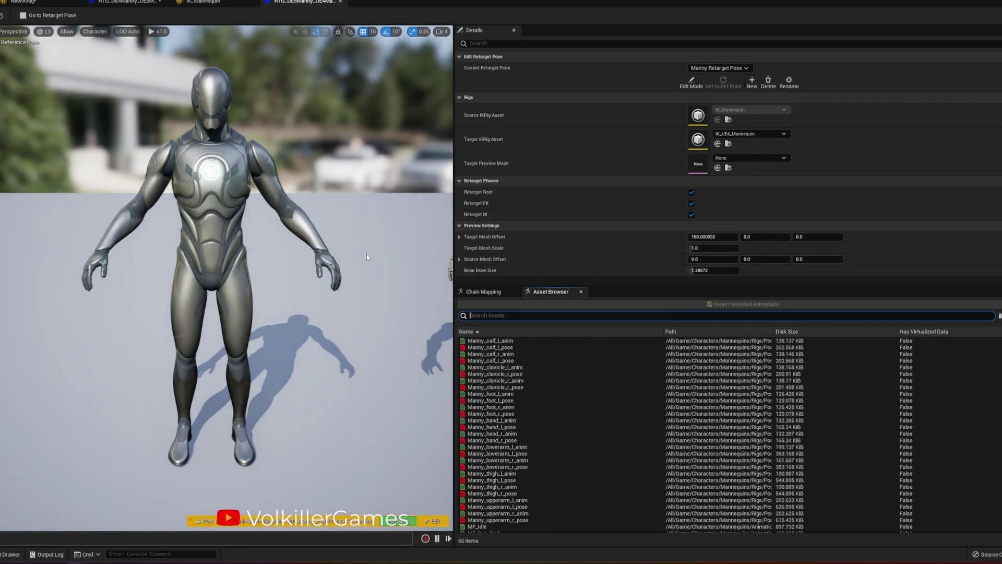
pyautogui.click(788, 84)
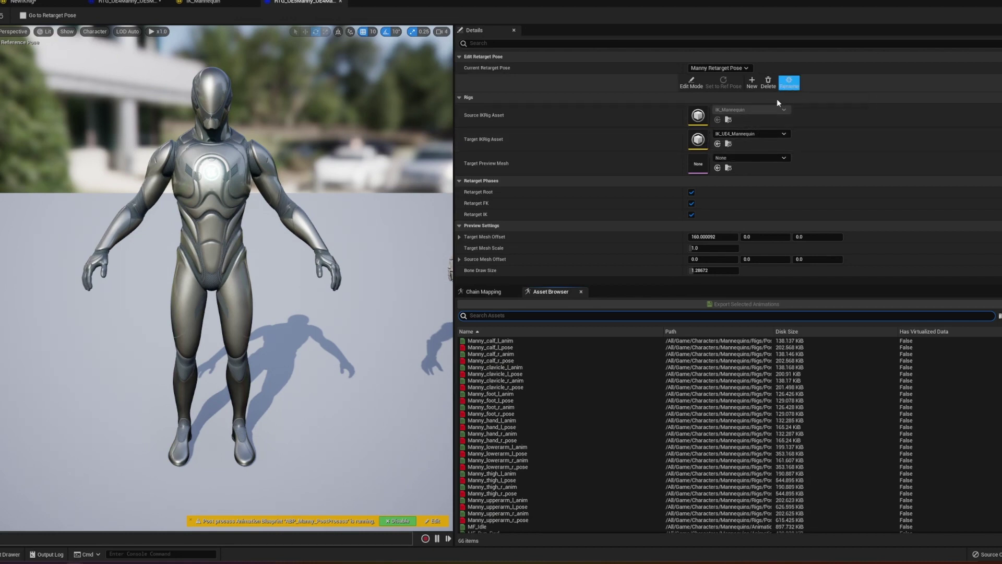
pyautogui.click(789, 82)
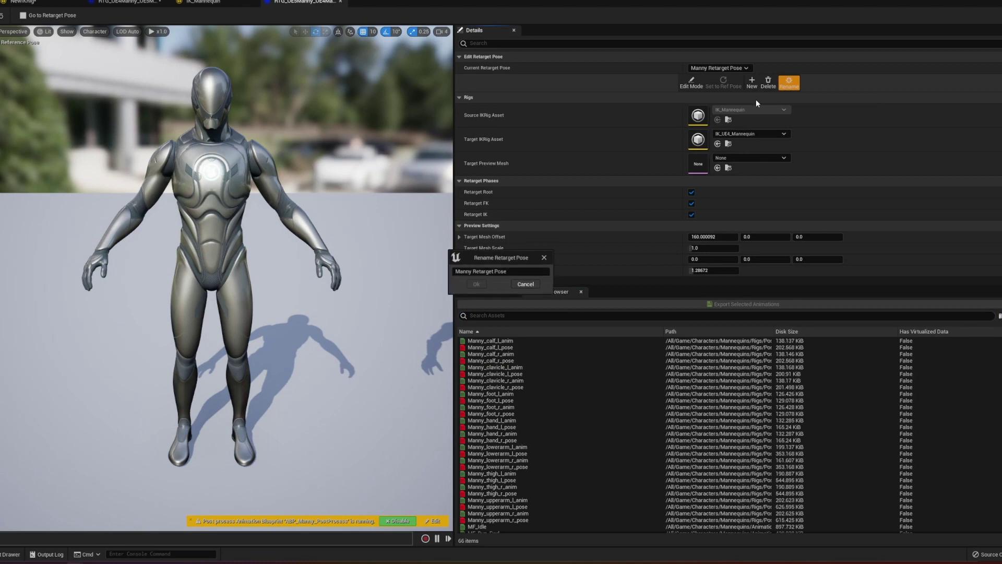
pyautogui.click(545, 257)
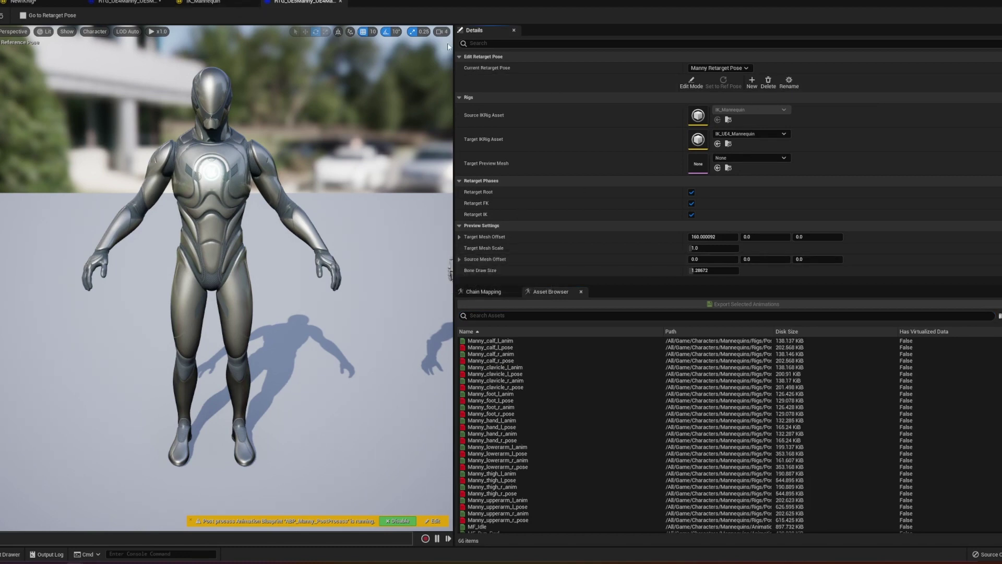
pyautogui.click(728, 68)
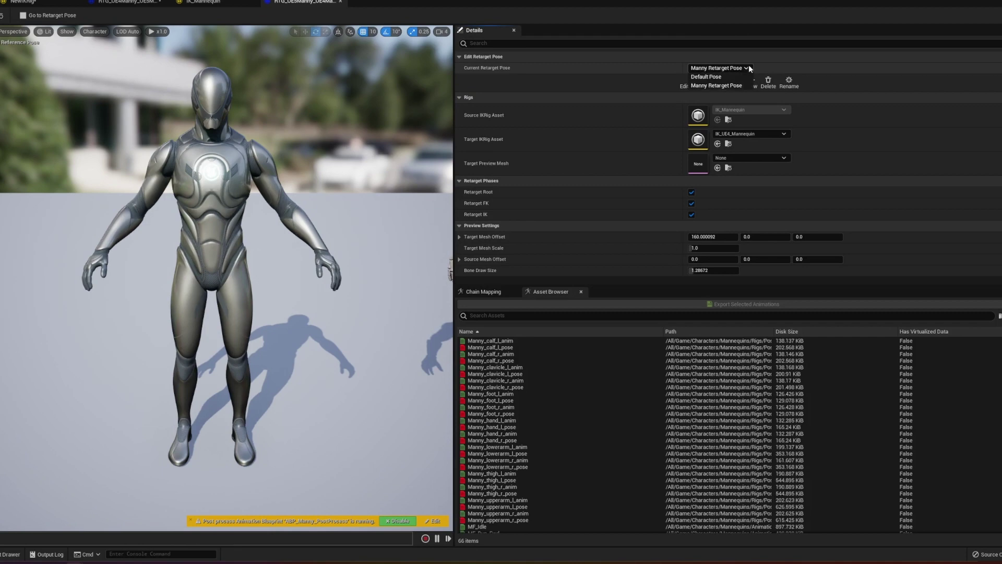
pyautogui.click(732, 85)
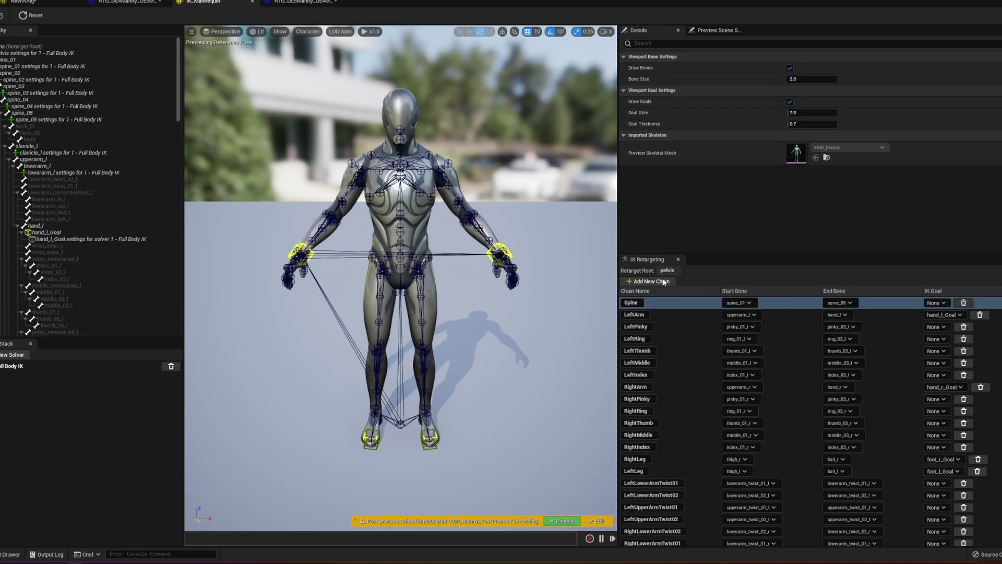
pyautogui.click(54, 53)
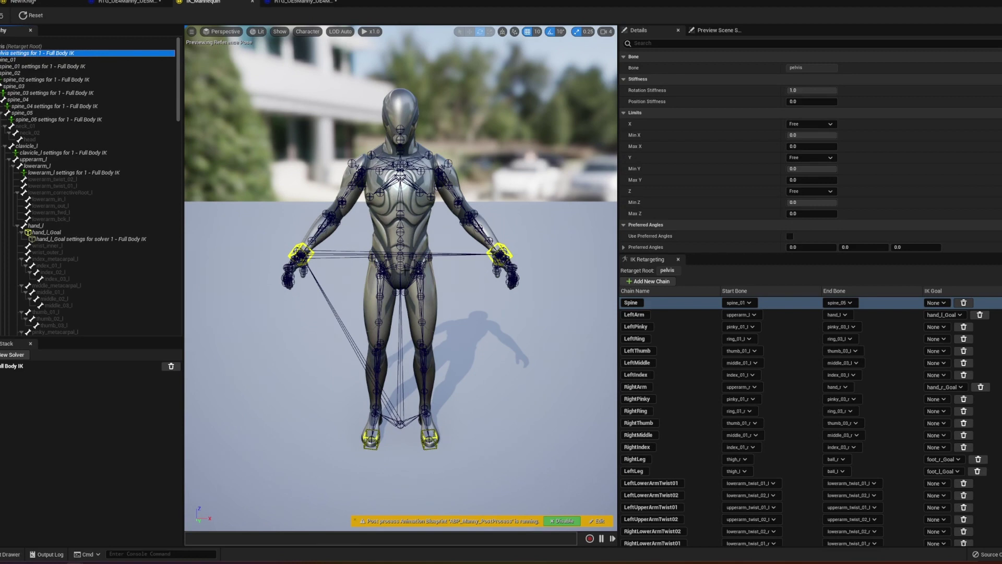
pyautogui.click(405, 269)
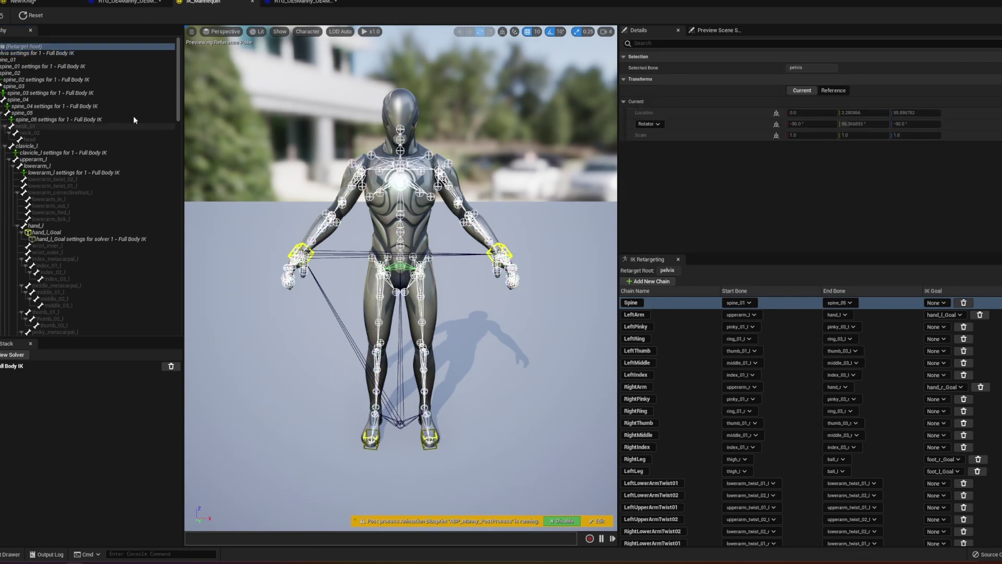
pyautogui.click(14, 366)
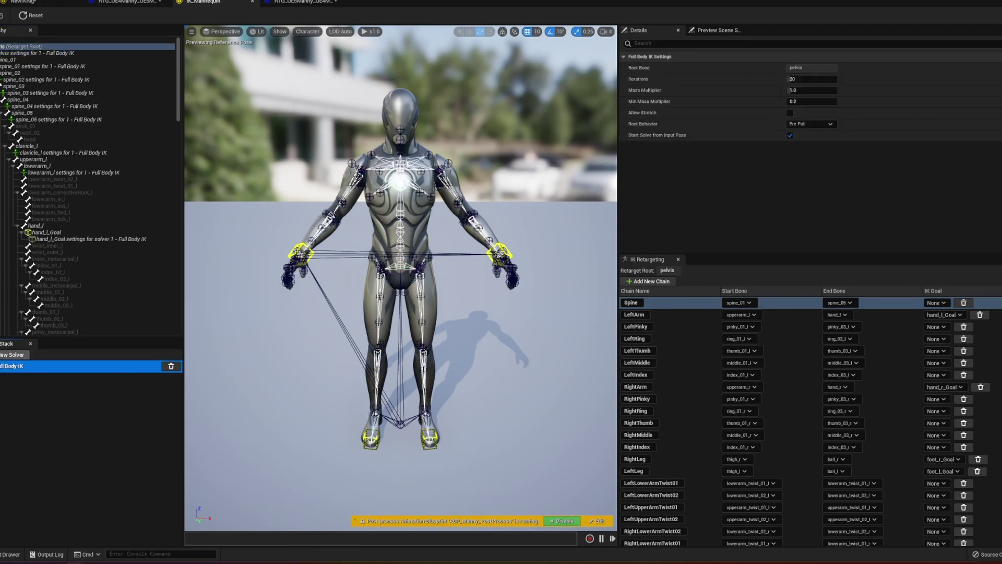
pyautogui.click(662, 315)
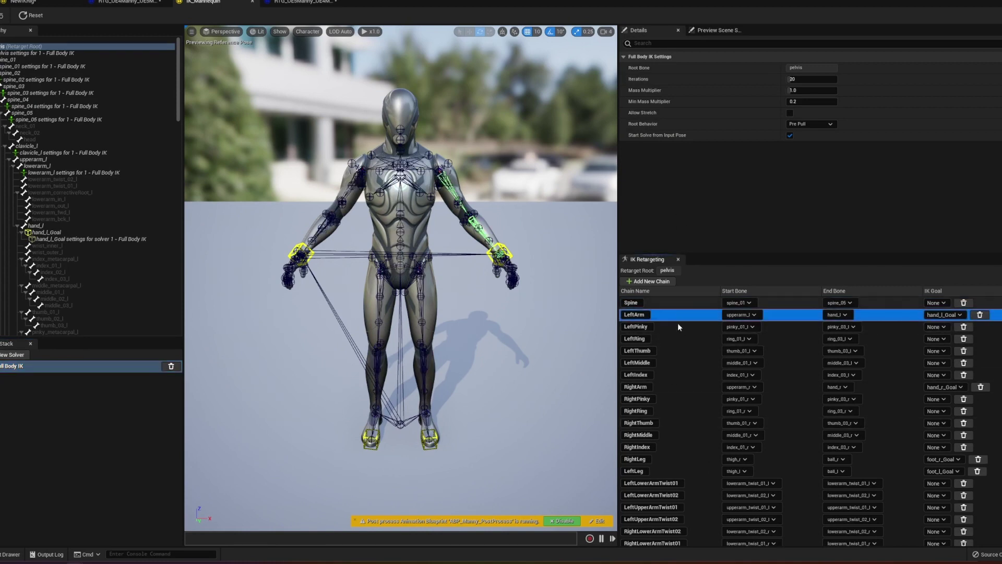
pyautogui.click(671, 326)
pyautogui.click(668, 387)
pyautogui.click(670, 447)
pyautogui.click(700, 483)
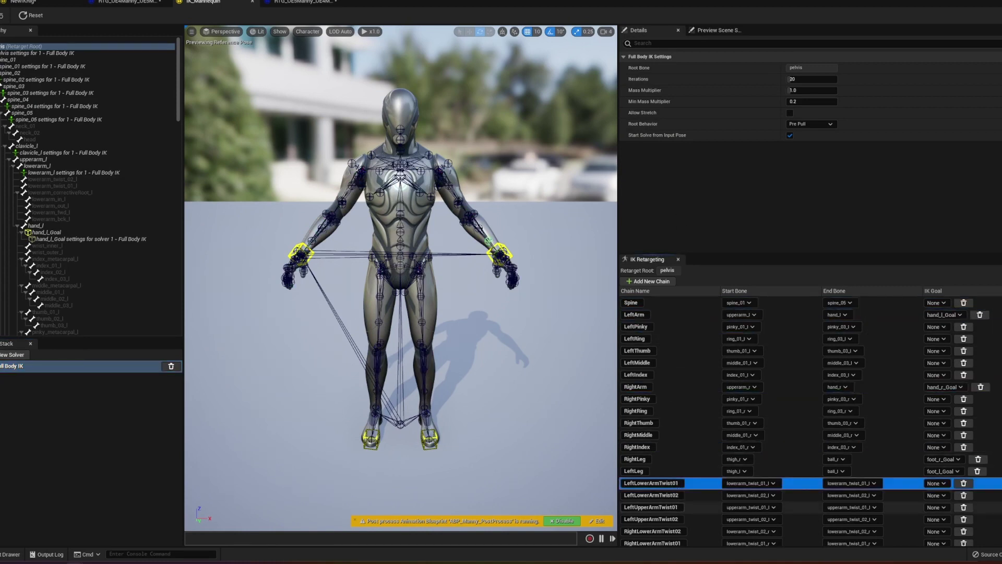
pyautogui.click(700, 532)
pyautogui.click(690, 315)
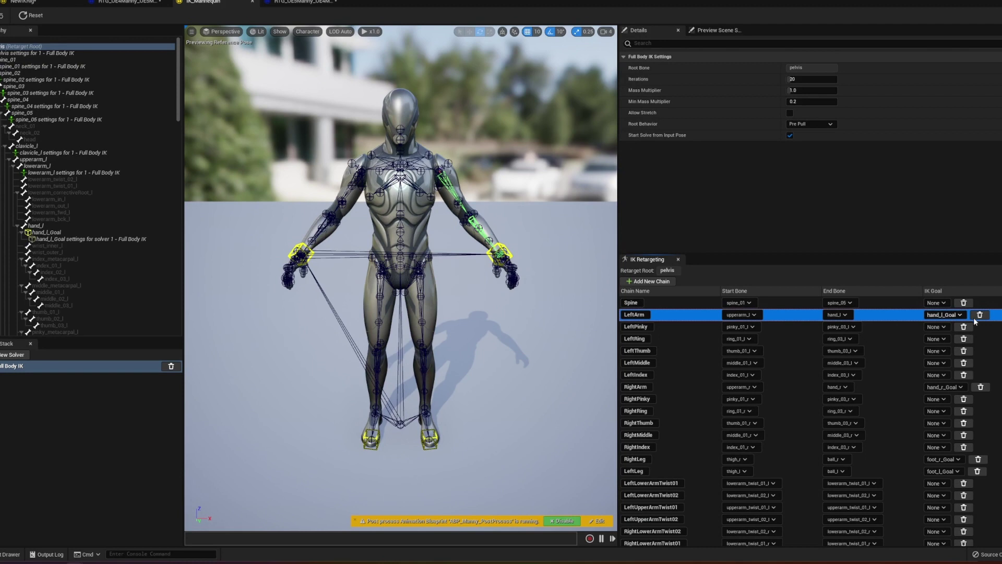
pyautogui.click(936, 326)
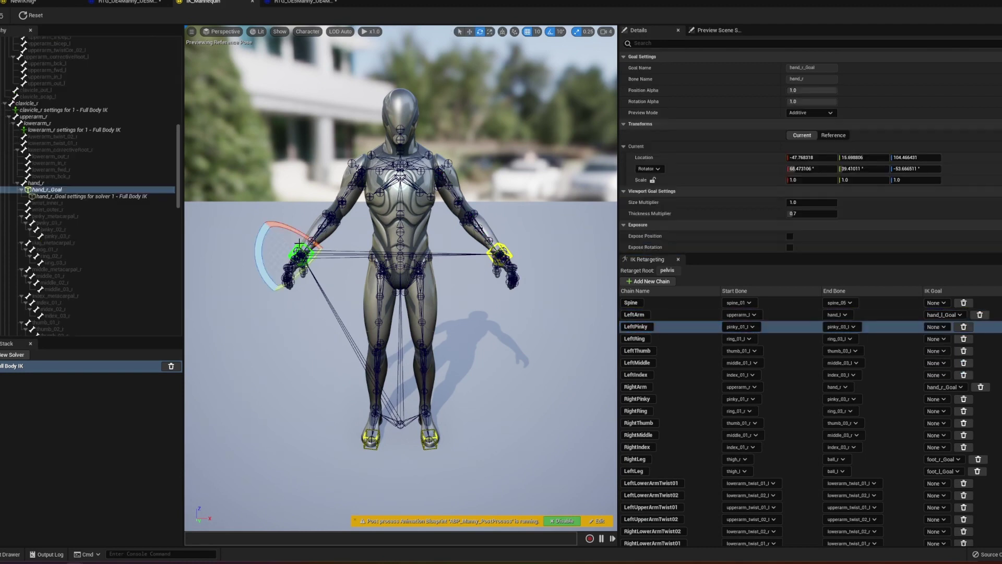
pyautogui.rightClick(36, 183)
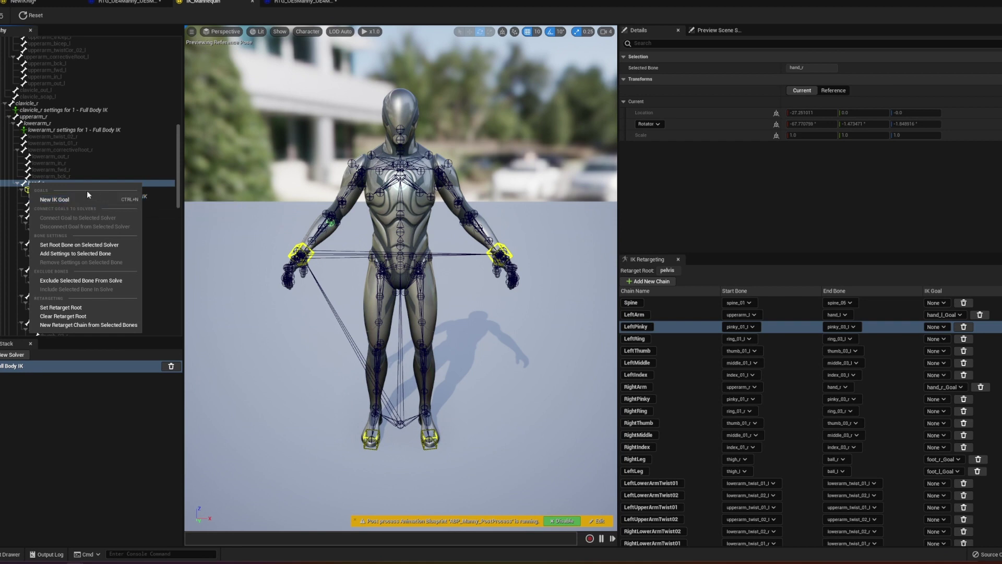
pyautogui.click(225, 205)
pyautogui.click(219, 200)
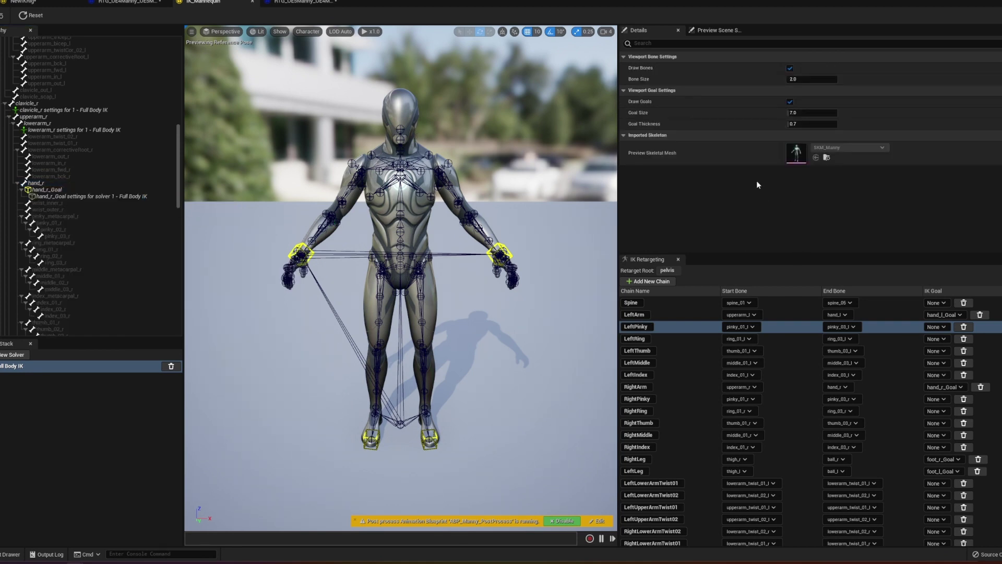
pyautogui.scroll(5, 395, 219)
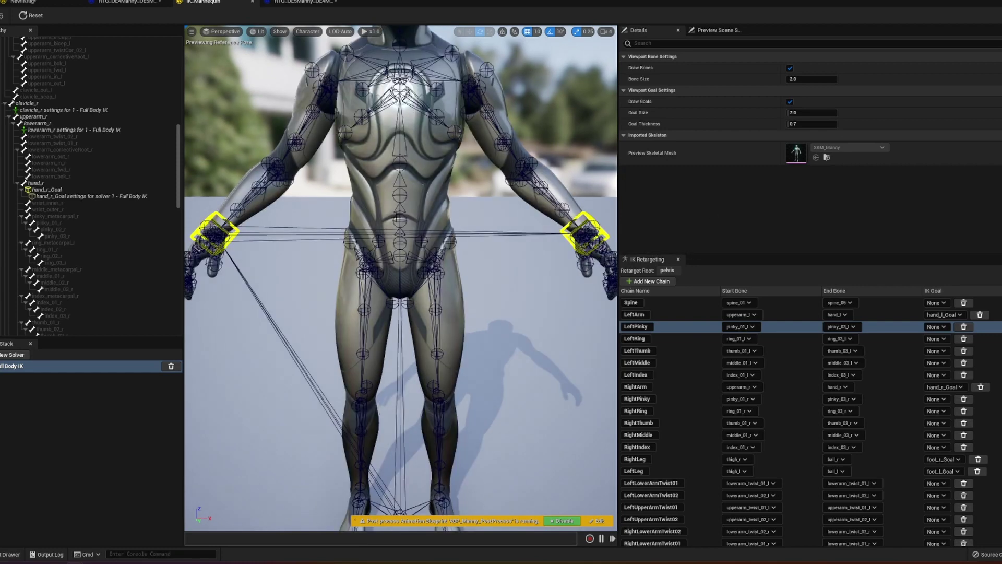
pyautogui.scroll(-6, 382, 221)
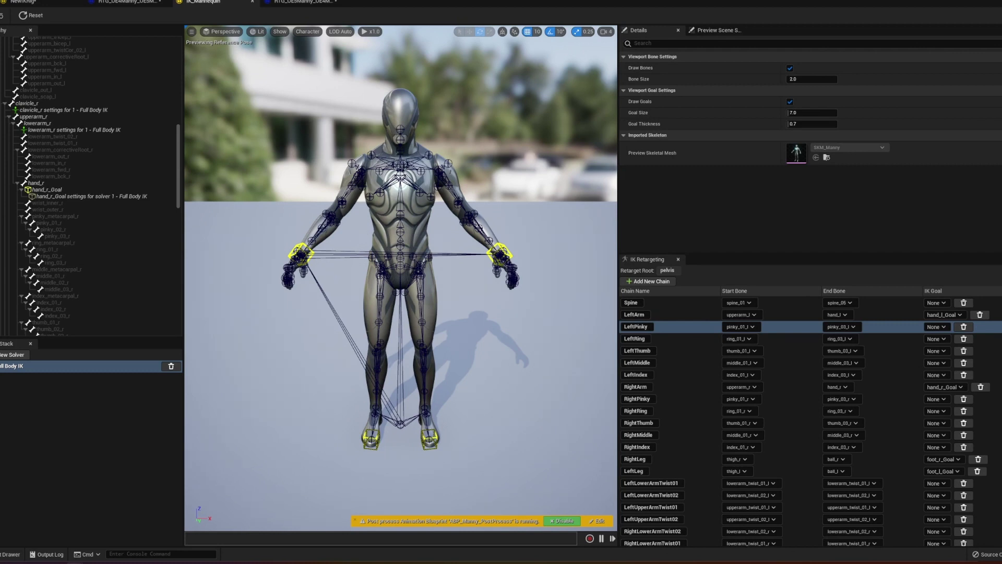
pyautogui.click(668, 303)
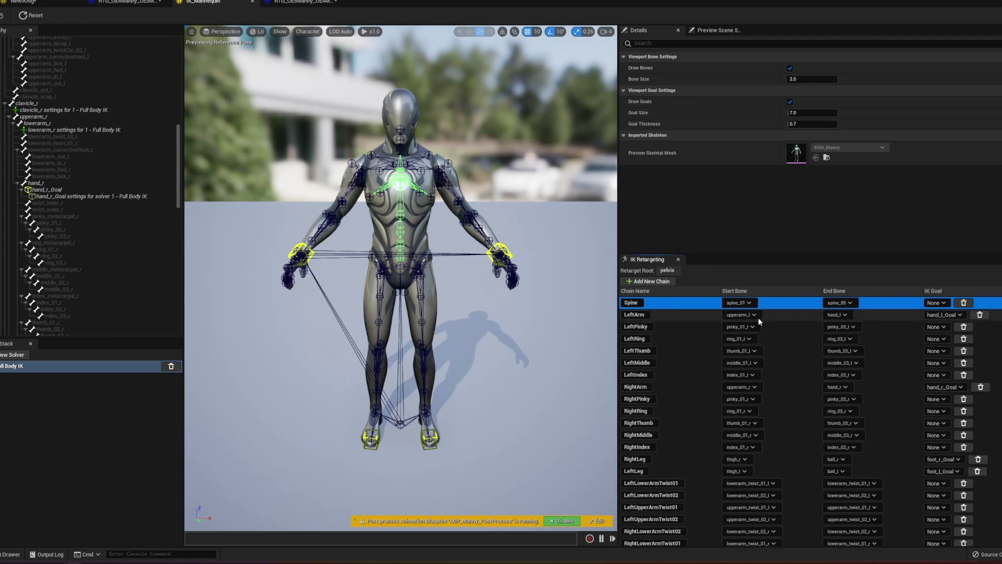
pyautogui.scroll(-3, 683, 334)
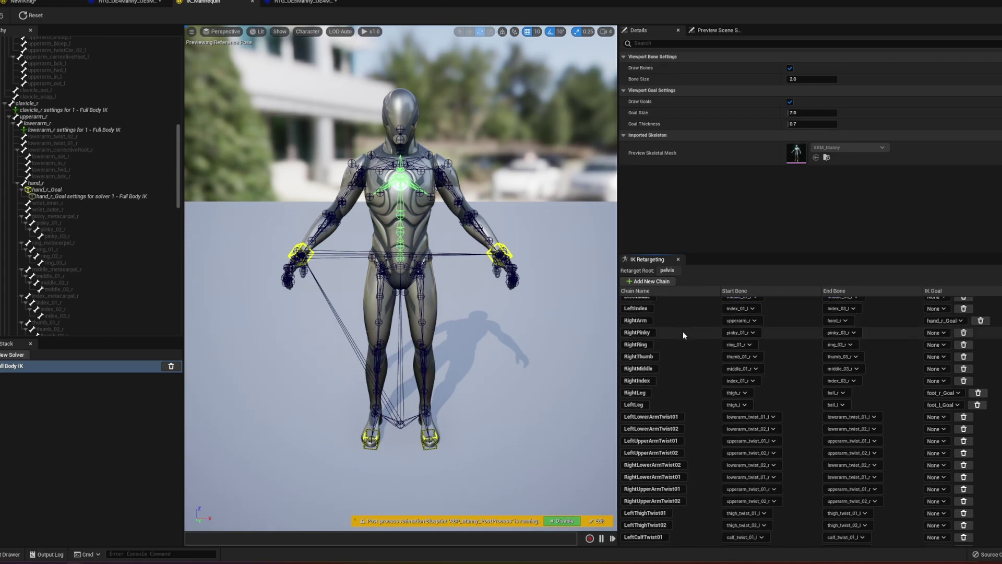
pyautogui.scroll(-12, 682, 334)
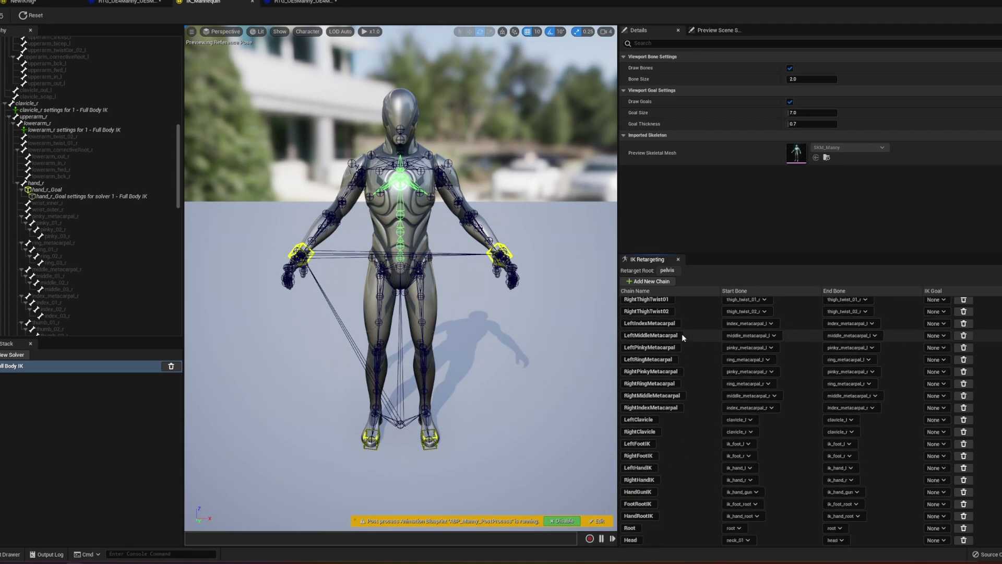
pyautogui.scroll(5, 431, 139)
pyautogui.scroll(-5, 430, 141)
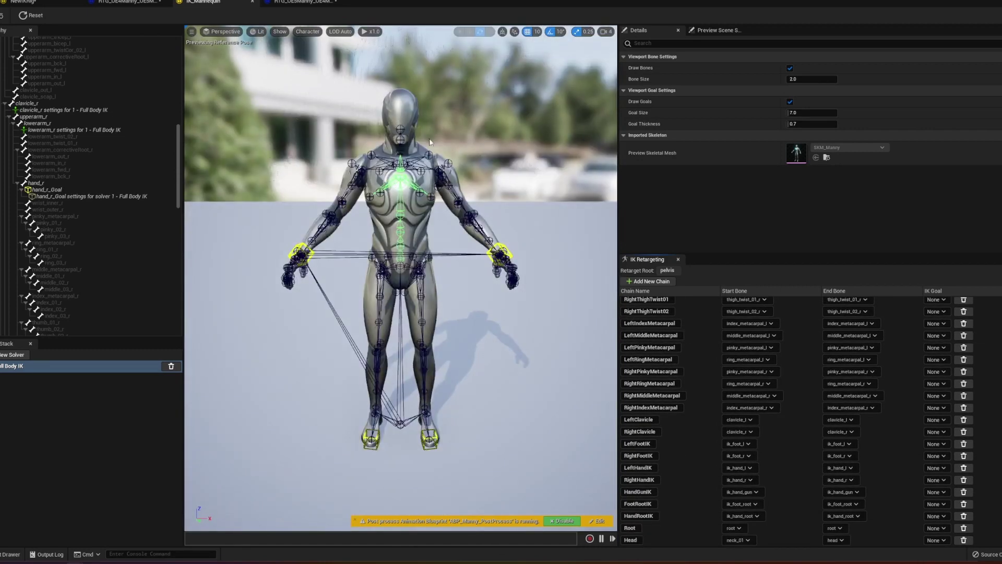
pyautogui.scroll(4, 423, 137)
pyautogui.moveTo(419, 141); pyautogui.dragTo(428, 65, button='middle')
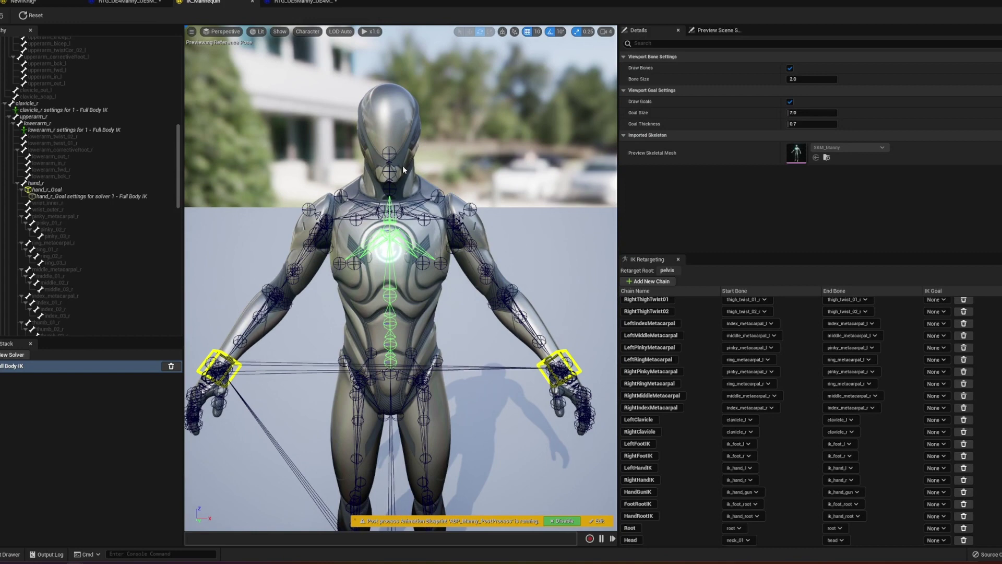
pyautogui.click(436, 196)
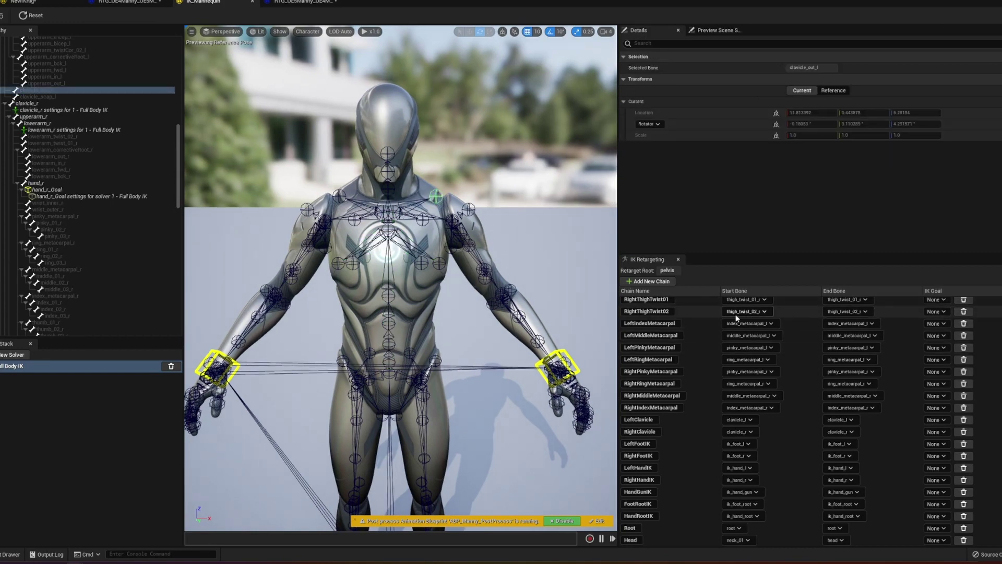
pyautogui.scroll(10, 737, 317)
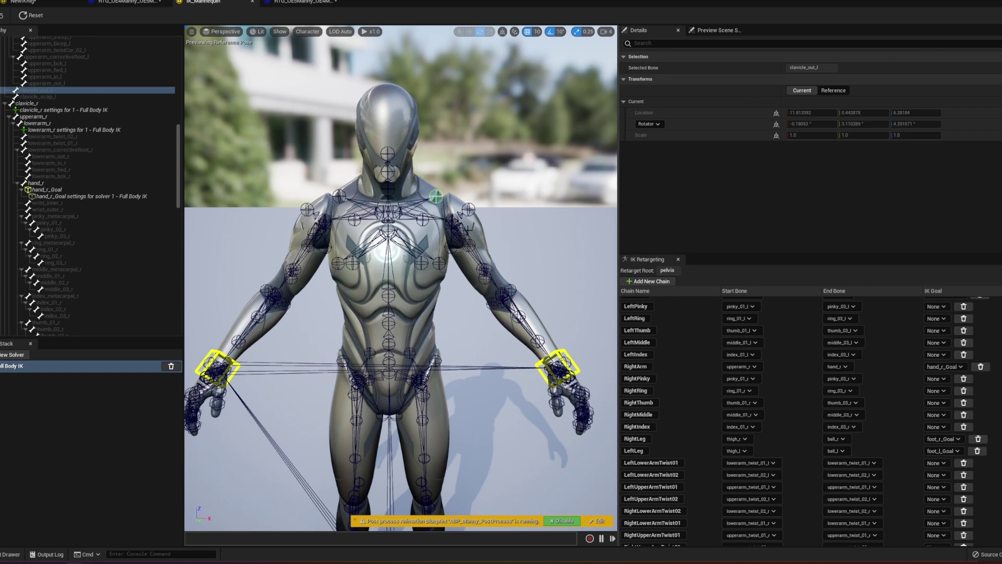
pyautogui.click(463, 213)
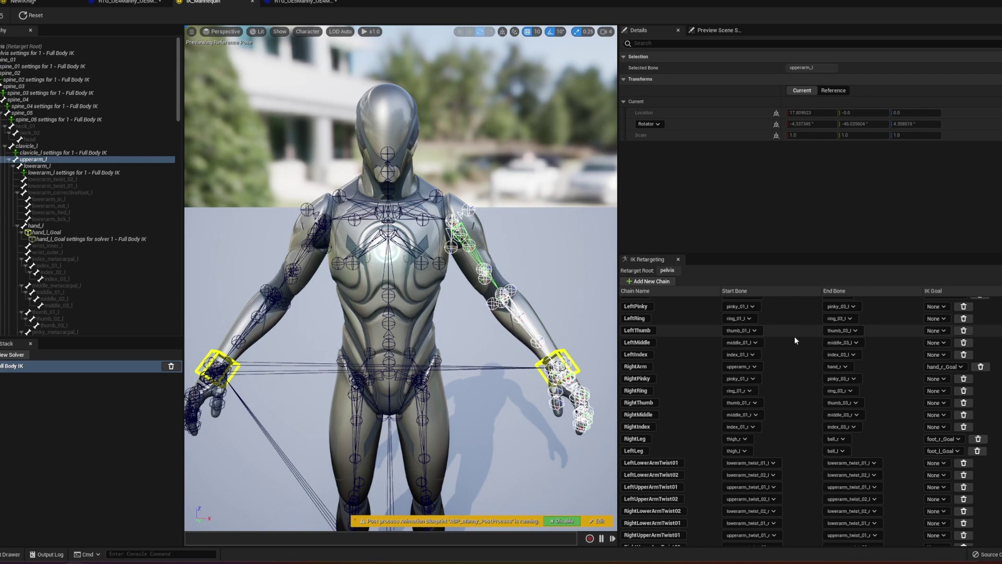
pyautogui.scroll(2, 804, 334)
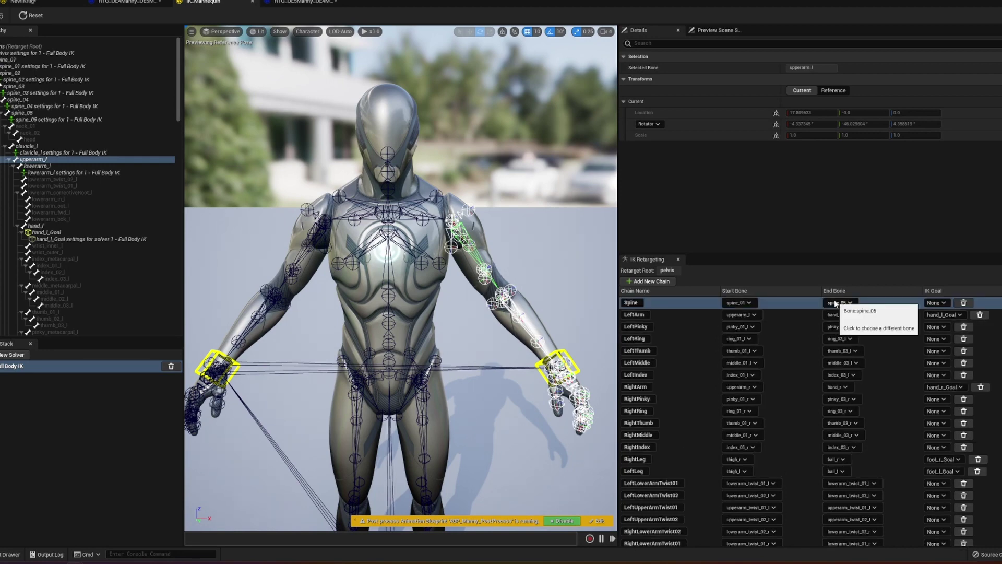
pyautogui.scroll(-3, 351, 260)
pyautogui.moveTo(363, 264); pyautogui.dragTo(417, 187, button='middle')
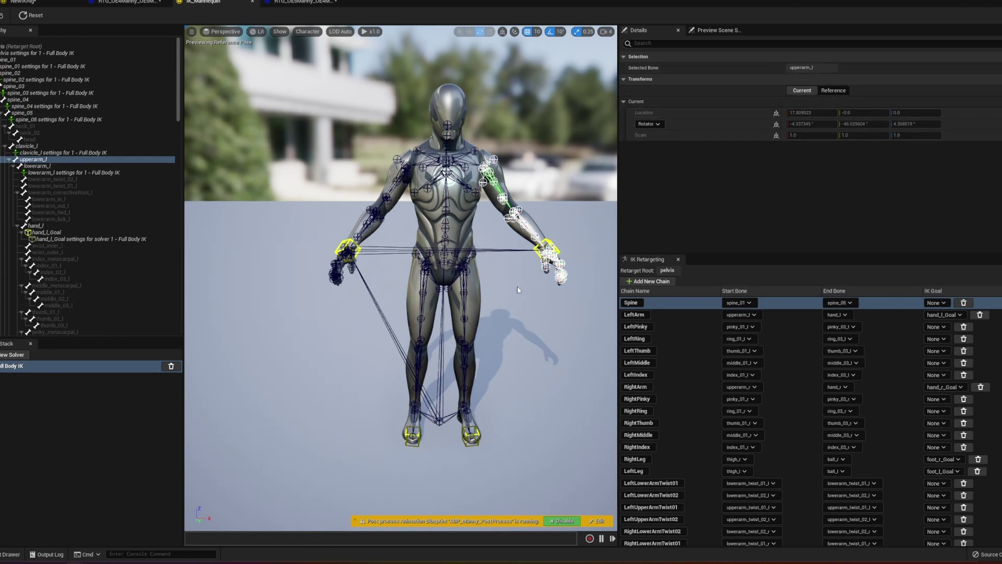
pyautogui.click(97, 113)
pyautogui.click(92, 119)
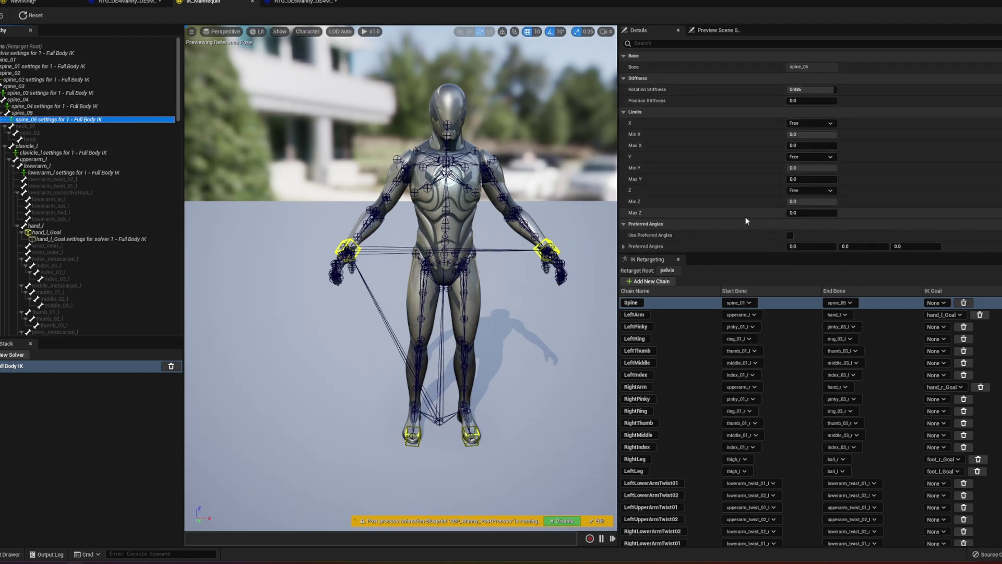
pyautogui.moveTo(668, 237)
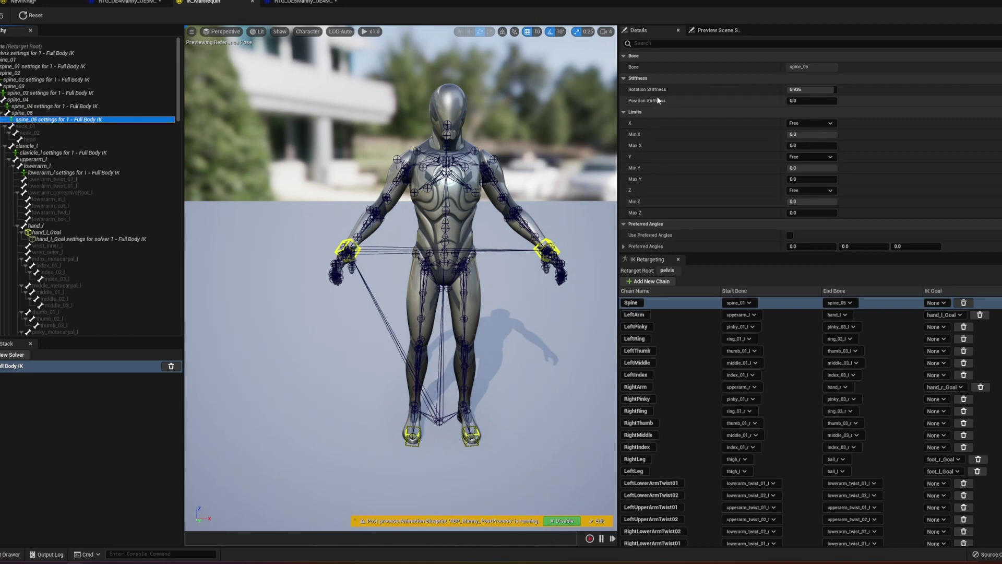
pyautogui.press('Up')
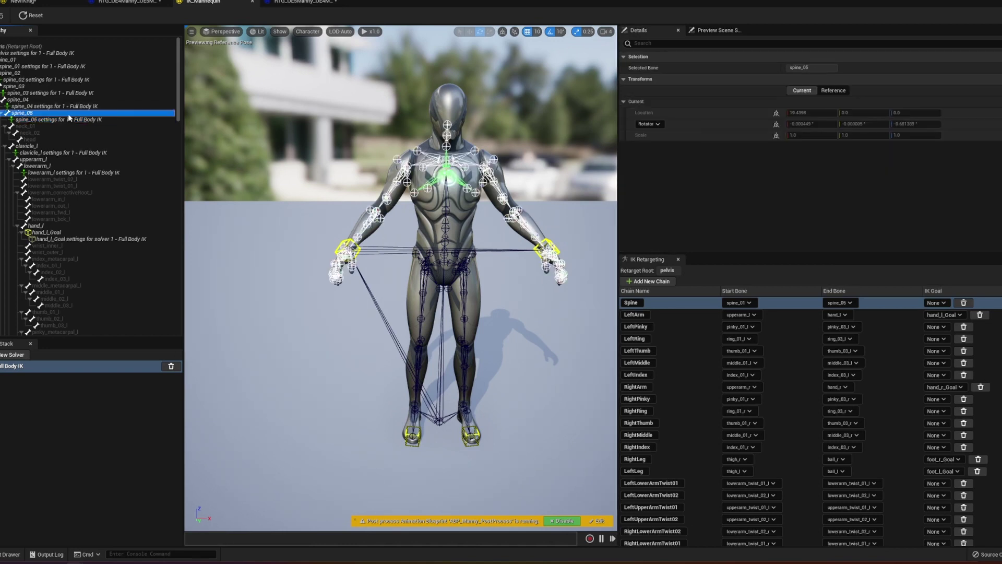
pyautogui.rightClick(59, 114)
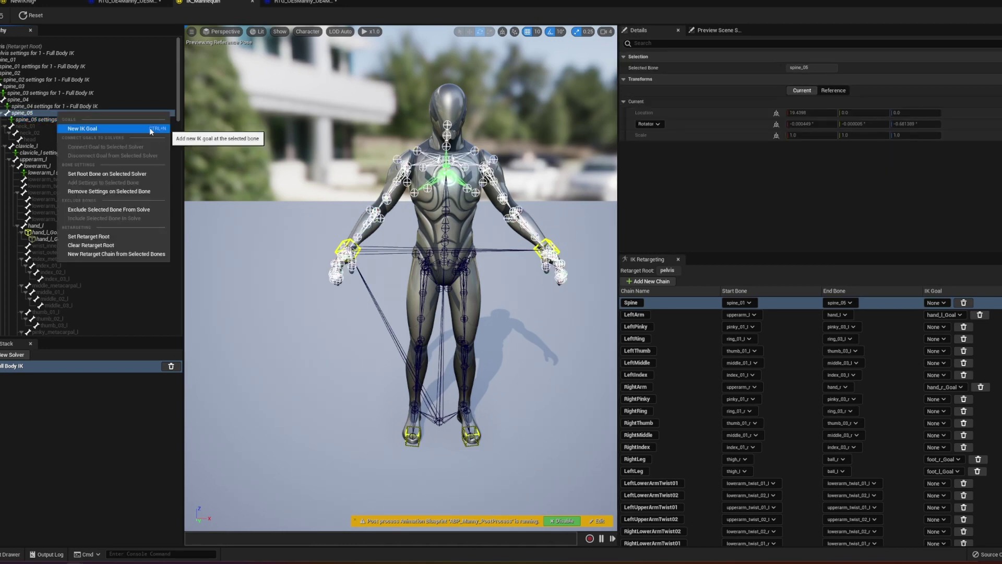
pyautogui.press('Down')
pyautogui.press('Down')
pyautogui.press('Down')
pyautogui.press('Down')
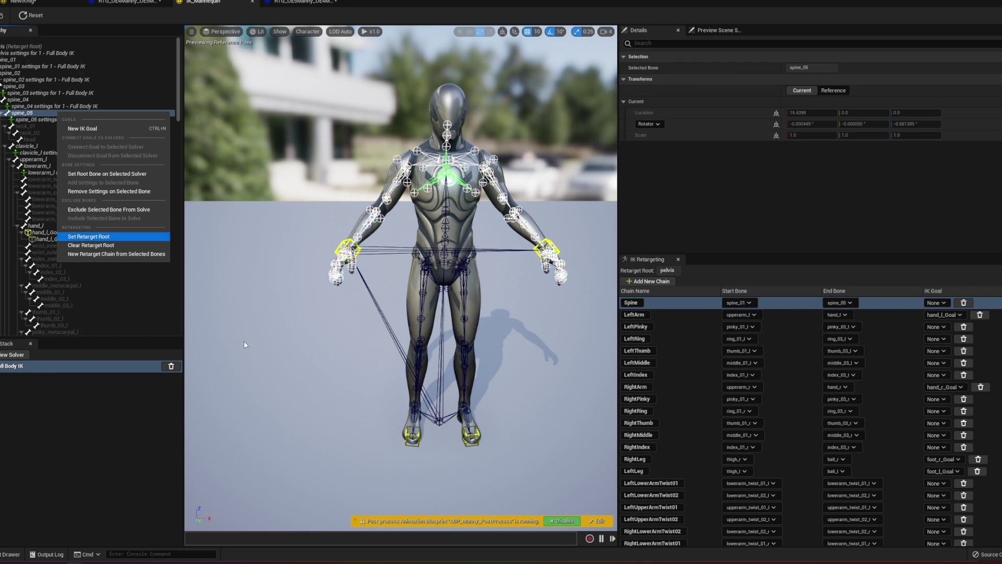
pyautogui.click(417, 151)
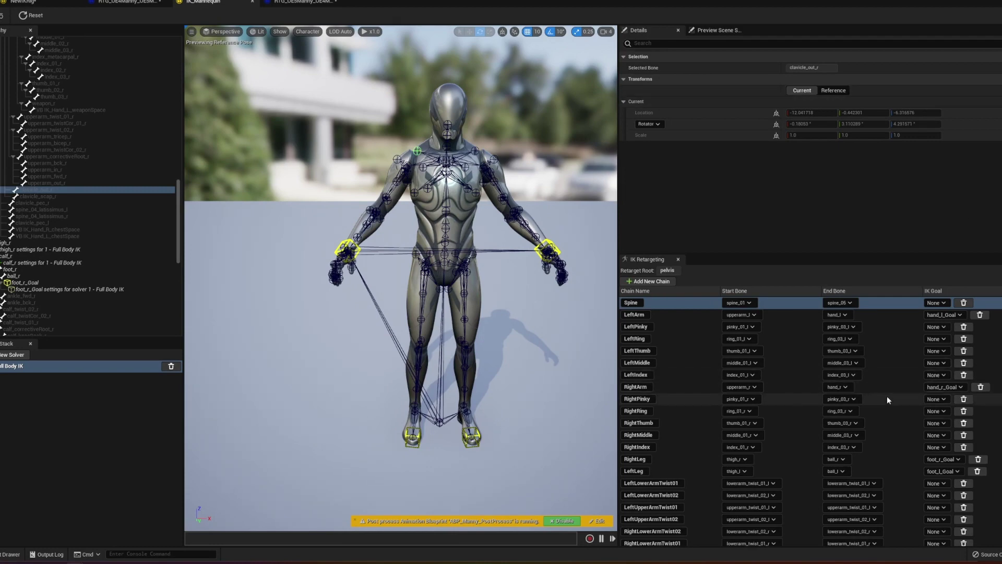
pyautogui.scroll(-10, 873, 378)
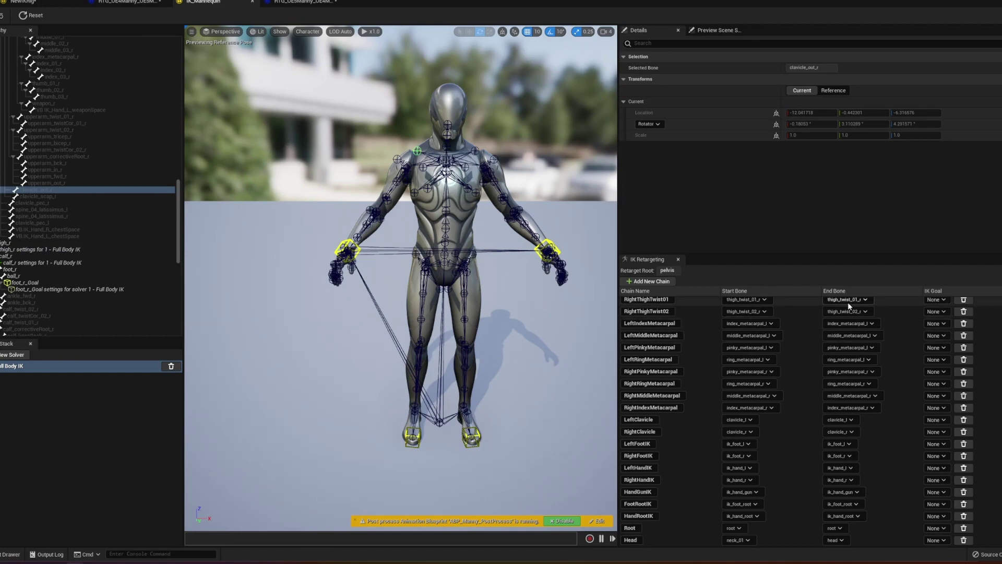
pyautogui.scroll(2, 715, 343)
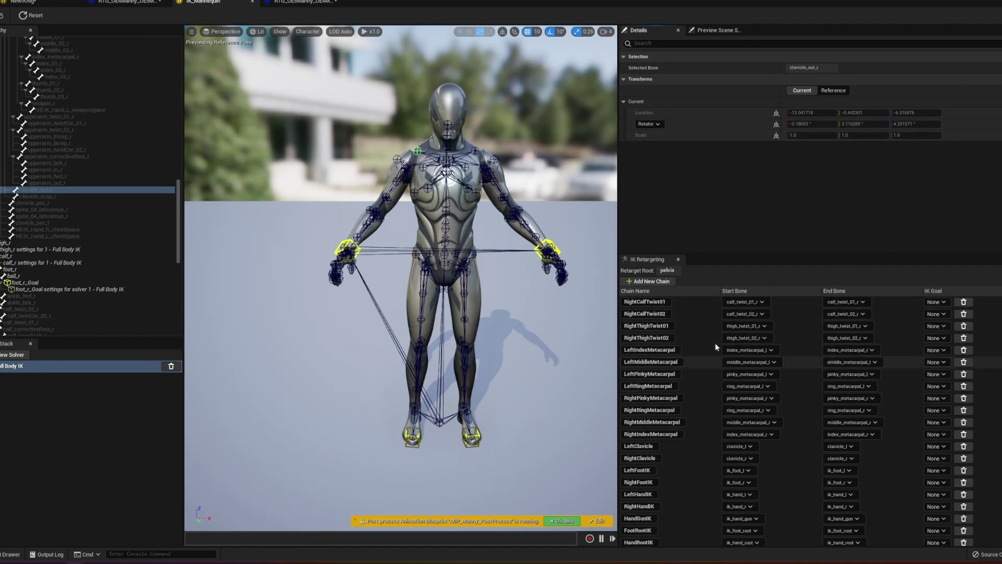
pyautogui.scroll(8, 715, 343)
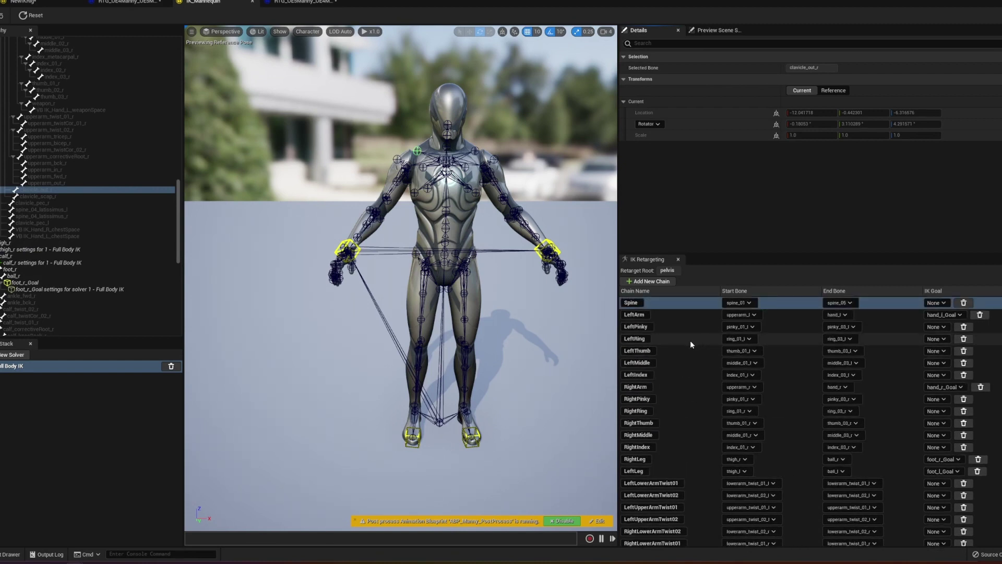
# Frame the mannequin's torso, check index_metacarpal_r's actions without adding a goal, then return to NewIKRig.
pyautogui.scroll(4, 418, 270)
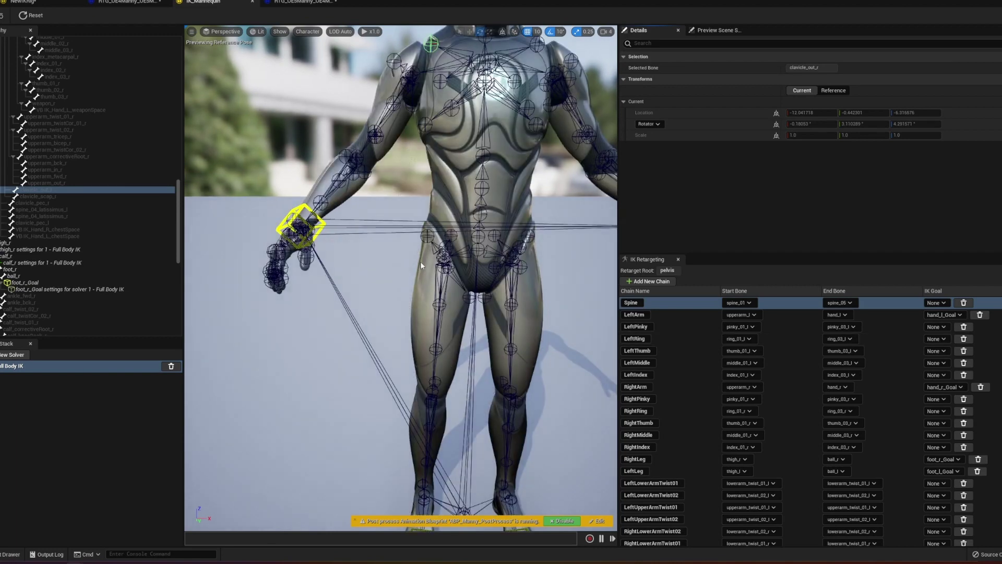
pyautogui.moveTo(419, 266); pyautogui.dragTo(501, 105, button='middle')
pyautogui.moveTo(438, 200); pyautogui.dragTo(490, 190, button='middle')
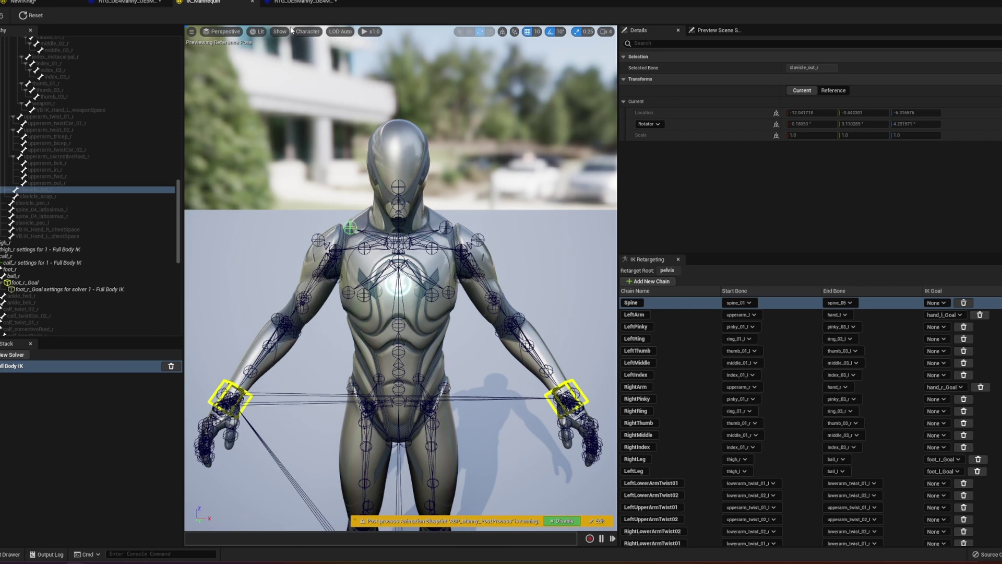
pyautogui.click(78, 57)
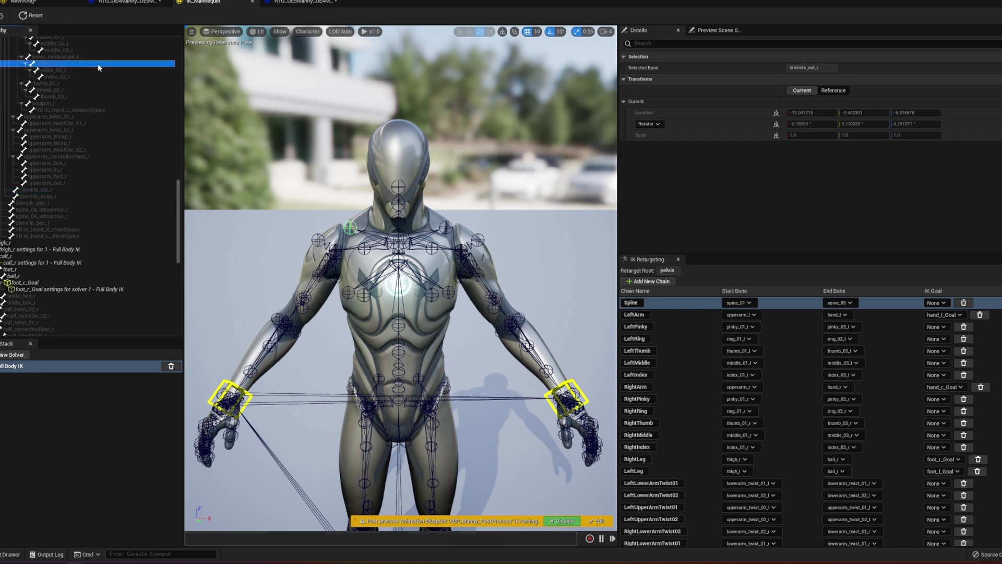
pyautogui.rightClick(76, 58)
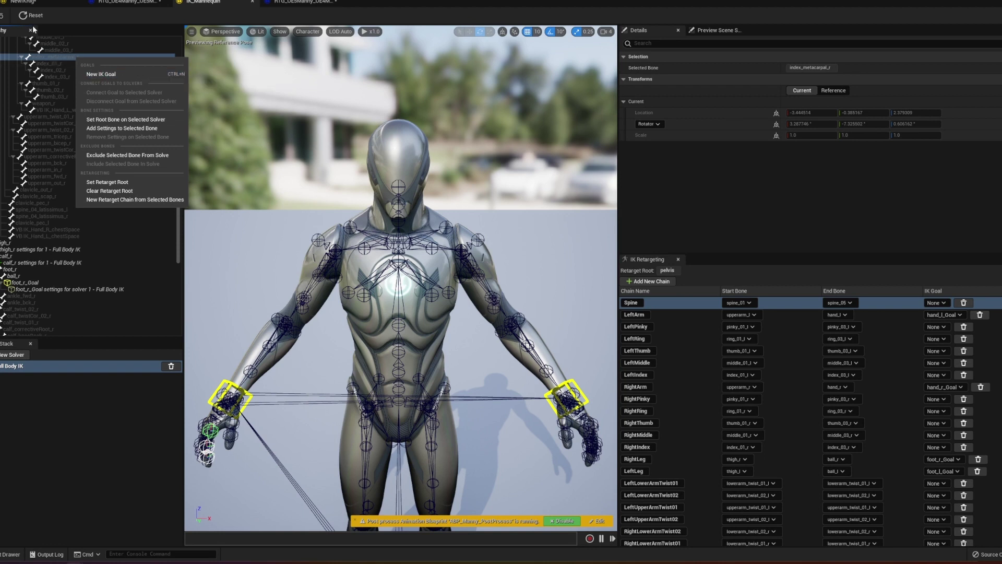
pyautogui.click(48, 60)
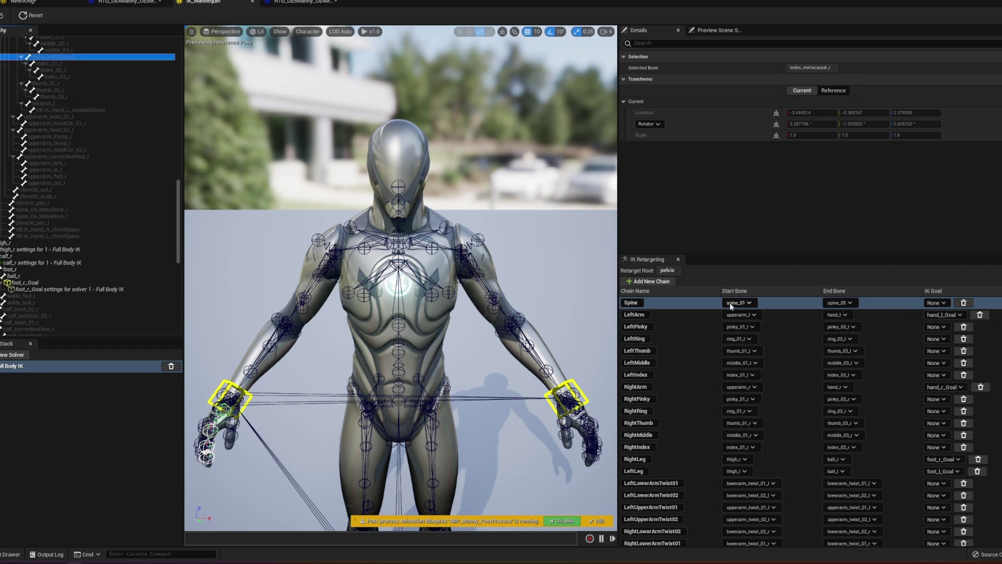
pyautogui.click(29, 4)
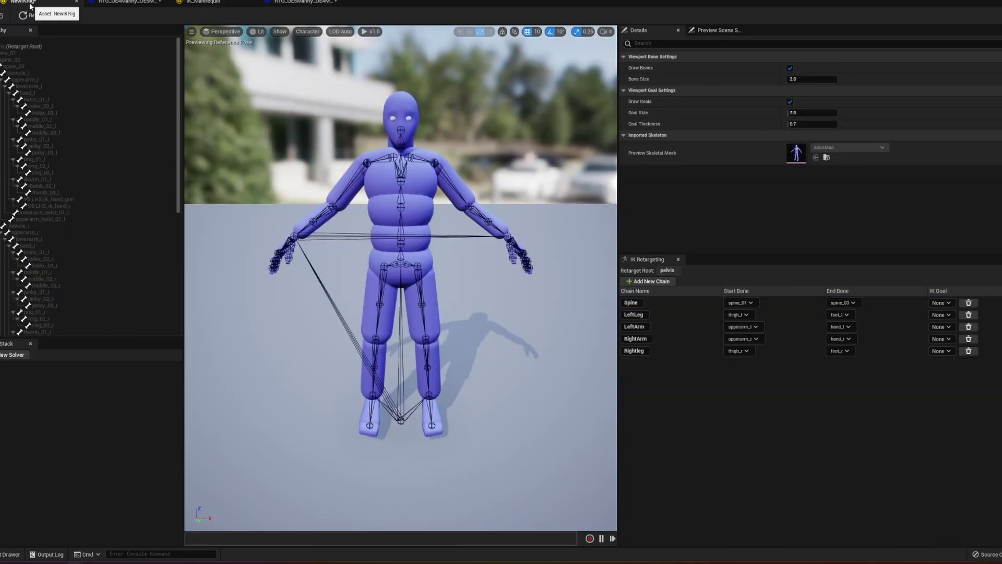
# Show Preview Scene Settings, then play-test ThirdPersonMap in the editor with the mannequin.
pyautogui.click(727, 31)
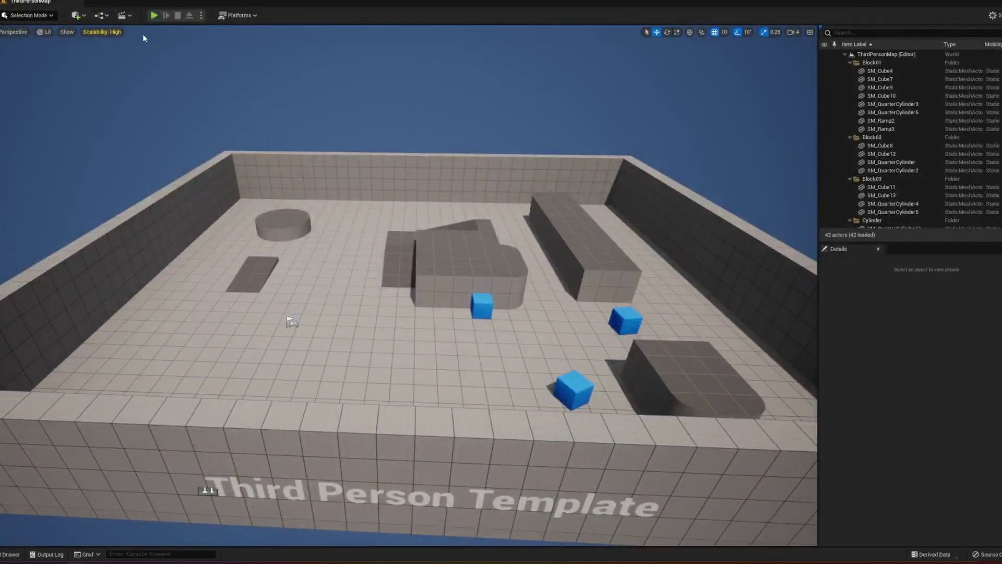
pyautogui.click(154, 16)
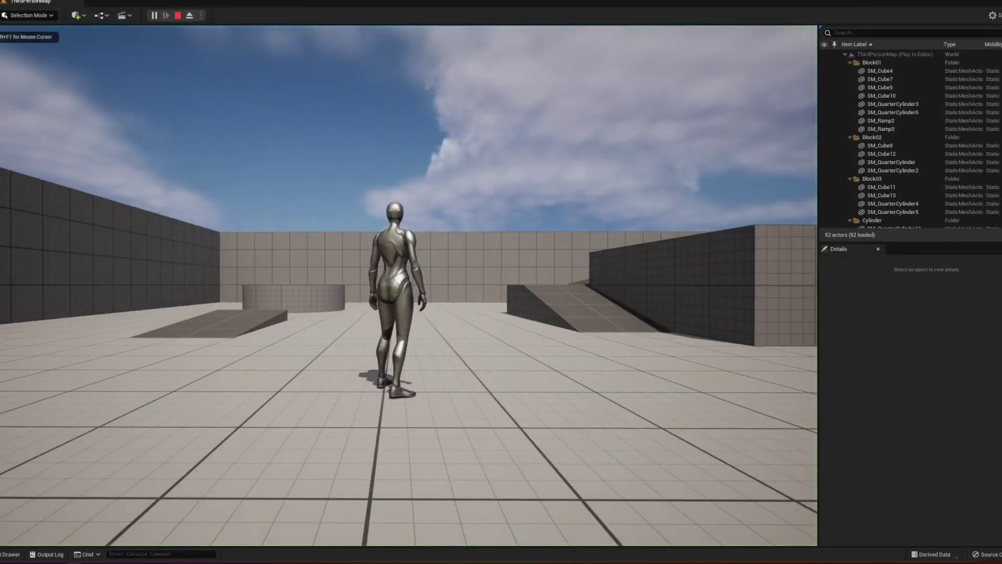
# Run the character over the ramp and jump across the blue cubes and grey blocks.
pyautogui.press('w')
pyautogui.press('space')
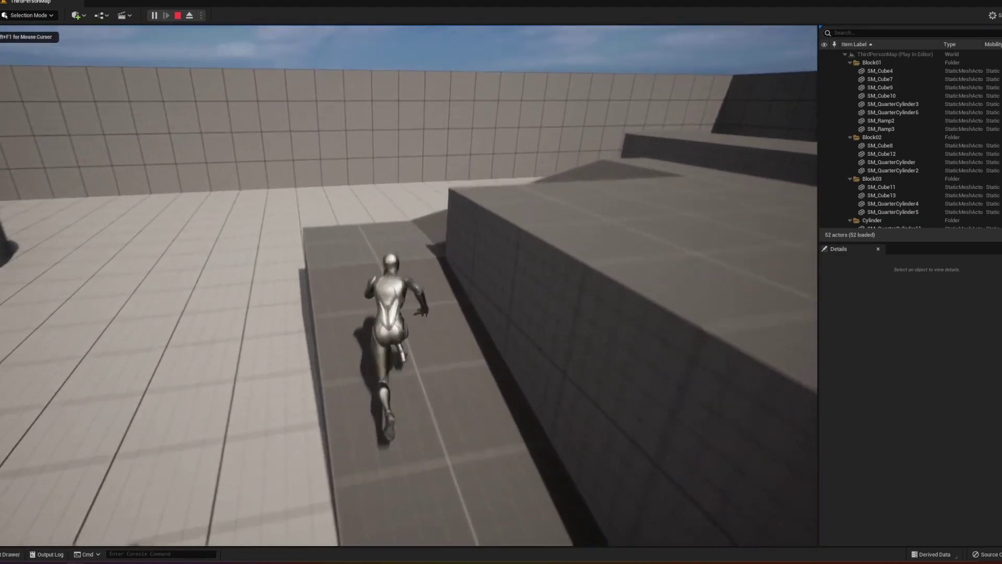
pyautogui.press('space')
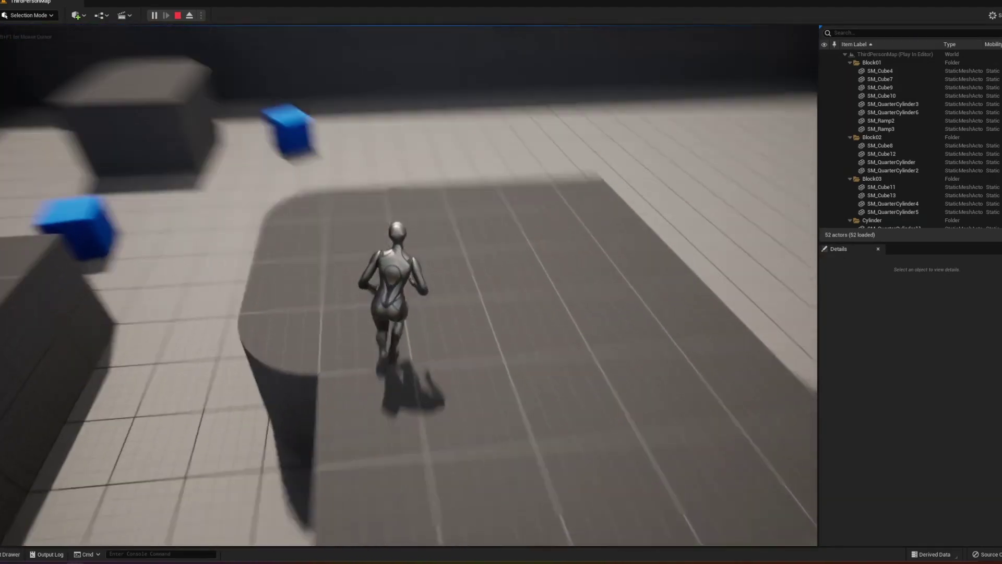
pyautogui.press('space')
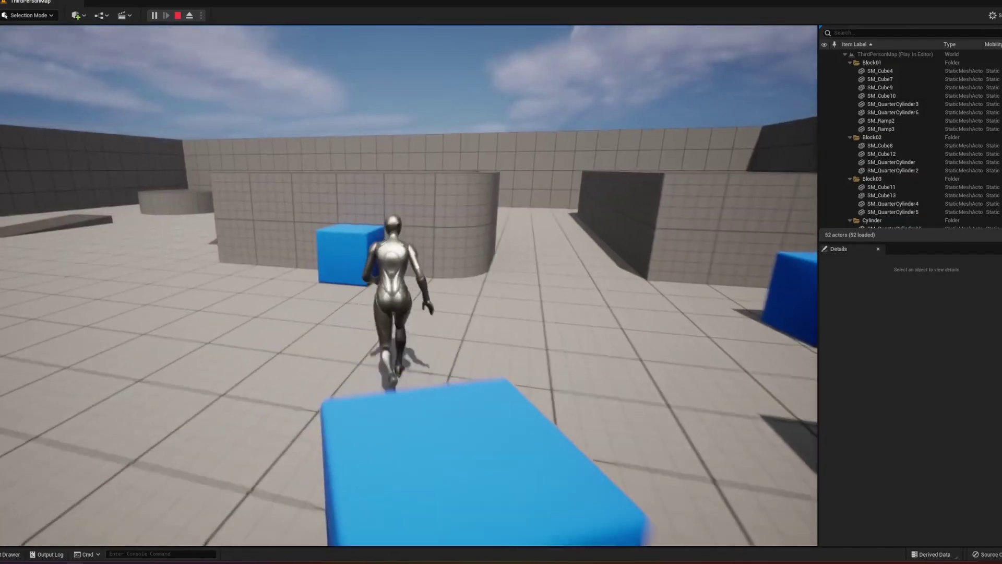
pyautogui.press('space')
pyautogui.press('space')
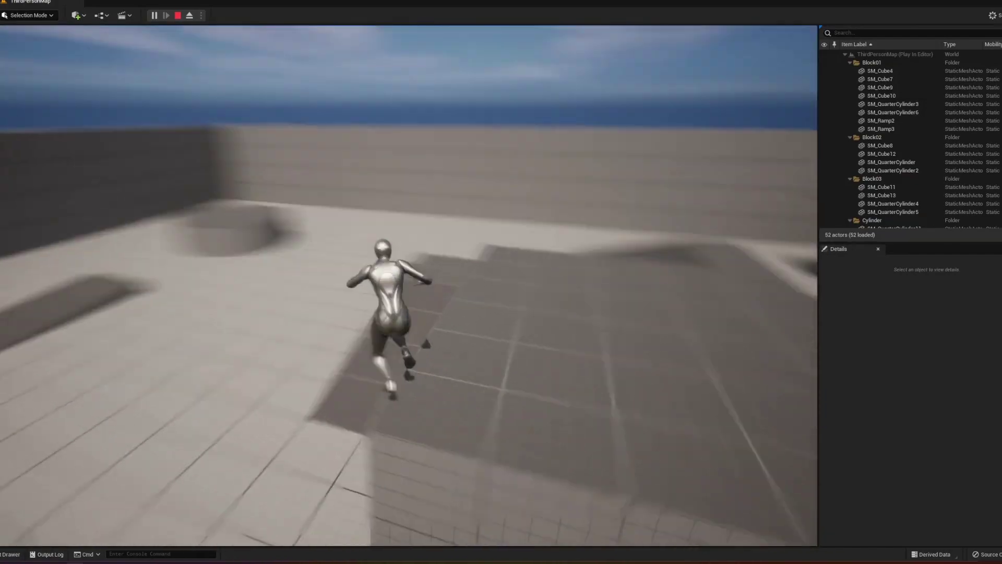
pyautogui.press('space')
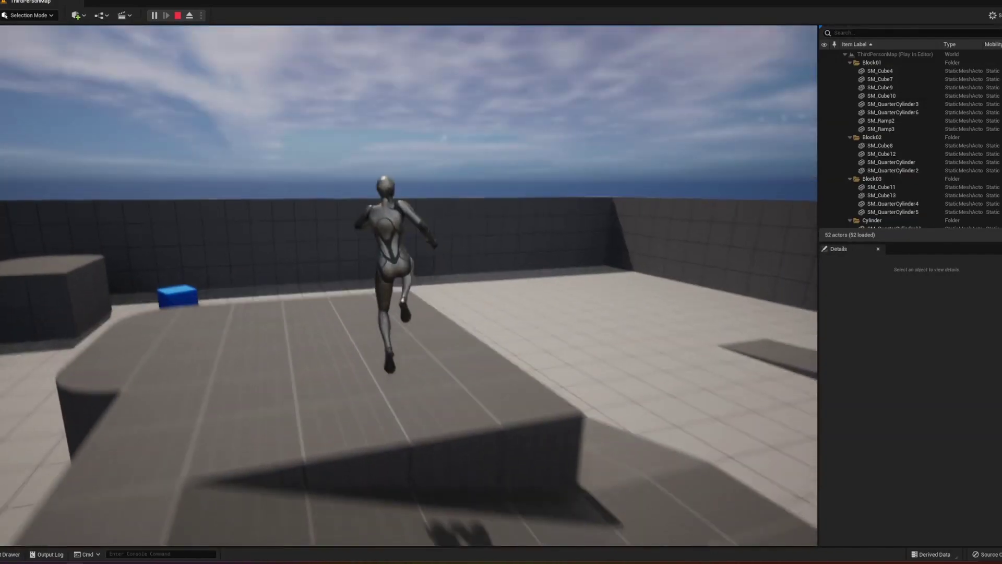
pyautogui.press('space')
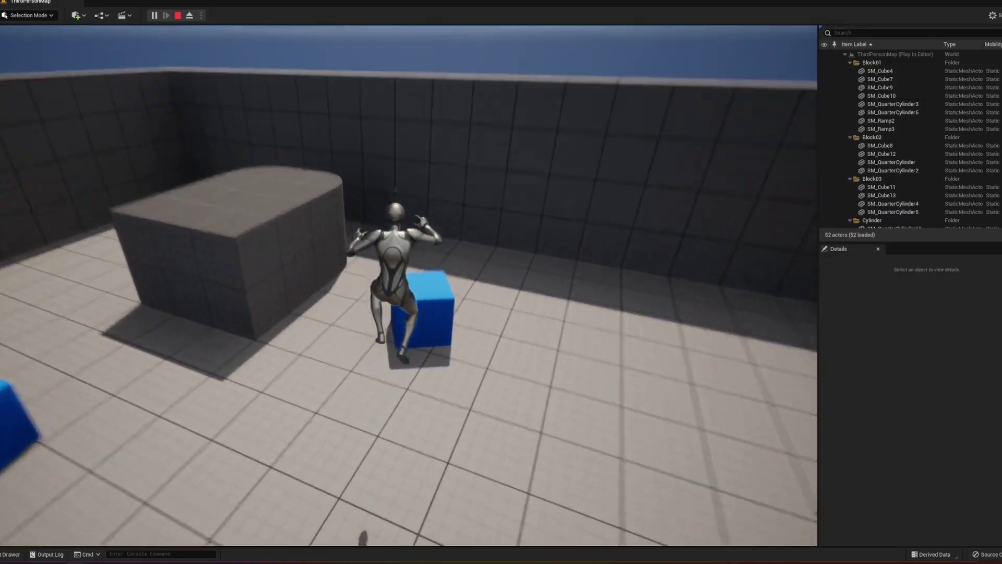
pyautogui.press('space')
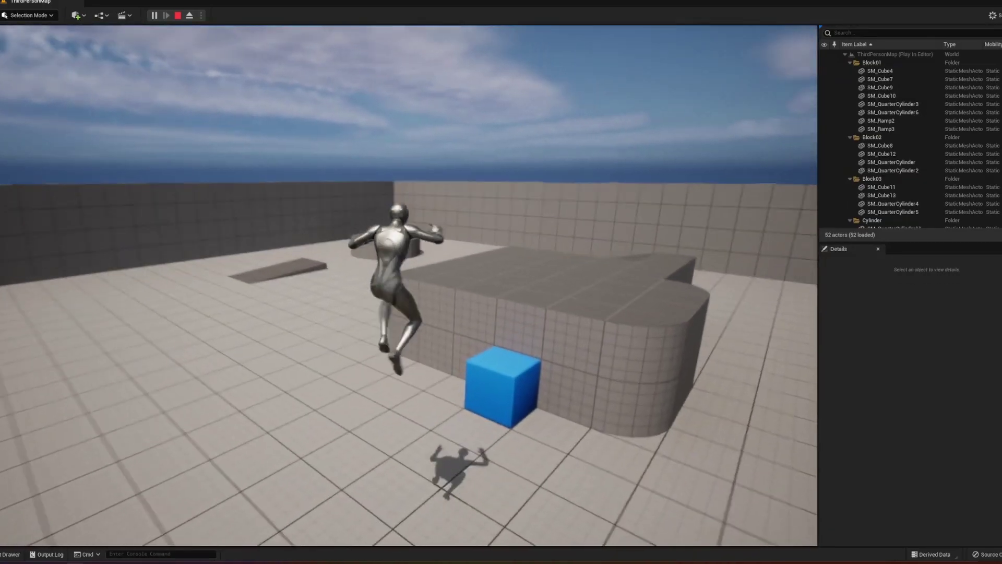
pyautogui.press('space')
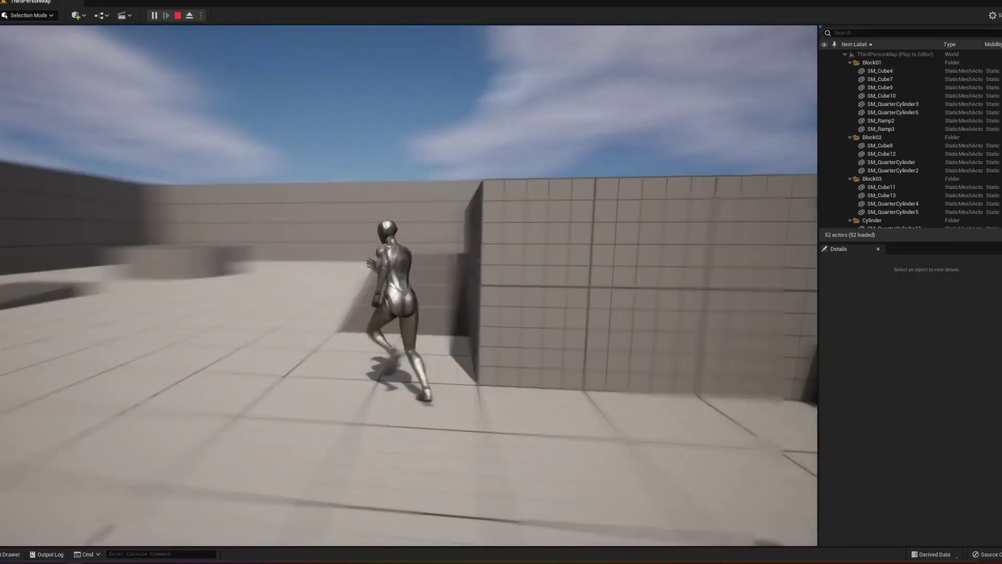
# Run up onto the blocks, then jump over more blue cubes onto the higher grey block.
pyautogui.press('w')
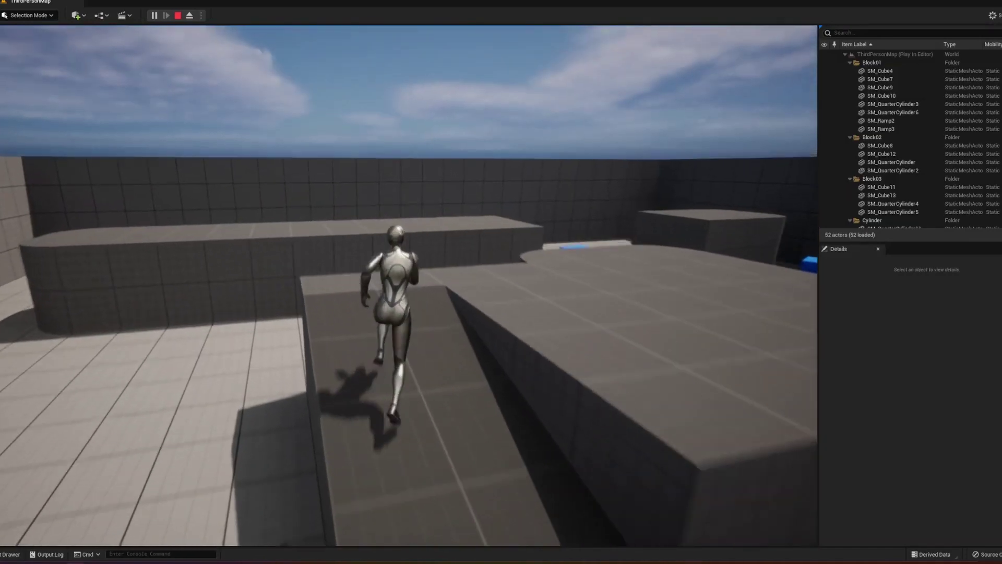
pyautogui.press('d')
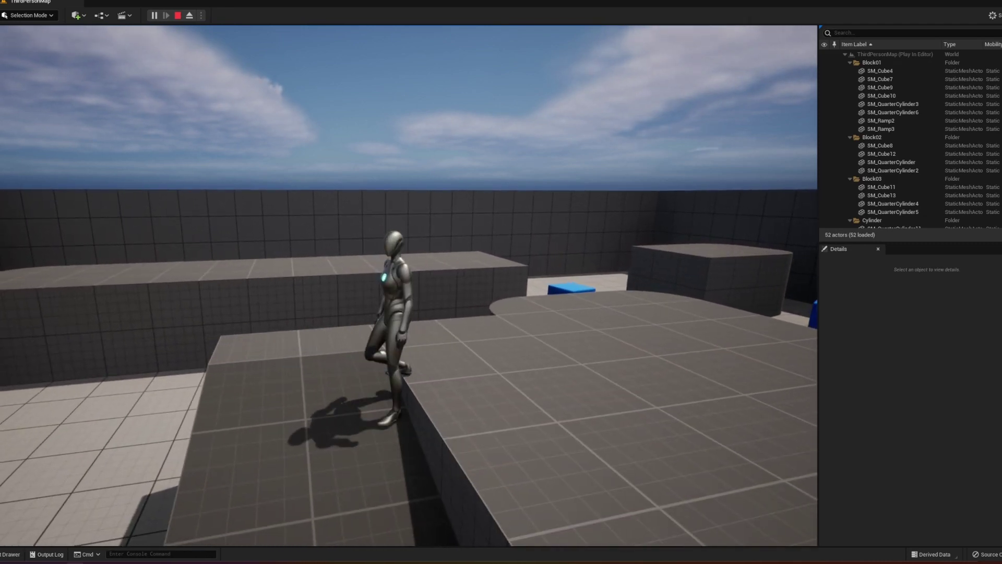
pyautogui.press('w')
pyautogui.press('space')
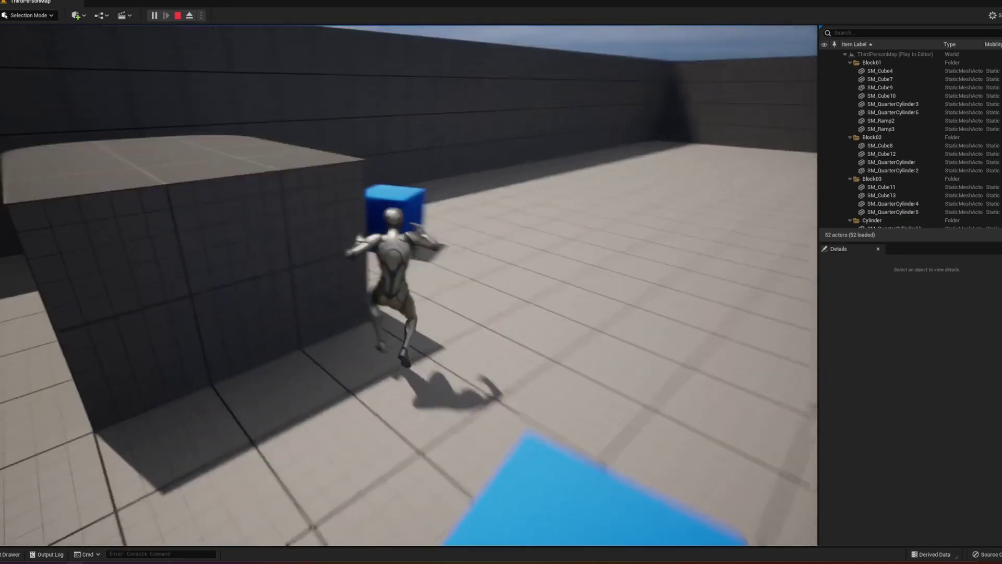
pyautogui.press('space')
pyautogui.press('w')
pyautogui.press('space')
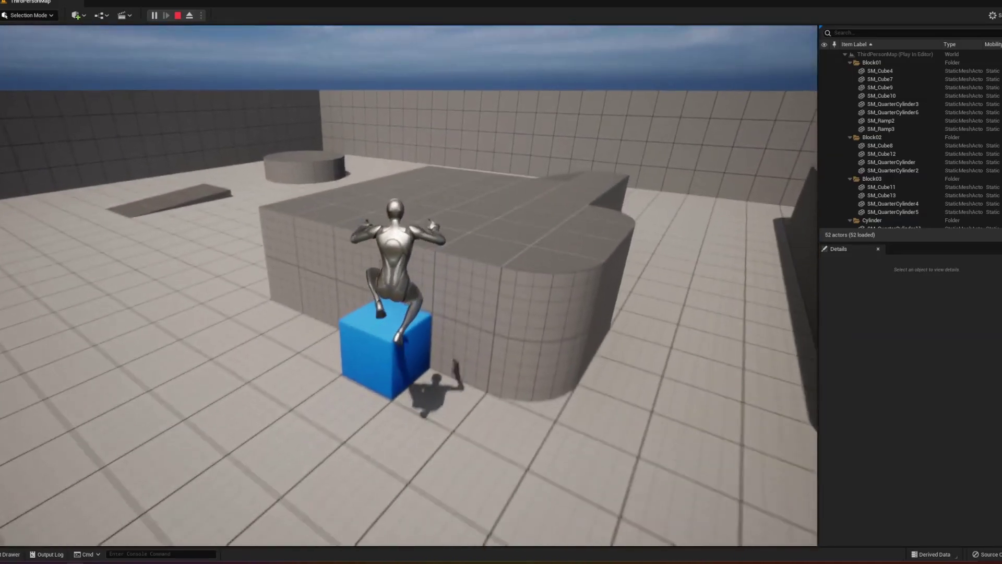
pyautogui.press('space')
pyautogui.press('w')
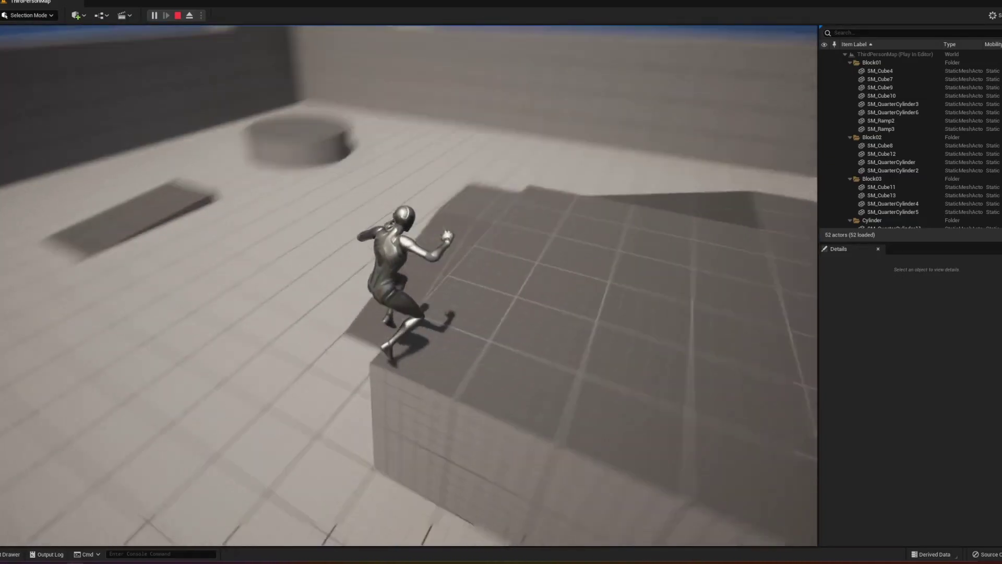
pyautogui.press('w')
pyautogui.press('space')
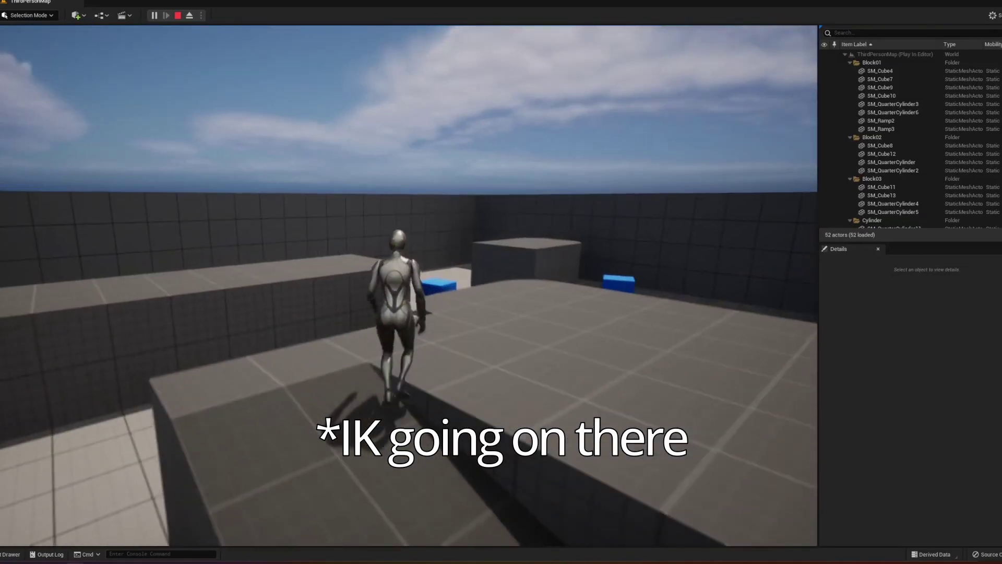
# Turn the character to face the camera, then end the Play In Editor session.
pyautogui.press('s')
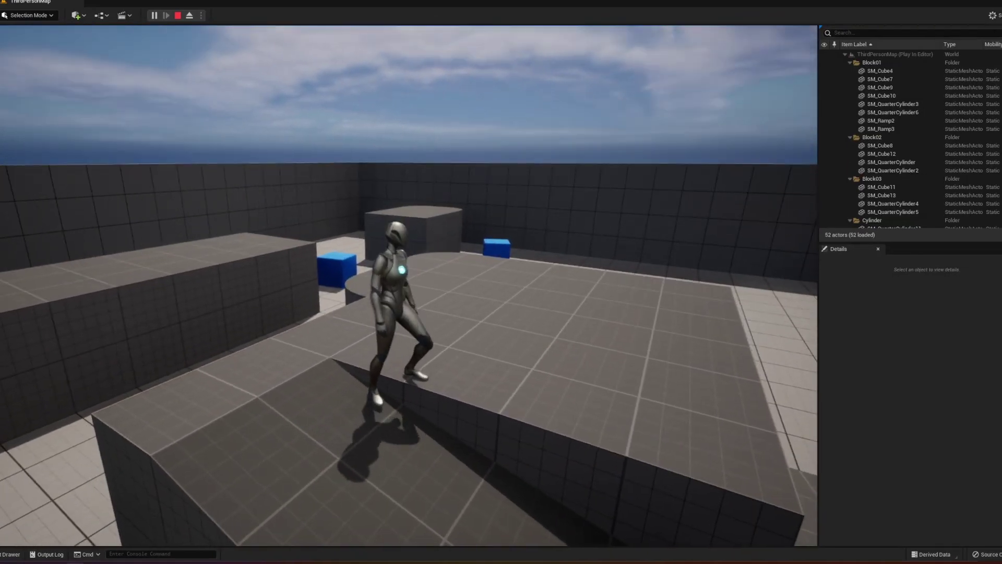
pyautogui.press('s')
pyautogui.press('Escape')
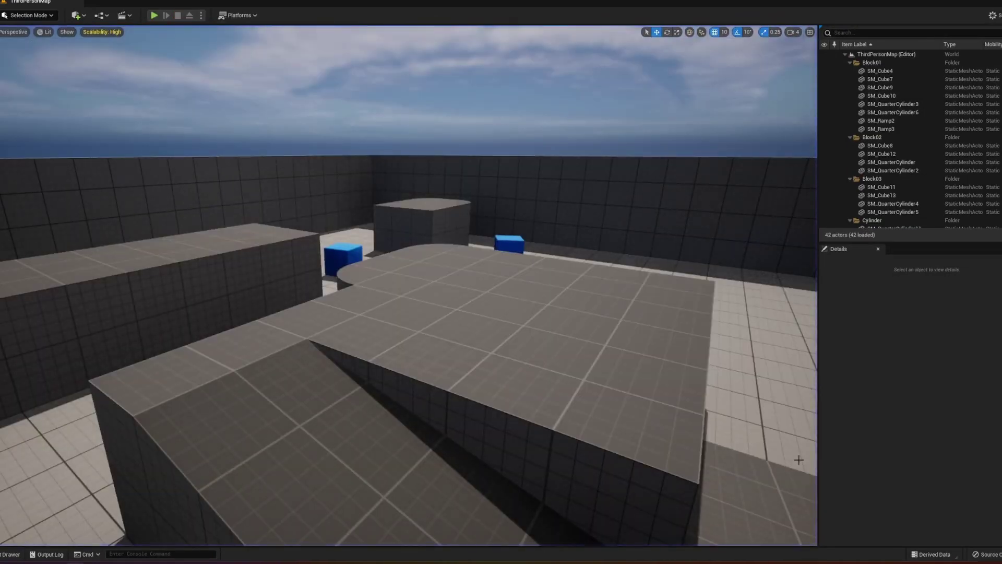